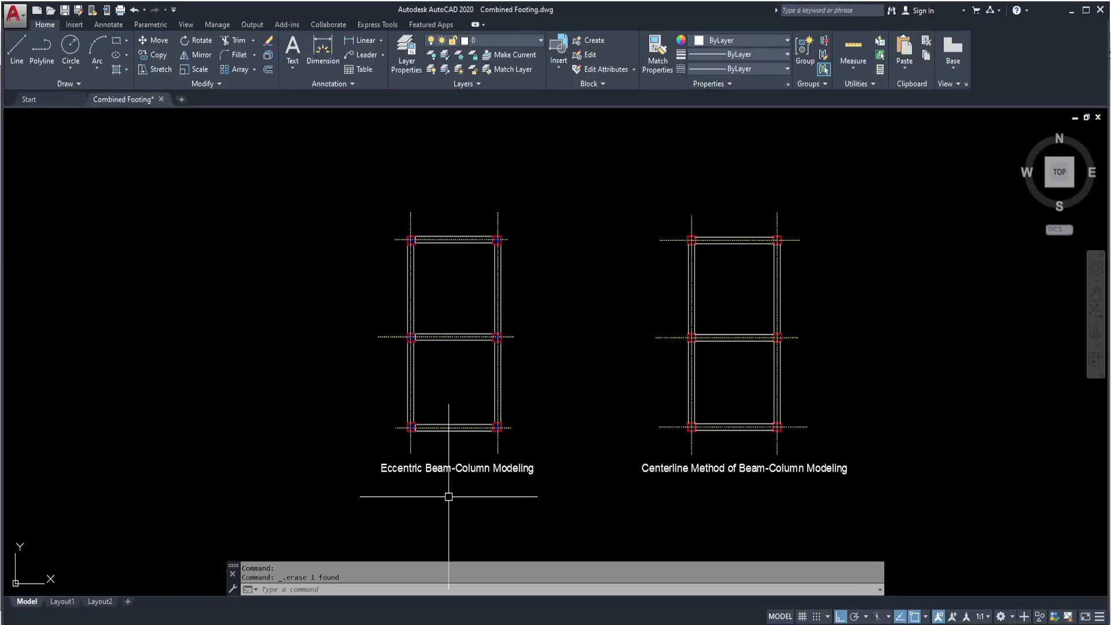
- Compare the two framing plans and examine the grid line and beam edges at the columns in the Centerline Method plan
{"action": "scroll", "coordinate": [446, 496], "scroll_direction": "up", "scroll_amount": 3}
{"action": "middle_click_drag", "start_coordinate": [509, 488], "coordinate": [445, 541]}
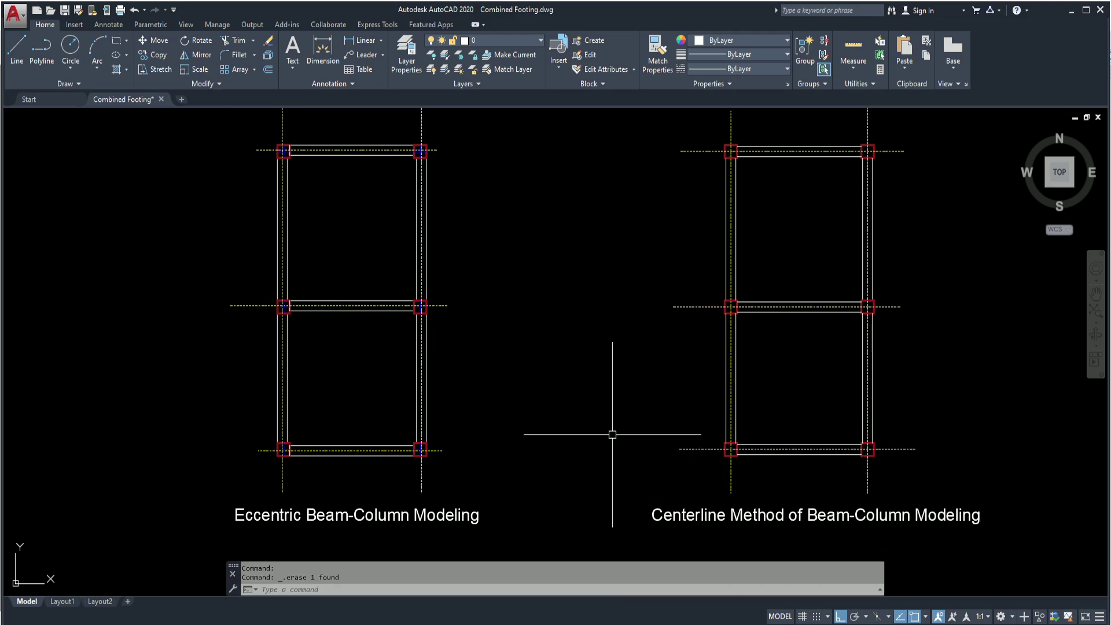
{"action": "scroll", "coordinate": [594, 409], "scroll_direction": "down", "scroll_amount": 2}
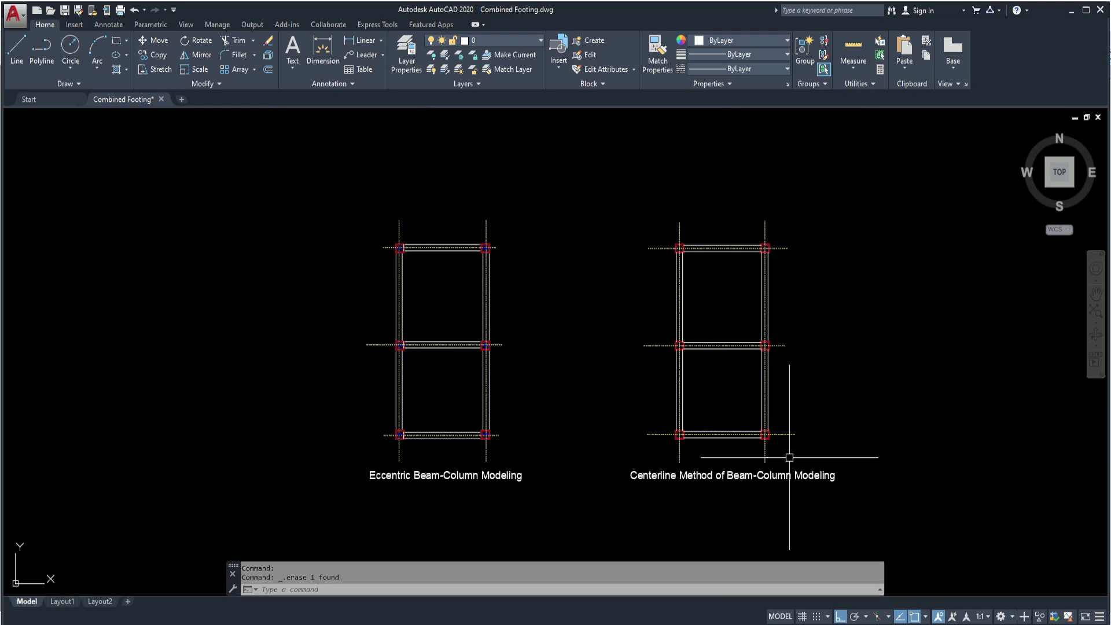
{"action": "scroll", "coordinate": [822, 486], "scroll_direction": "up", "scroll_amount": 2}
{"action": "middle_click_drag", "start_coordinate": [721, 489], "coordinate": [697, 535]}
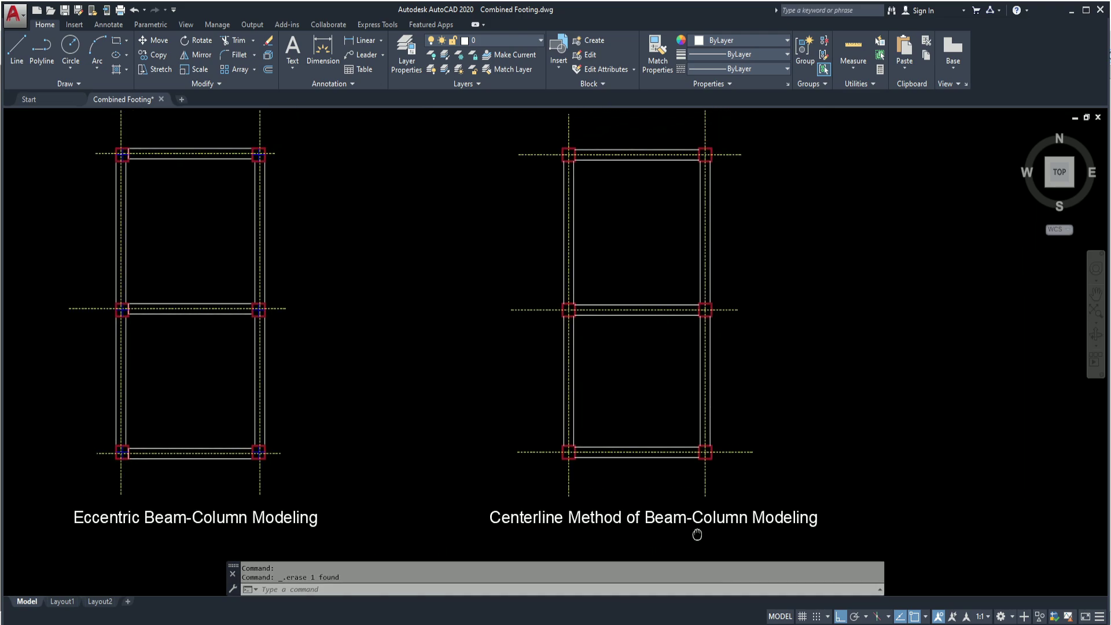
{"action": "left_click", "coordinate": [569, 481]}
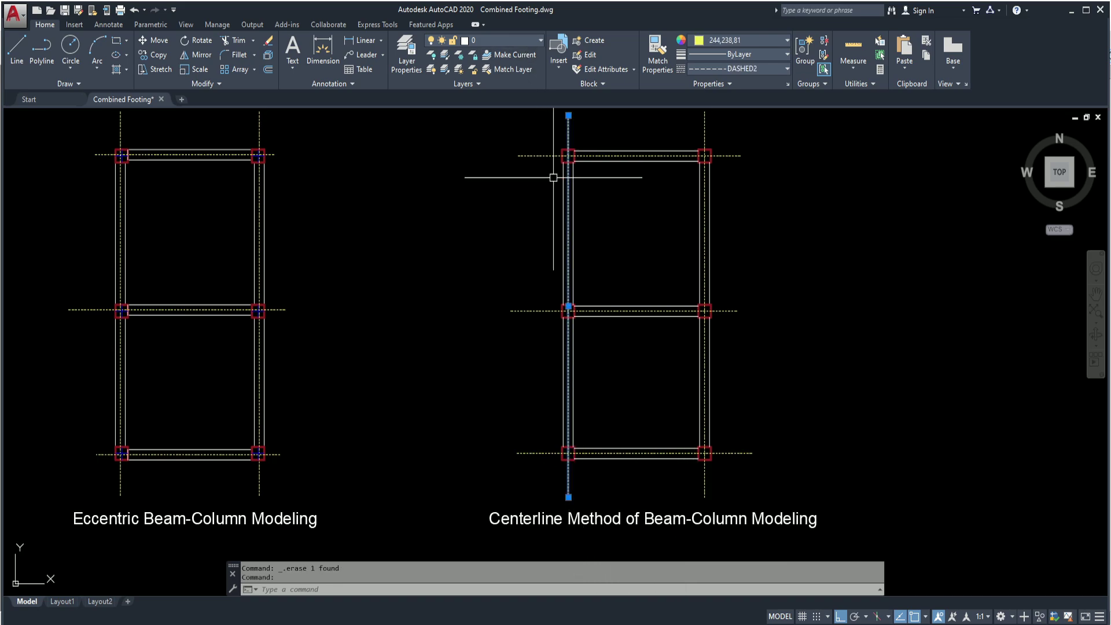
{"action": "scroll", "coordinate": [556, 309], "scroll_direction": "up", "scroll_amount": 4}
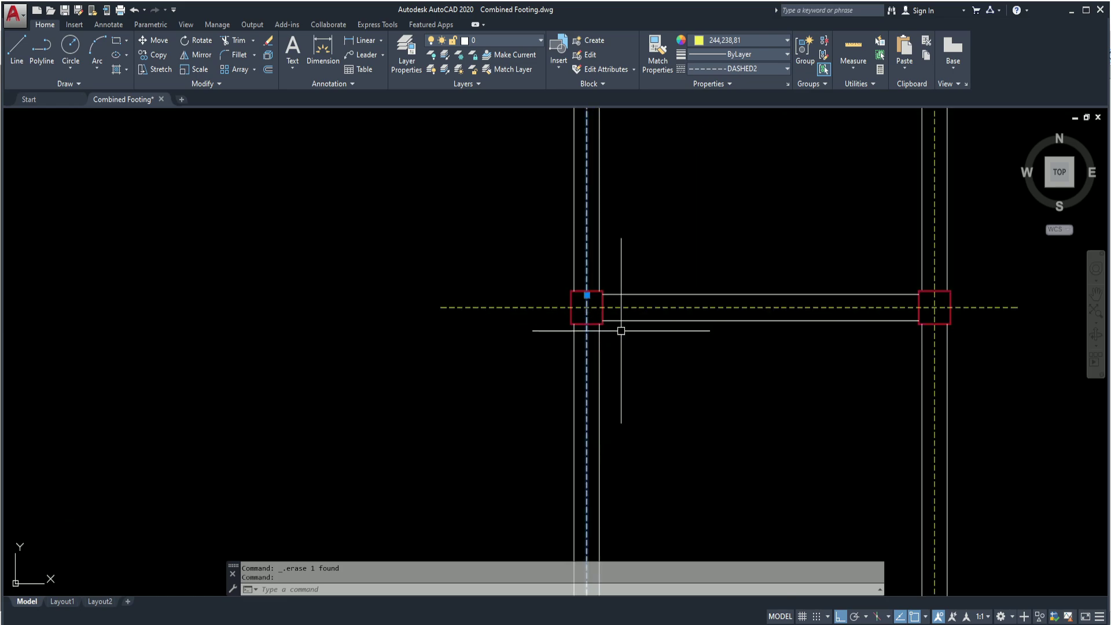
{"action": "key", "text": "Escape"}
{"action": "left_click", "coordinate": [599, 348]}
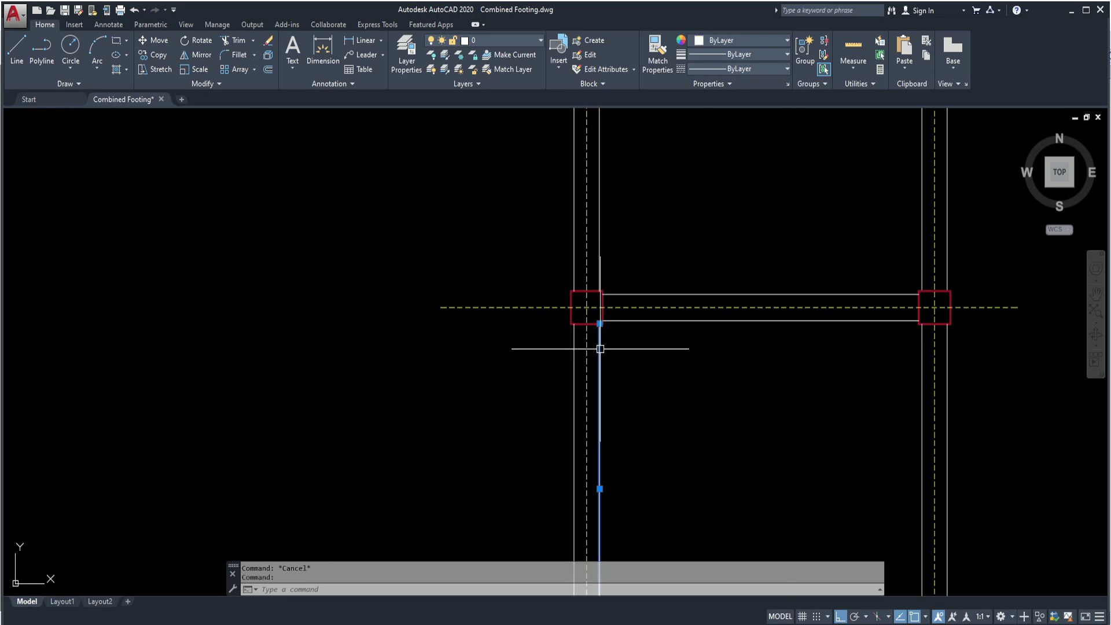
{"action": "left_click", "coordinate": [574, 352]}
{"action": "scroll", "coordinate": [574, 310], "scroll_direction": "up", "scroll_amount": 4}
{"action": "scroll", "coordinate": [655, 312], "scroll_direction": "down", "scroll_amount": 6}
{"action": "middle_click_drag", "start_coordinate": [794, 268], "coordinate": [773, 299]}
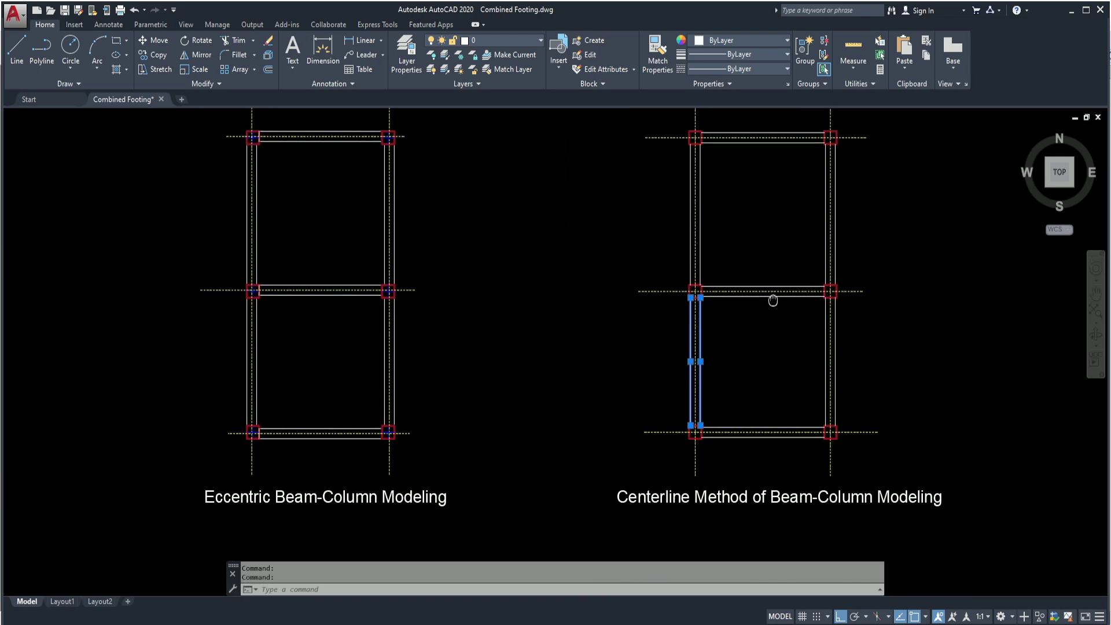
{"action": "key", "text": "Escape"}
- Examine how the beam edges align with the column faces in the Eccentric Beam-Column Modeling plan
{"action": "scroll", "coordinate": [195, 378], "scroll_direction": "up", "scroll_amount": 3}
{"action": "middle_click_drag", "start_coordinate": [221, 311], "coordinate": [330, 352]}
{"action": "left_click", "coordinate": [331, 354]}
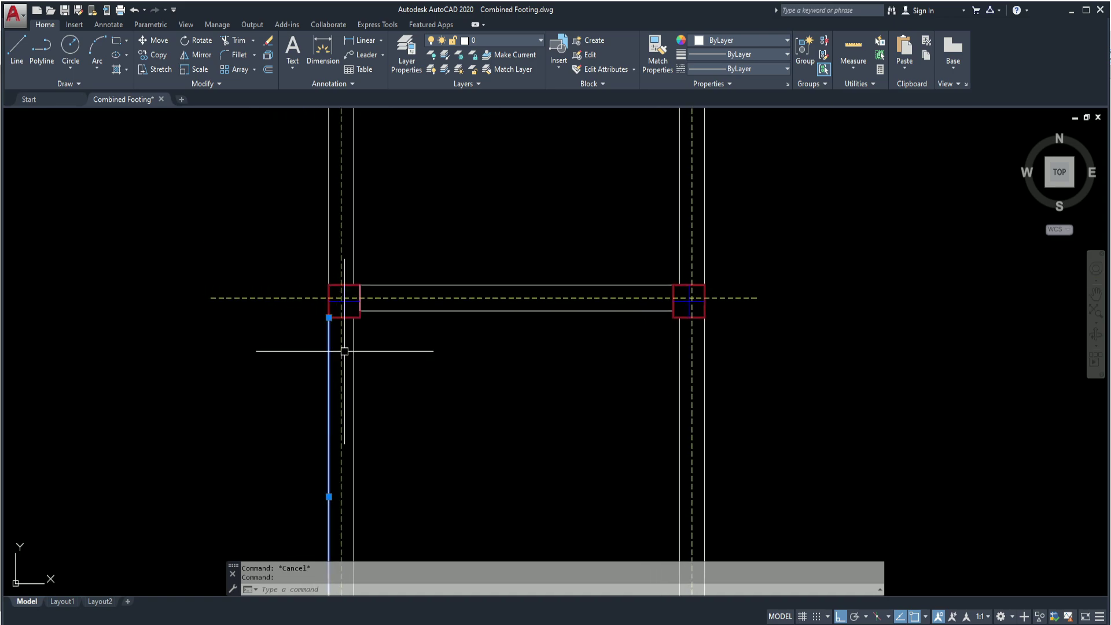
{"action": "left_click", "coordinate": [353, 342]}
{"action": "scroll", "coordinate": [359, 312], "scroll_direction": "up", "scroll_amount": 3}
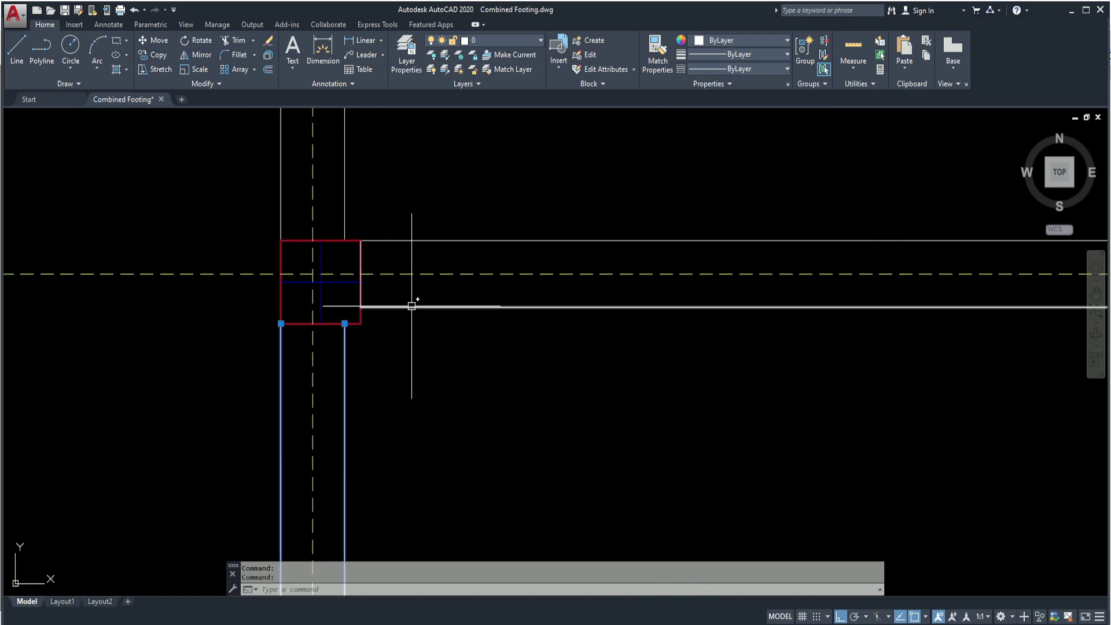
{"action": "scroll", "coordinate": [440, 318], "scroll_direction": "down", "scroll_amount": 3}
{"action": "scroll", "coordinate": [427, 243], "scroll_direction": "down", "scroll_amount": 3}
{"action": "middle_click_drag", "start_coordinate": [529, 310], "coordinate": [519, 381]}
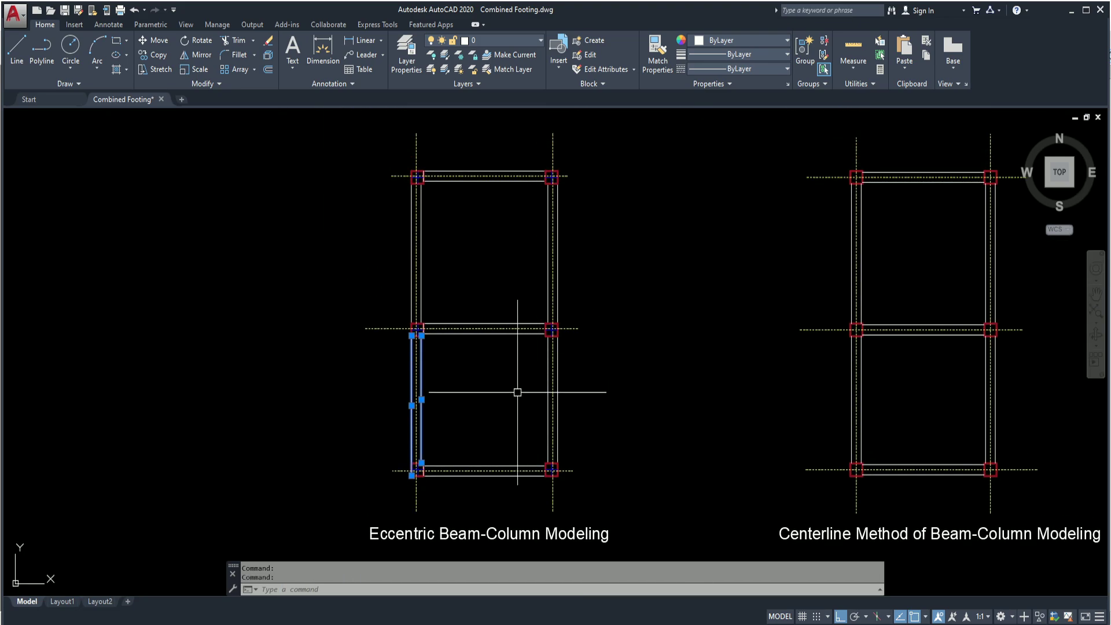
{"action": "key", "text": "Escape"}
{"action": "middle_click_drag", "start_coordinate": [548, 484], "coordinate": [528, 422]}
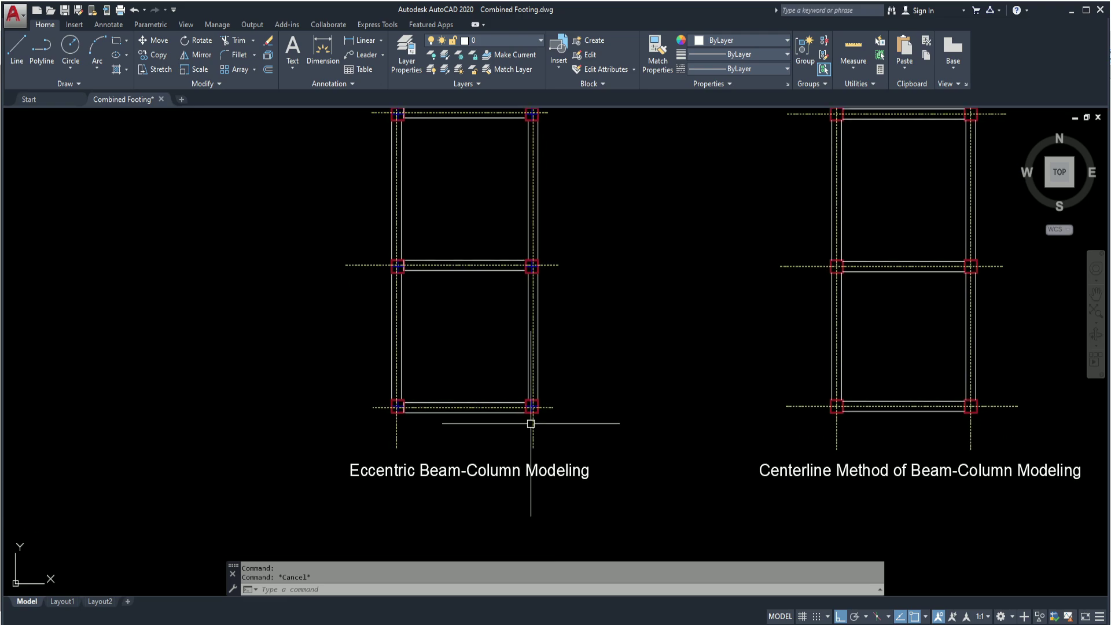
{"action": "middle_click_drag", "start_coordinate": [496, 320], "coordinate": [496, 394]}
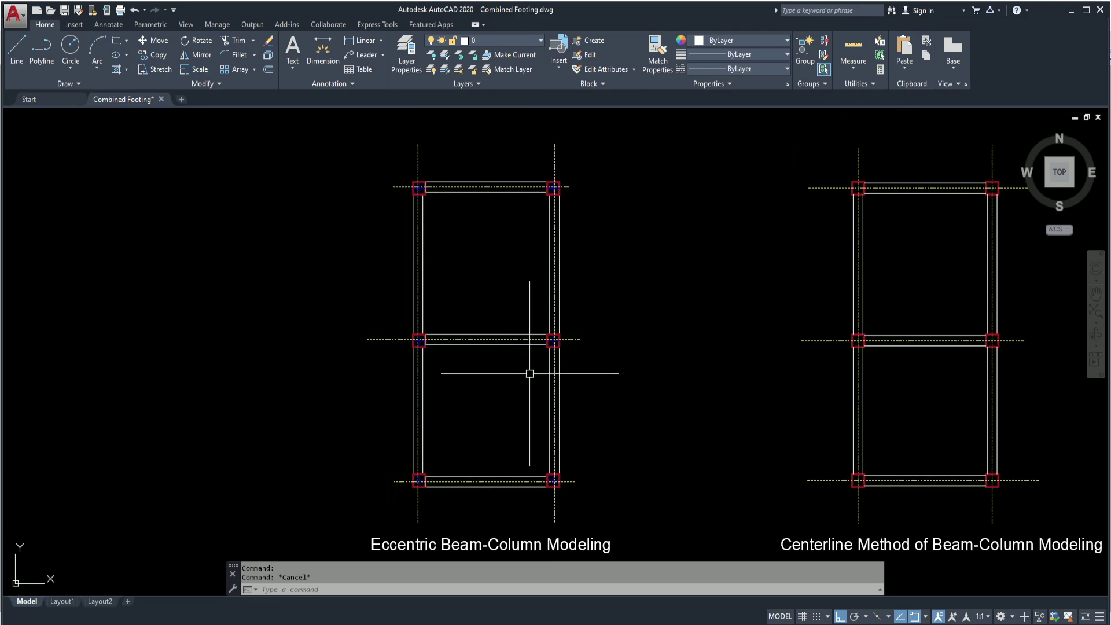
{"action": "middle_click_drag", "start_coordinate": [571, 358], "coordinate": [568, 355]}
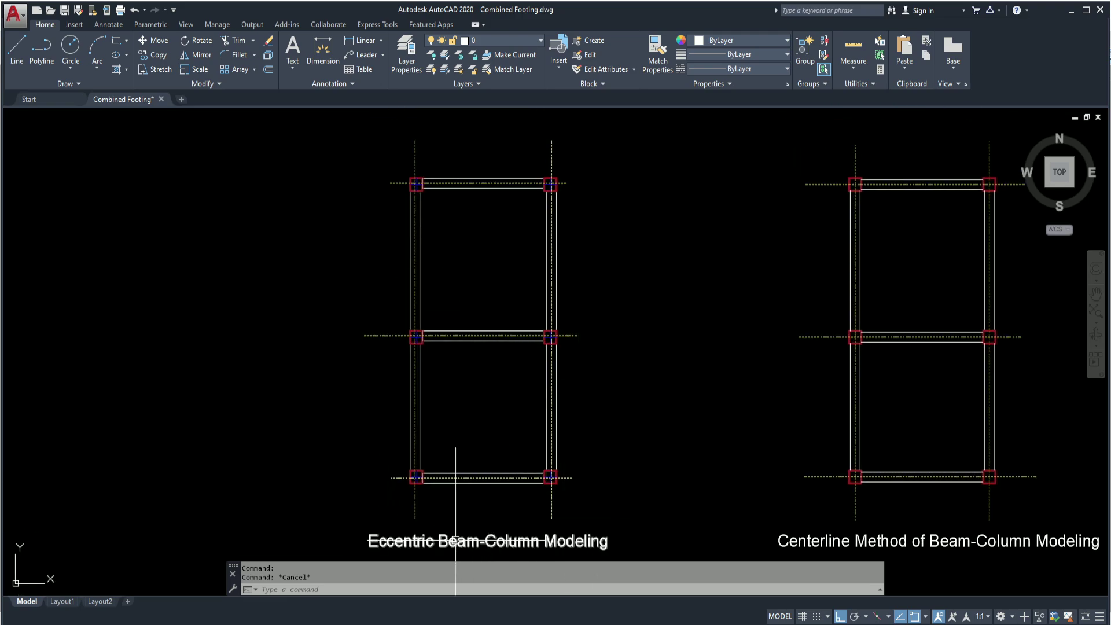
- Examine the grid intersection against the column's own center lines at the upper-left column of the eccentric plan
{"action": "scroll", "coordinate": [434, 182], "scroll_direction": "up", "scroll_amount": 8}
{"action": "middle_click_drag", "start_coordinate": [434, 181], "coordinate": [523, 330]}
{"action": "left_click", "coordinate": [521, 321]}
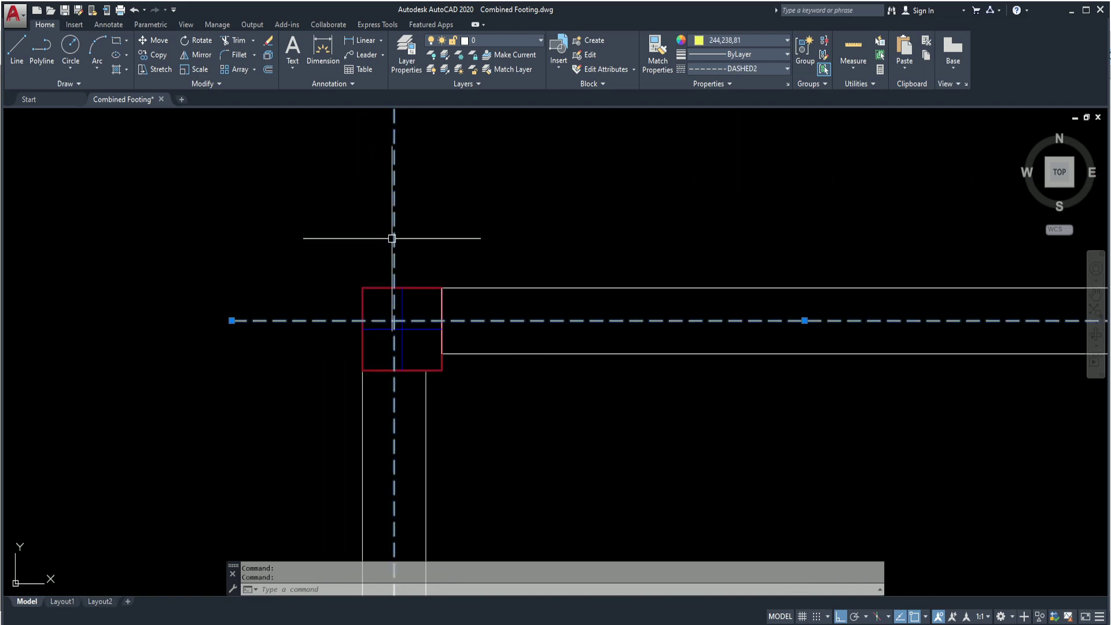
{"action": "key", "text": "Escape"}
{"action": "scroll", "coordinate": [394, 344], "scroll_direction": "up", "scroll_amount": 4}
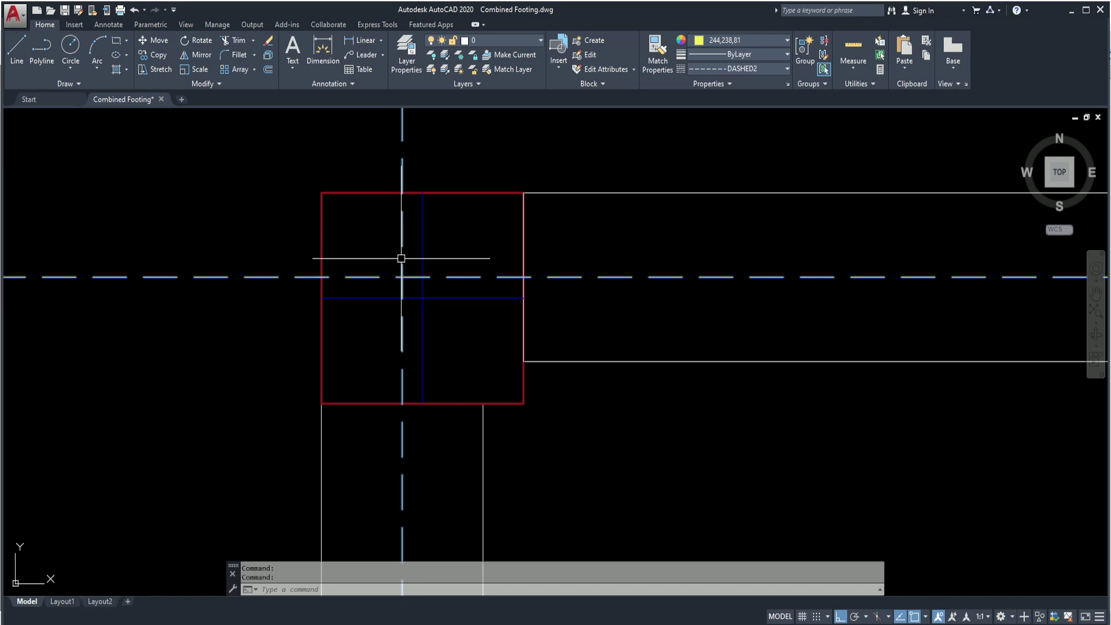
{"action": "left_click", "coordinate": [429, 299]}
{"action": "left_click", "coordinate": [424, 328]}
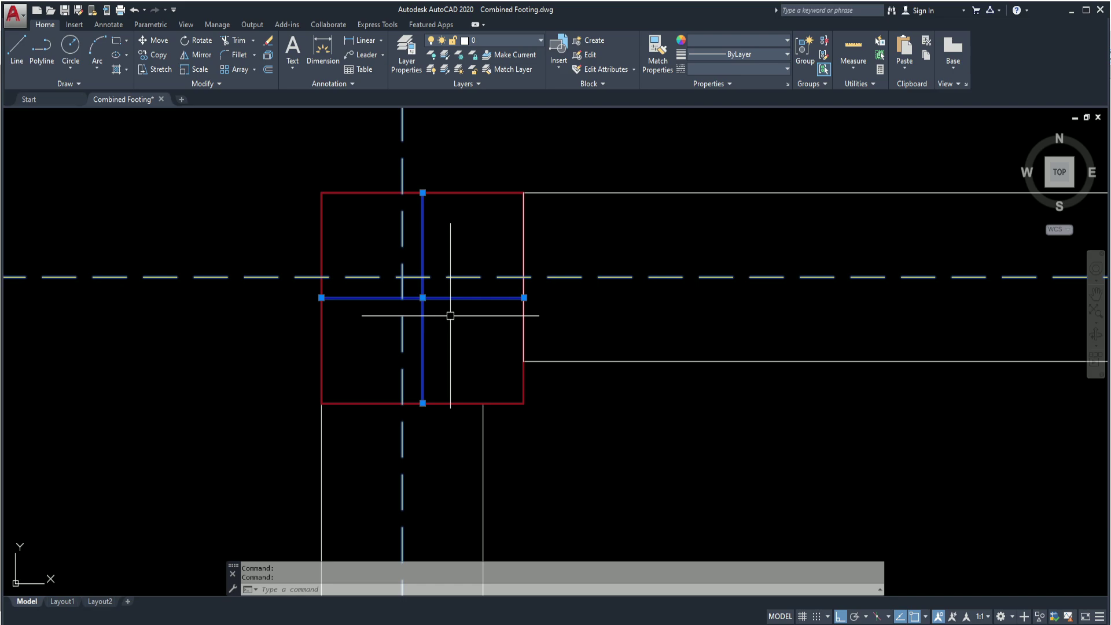
{"action": "key", "text": "Escape"}
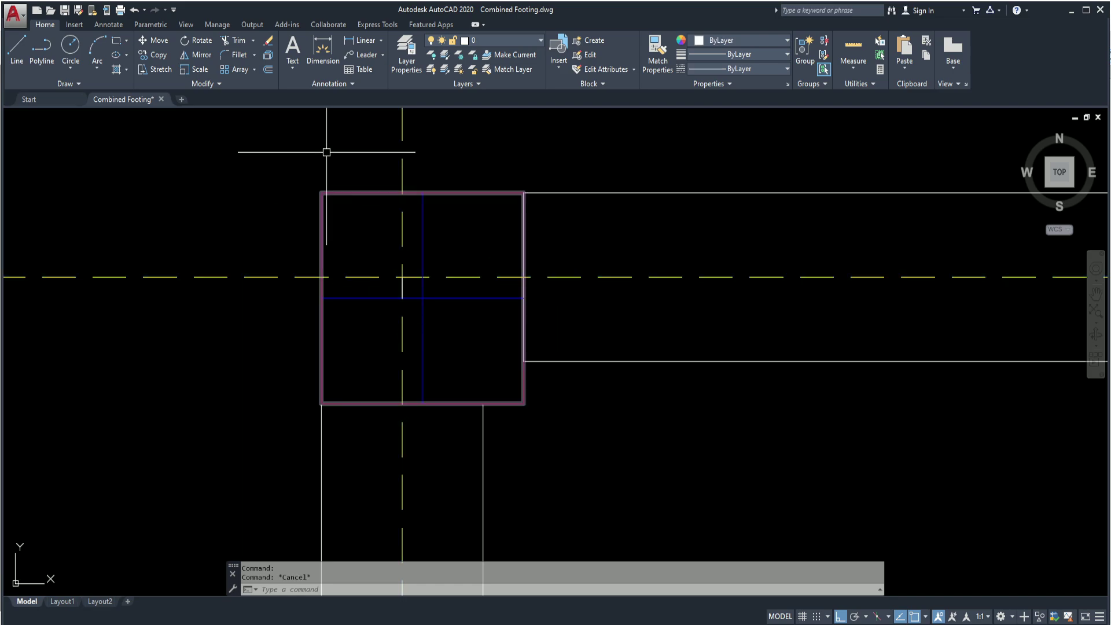
- Add a linear dimension for the horizontal offset between the vertical grid line and the upper-left column's center line
{"action": "left_click", "coordinate": [360, 40]}
{"action": "scroll", "coordinate": [436, 305], "scroll_direction": "up", "scroll_amount": 4}
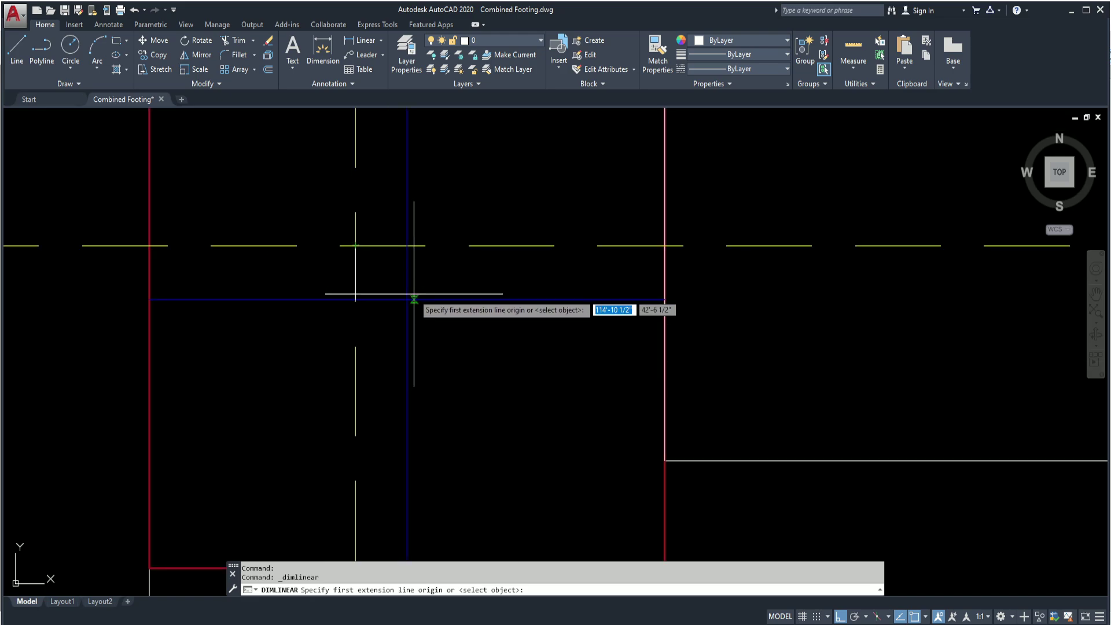
{"action": "left_click", "coordinate": [356, 245]}
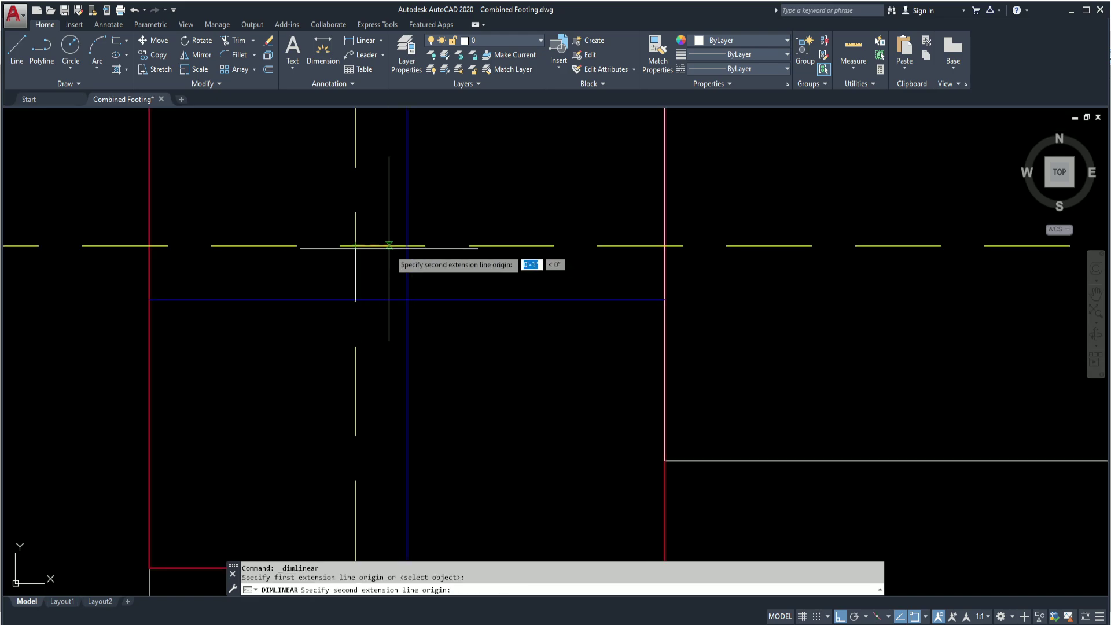
{"action": "left_click", "coordinate": [407, 245]}
{"action": "scroll", "coordinate": [532, 293], "scroll_direction": "down", "scroll_amount": 4}
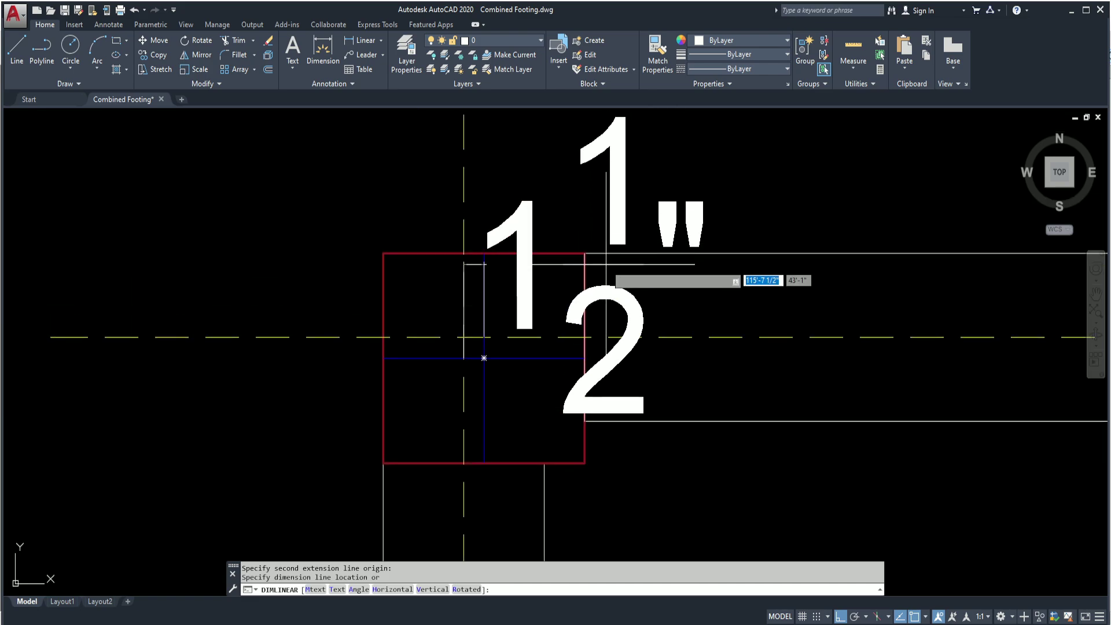
{"action": "left_click", "coordinate": [619, 226]}
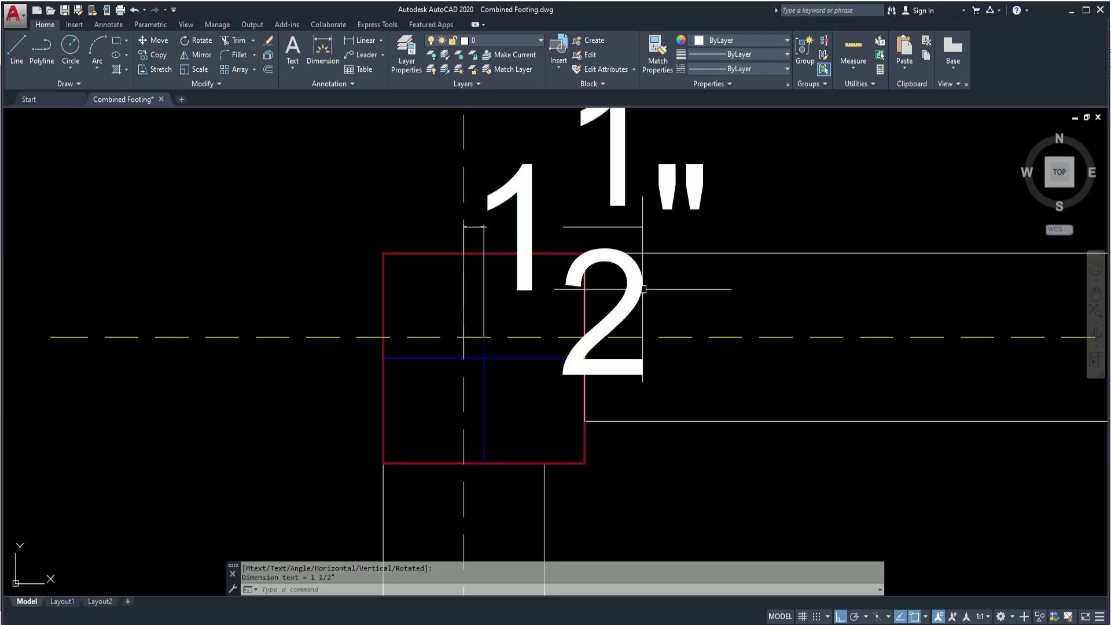
- Add a linear dimension for the vertical offset between the horizontal grid line and the upper-left column's center line
{"action": "left_click", "coordinate": [365, 42]}
{"action": "left_click", "coordinate": [464, 337]}
{"action": "left_click", "coordinate": [464, 358]}
{"action": "left_click", "coordinate": [365, 359]}
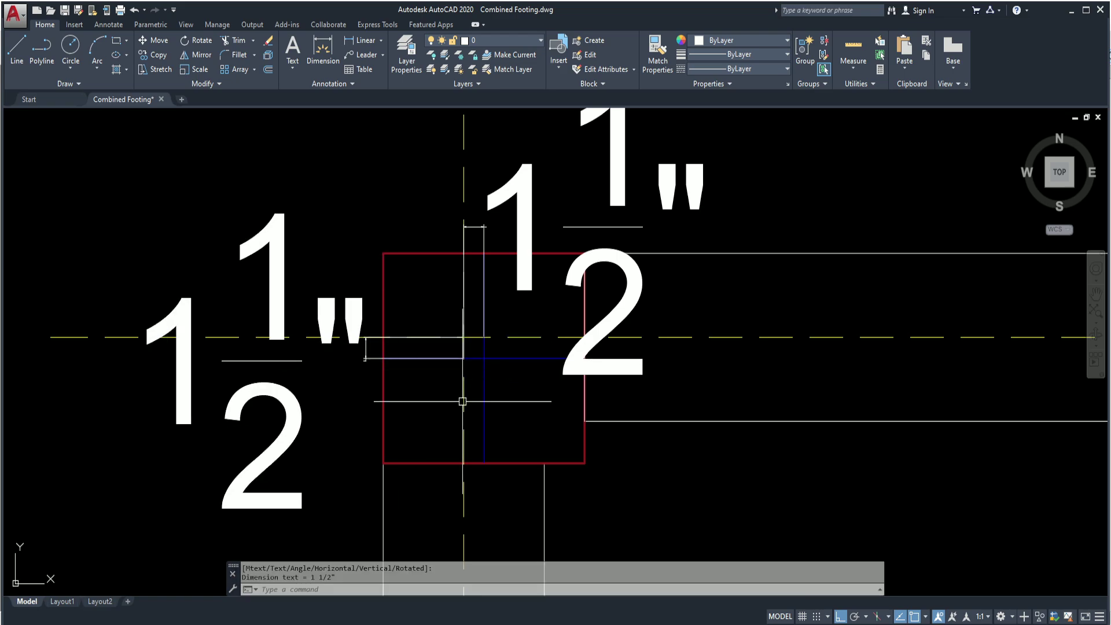
{"action": "scroll", "coordinate": [442, 388], "scroll_direction": "down", "scroll_amount": 4}
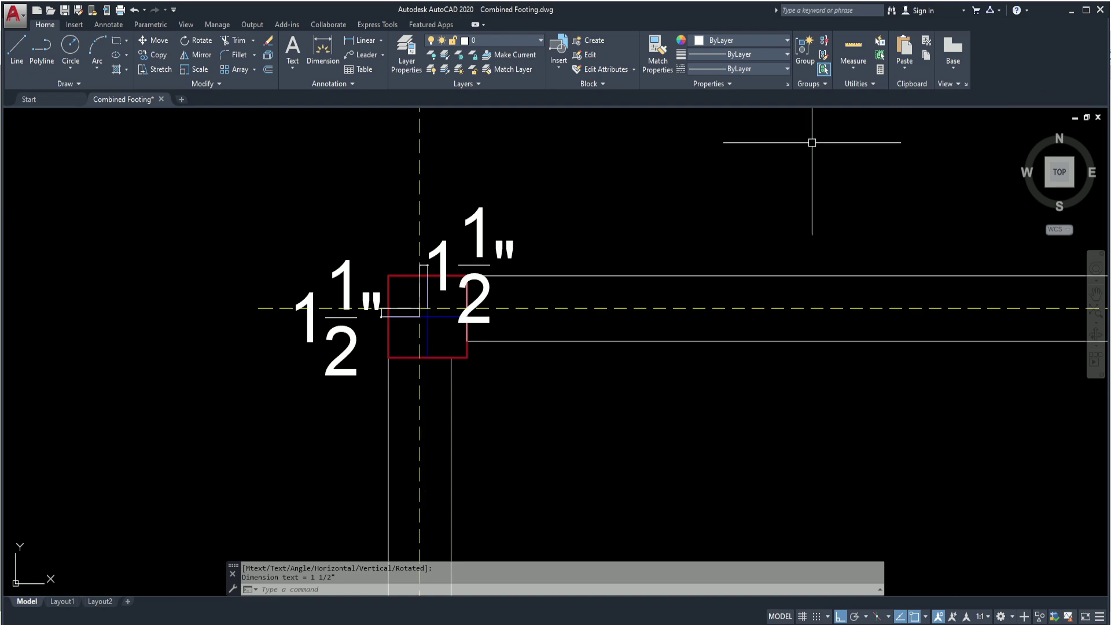
{"action": "scroll", "coordinate": [467, 248], "scroll_direction": "down", "scroll_amount": 4}
- Switch to ETABS, show the Story2 plan view and make edits apply to all stories
{"action": "left_click", "coordinate": [1071, 10]}
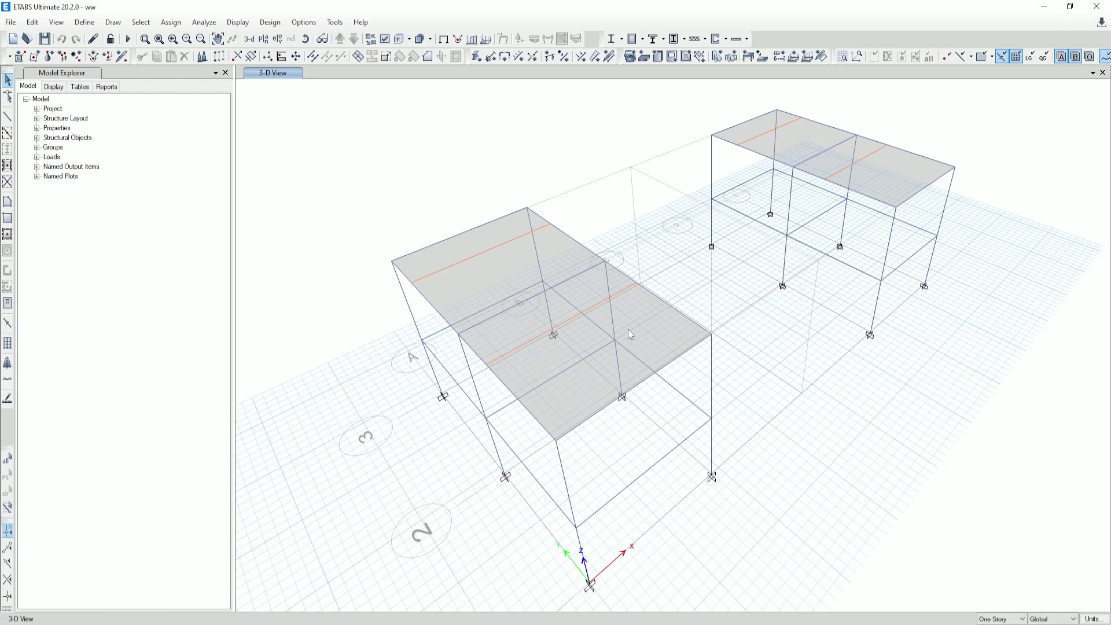
{"action": "left_click", "coordinate": [278, 39]}
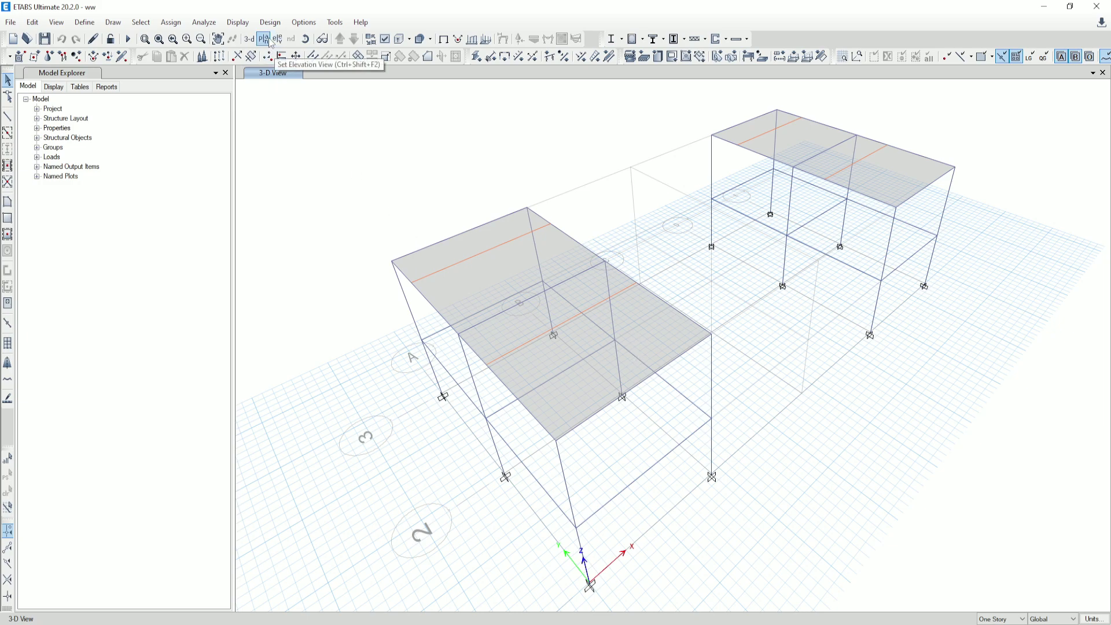
{"action": "left_click", "coordinate": [601, 463]}
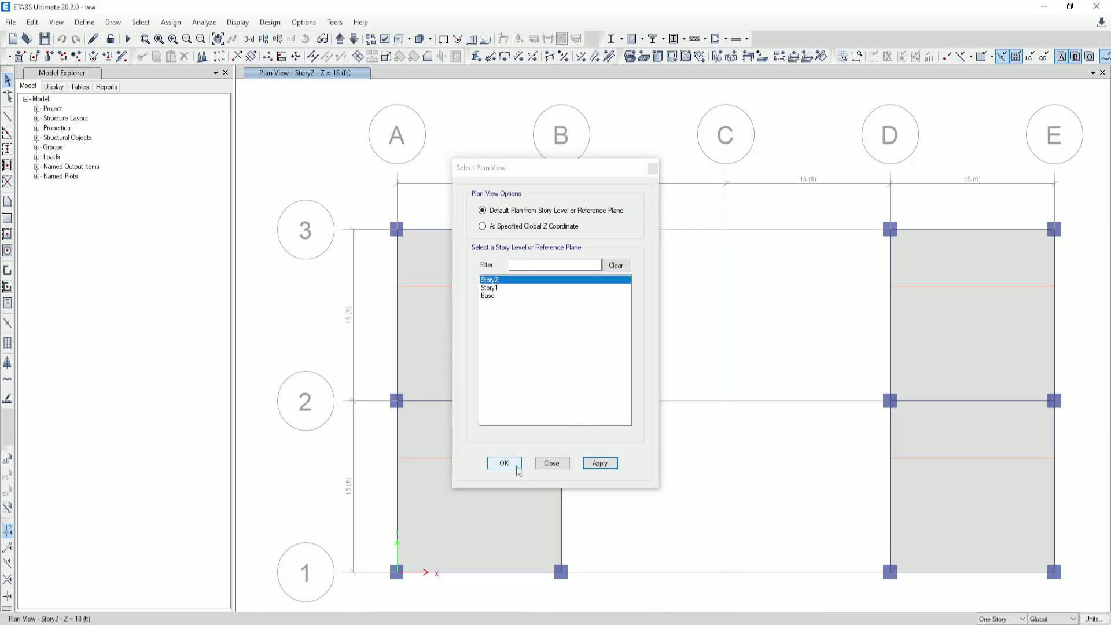
{"action": "key", "text": "Escape"}
{"action": "middle_click_drag", "start_coordinate": [590, 466], "coordinate": [605, 393]}
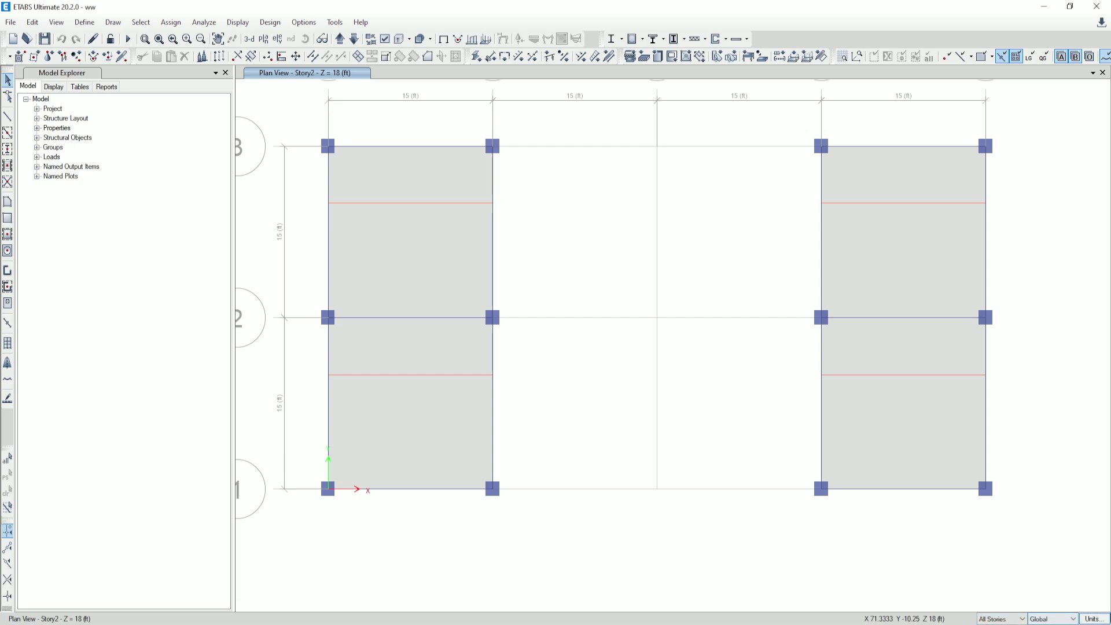
- Delete the columns at grids A and B along grid lines 1, 2 and 3 on all stories
{"action": "left_click", "coordinate": [1093, 619]}
{"action": "left_click", "coordinate": [1040, 572]}
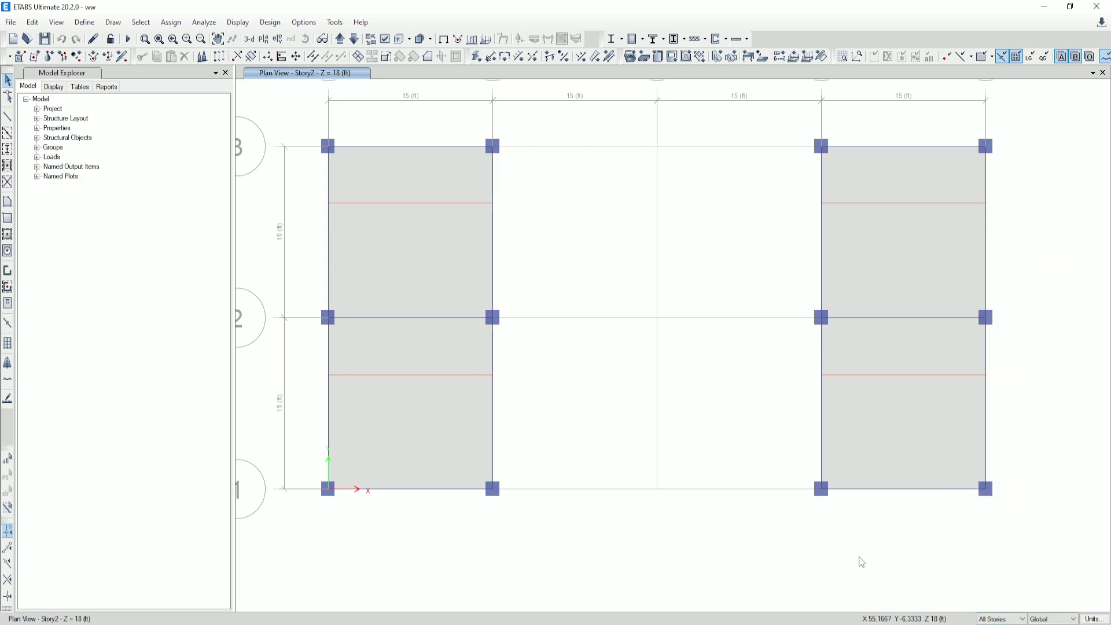
{"action": "left_click_drag", "start_coordinate": [317, 142], "coordinate": [370, 177]}
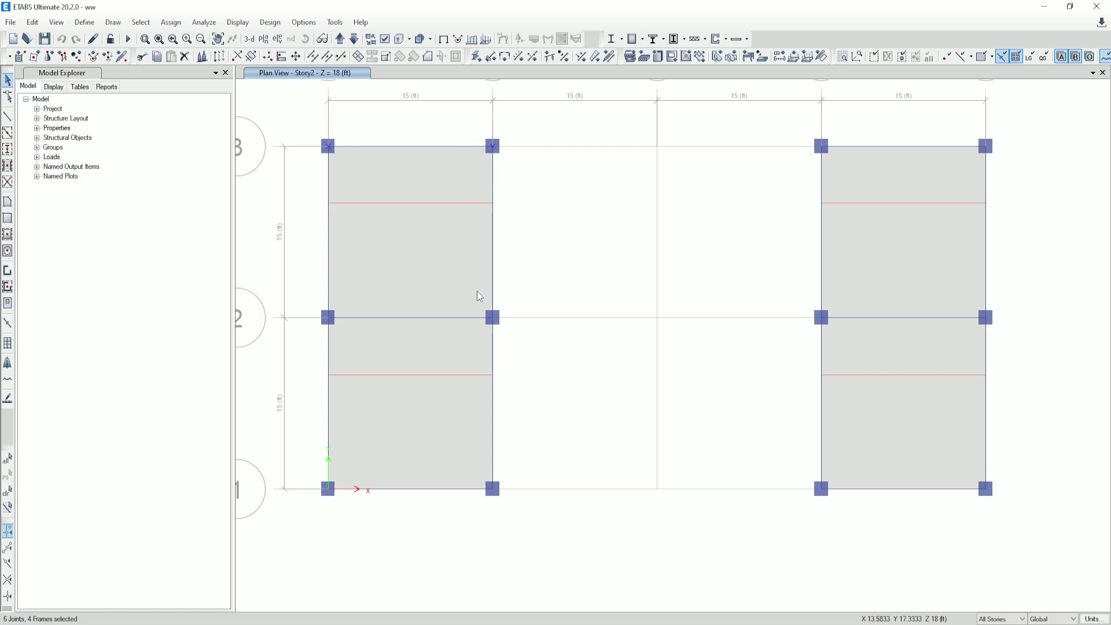
{"action": "left_click_drag", "start_coordinate": [368, 343], "coordinate": [369, 344]}
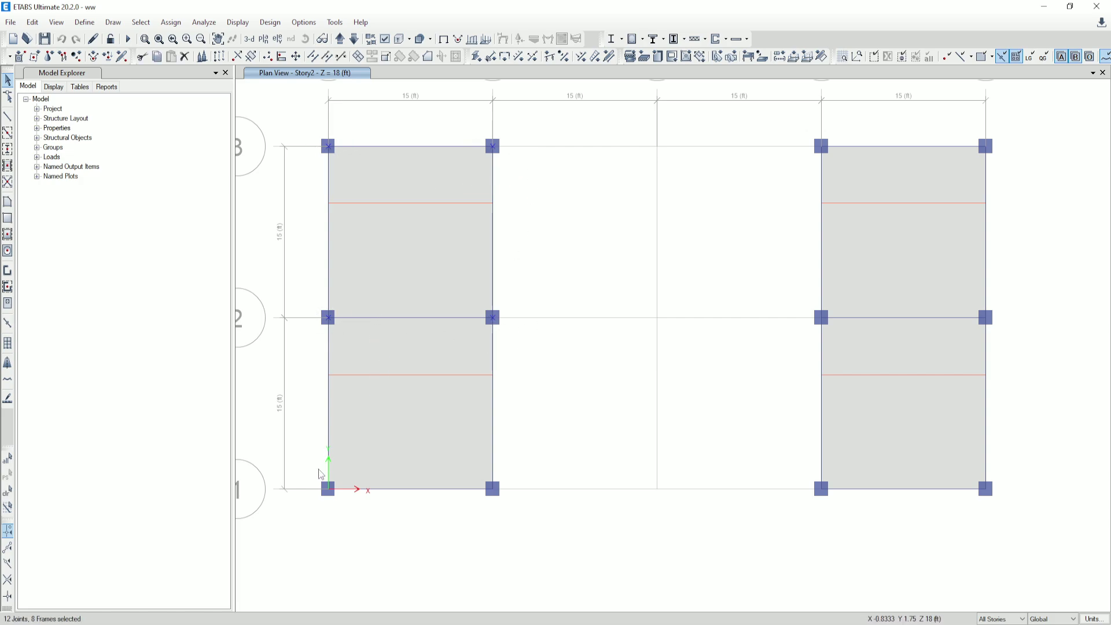
{"action": "left_click_drag", "start_coordinate": [360, 510], "coordinate": [361, 509]}
{"action": "left_click", "coordinate": [33, 22]}
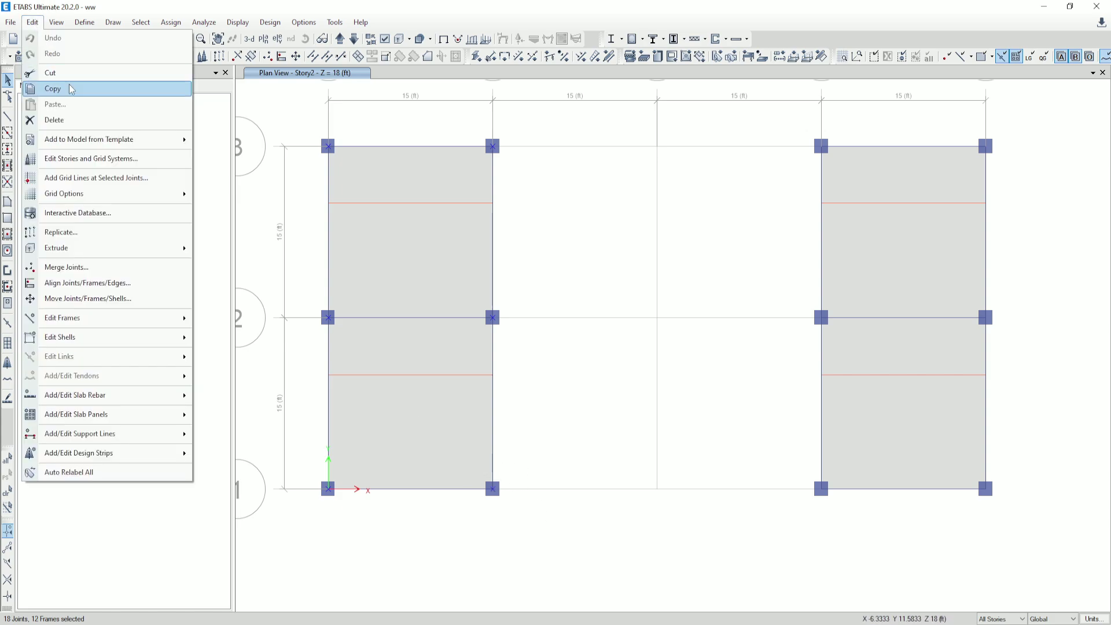
{"action": "left_click", "coordinate": [77, 120]}
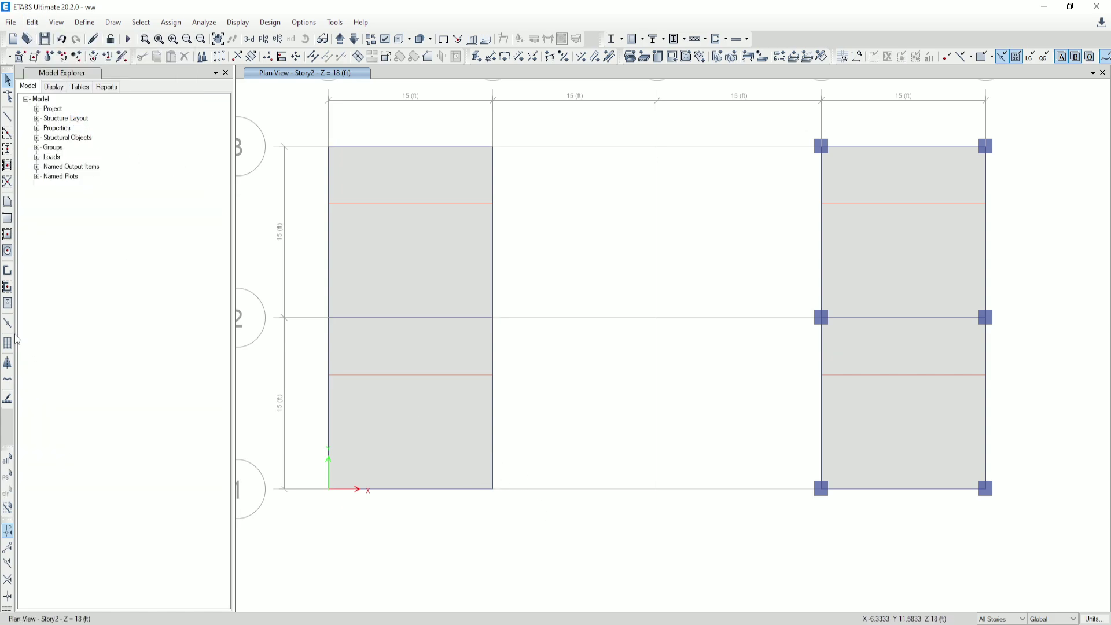
- Draw C 15X15 columns at grid A on lines 1, 2 and 3 with plan offsets of 1.5 in in X and -1.5 in in Y
{"action": "left_click", "coordinate": [7, 149]}
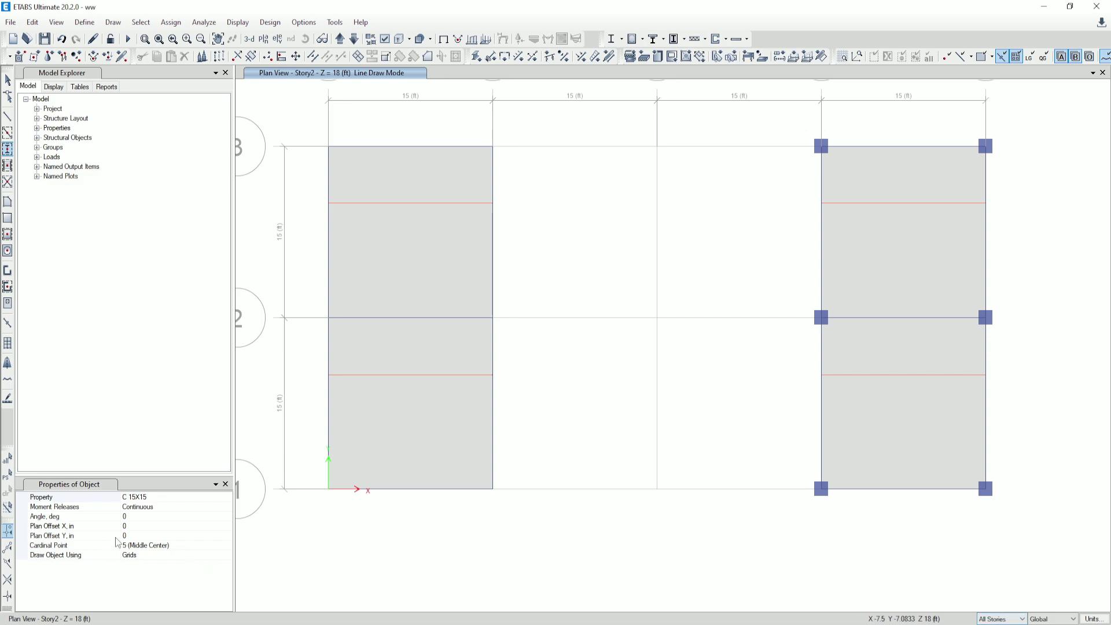
{"action": "left_click", "coordinate": [86, 526]}
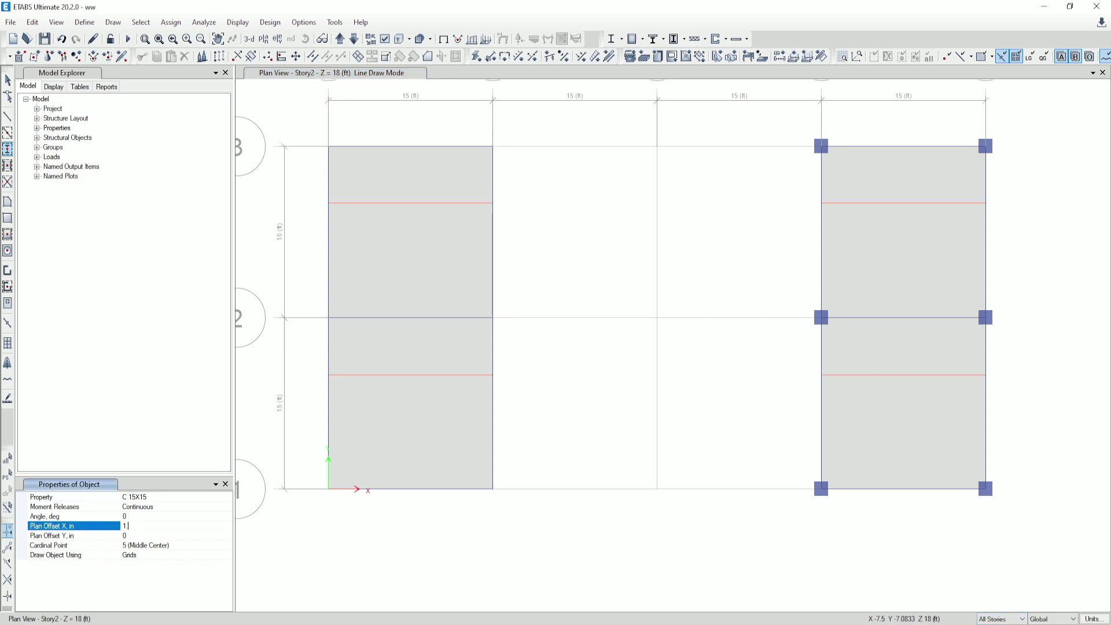
{"action": "left_click", "coordinate": [150, 535]}
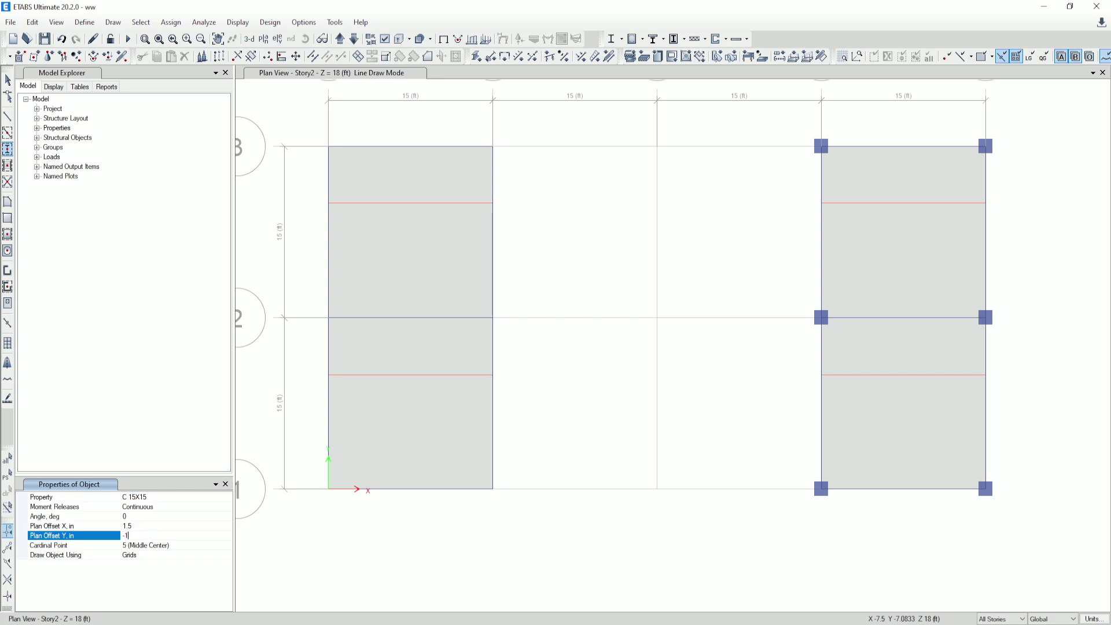
{"action": "scroll", "coordinate": [316, 170], "scroll_direction": "up", "scroll_amount": 3}
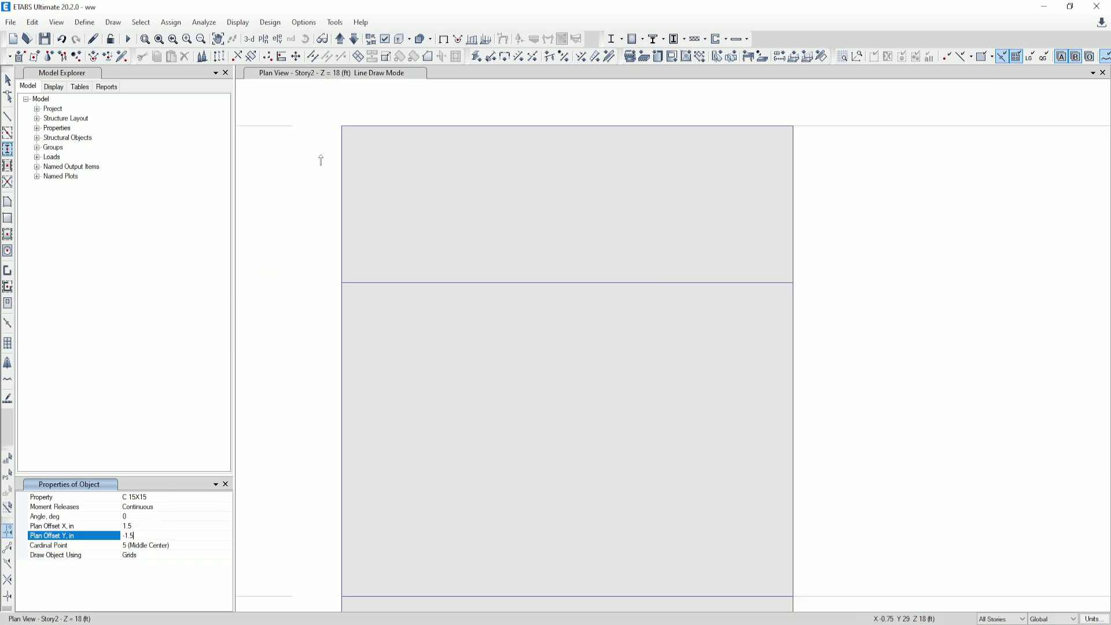
{"action": "scroll", "coordinate": [393, 225], "scroll_direction": "down", "scroll_amount": 3}
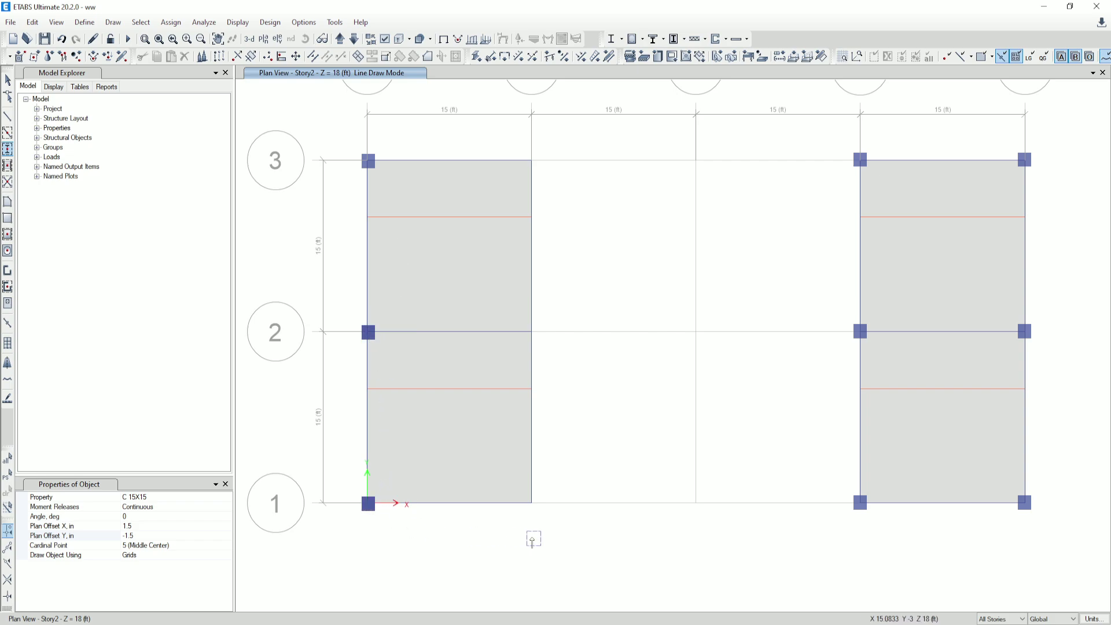
{"action": "left_click", "coordinate": [8, 80]}
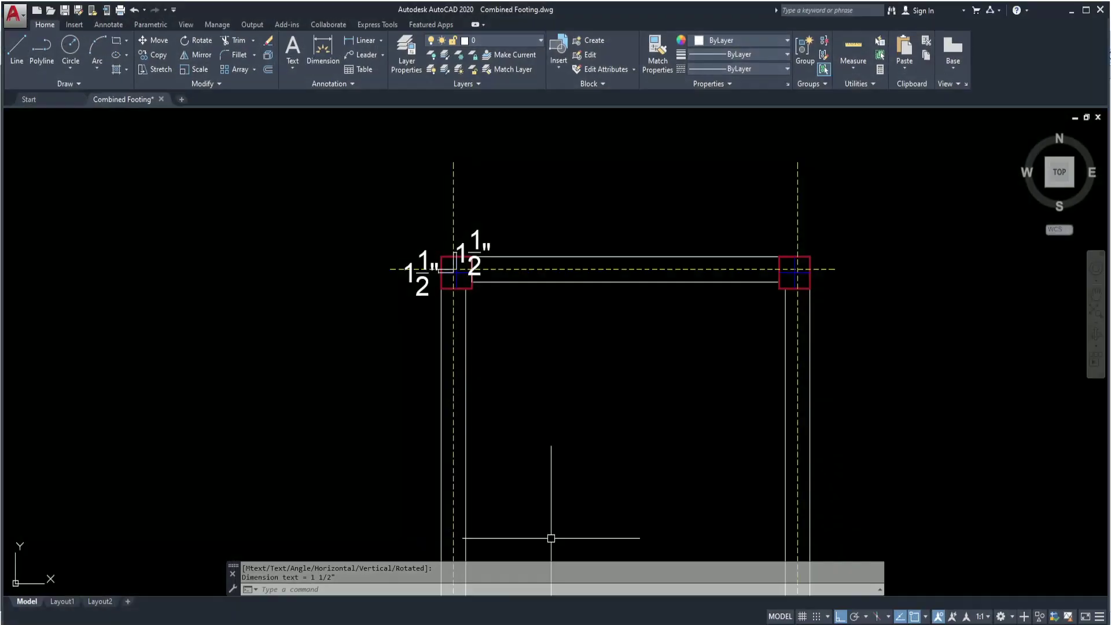
- Switch to AutoCAD and add a linear dimension for the horizontal offset between the vertical grid line and the upper-right column's center line
{"action": "middle_click_drag", "start_coordinate": [530, 302], "coordinate": [332, 286]}
{"action": "scroll", "coordinate": [521, 198], "scroll_direction": "up", "scroll_amount": 2}
{"action": "scroll", "coordinate": [606, 261], "scroll_direction": "up", "scroll_amount": 2}
{"action": "scroll", "coordinate": [605, 261], "scroll_direction": "up", "scroll_amount": 4}
{"action": "left_click", "coordinate": [362, 40]}
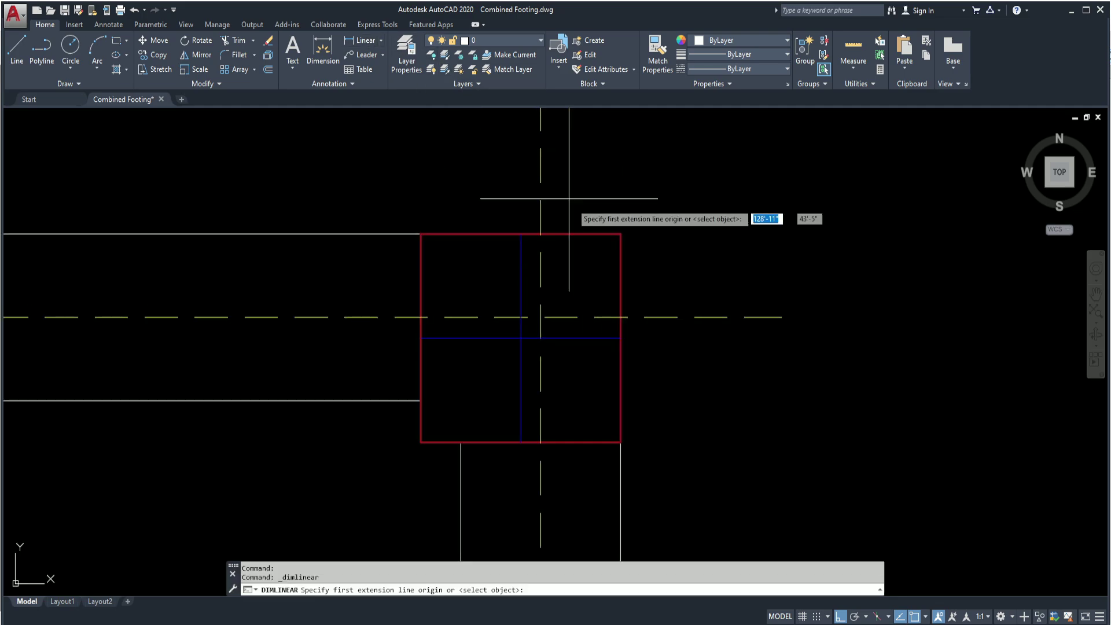
{"action": "scroll", "coordinate": [583, 309], "scroll_direction": "up", "scroll_amount": 2}
{"action": "left_click", "coordinate": [515, 320]}
{"action": "left_click", "coordinate": [483, 321]}
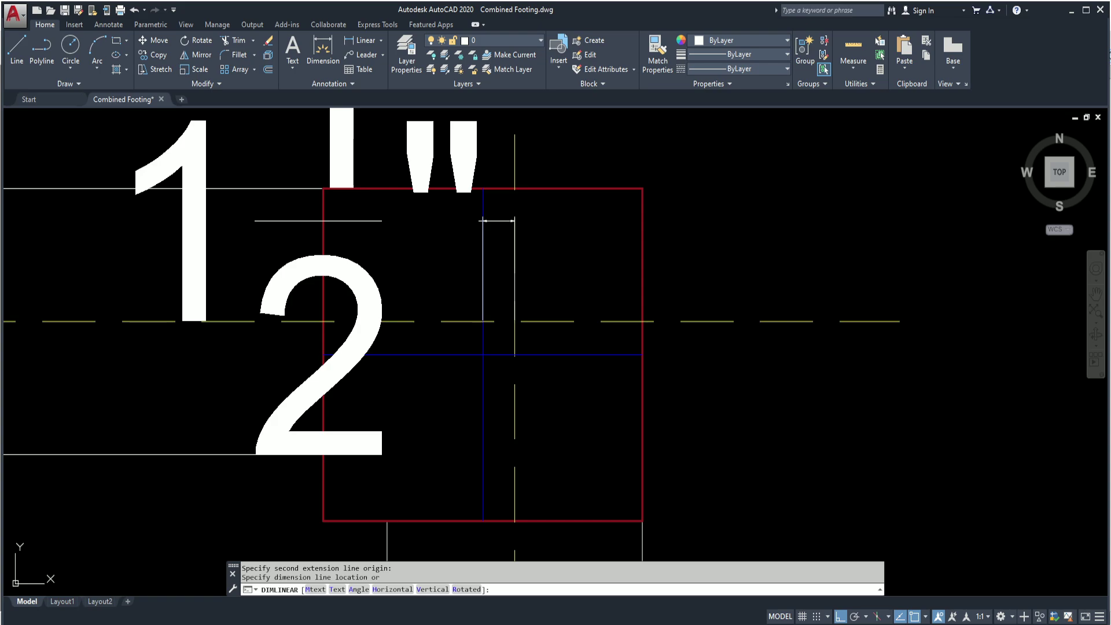
{"action": "left_click", "coordinate": [483, 220]}
{"action": "scroll", "coordinate": [686, 366], "scroll_direction": "down", "scroll_amount": 2}
- Add a linear dimension for the vertical offset between the horizontal grid line and the upper-right column's center line
{"action": "key", "text": "Return"}
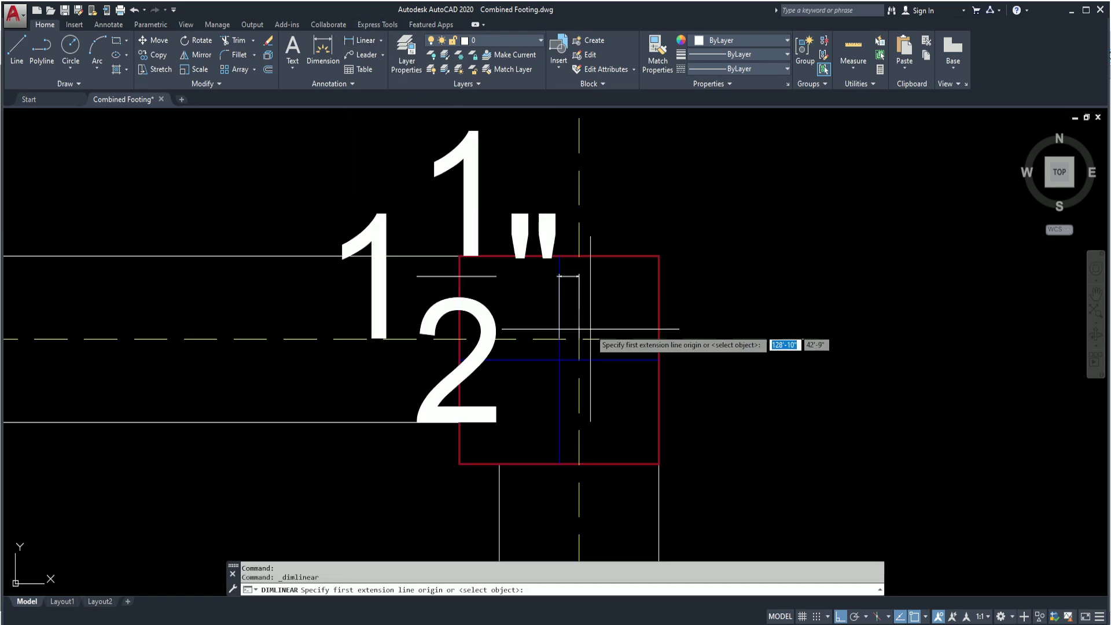
{"action": "scroll", "coordinate": [594, 324], "scroll_direction": "up", "scroll_amount": 2}
{"action": "left_click", "coordinate": [574, 365]}
{"action": "left_click", "coordinate": [574, 332]}
{"action": "scroll", "coordinate": [663, 403], "scroll_direction": "down", "scroll_amount": 2}
{"action": "left_click", "coordinate": [863, 418]}
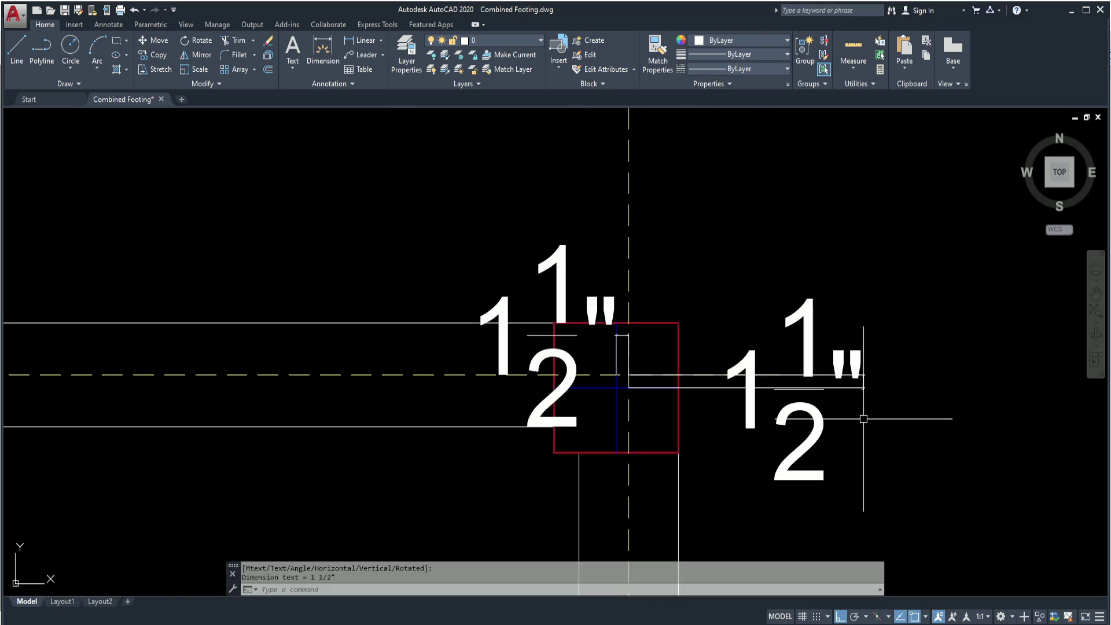
{"action": "scroll", "coordinate": [616, 375], "scroll_direction": "up", "scroll_amount": 2}
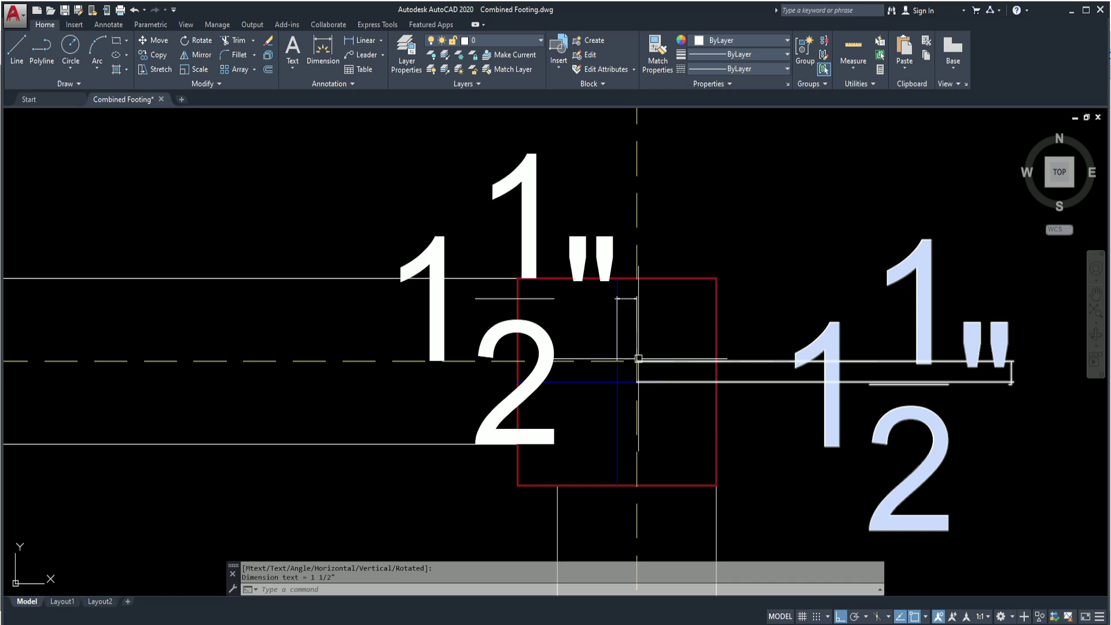
- Switch to ETABS and draw C 15X15 columns at grid B on lines 1, 2 and 3 with plan offsets of -1.5 in in X and Y
{"action": "left_click", "coordinate": [1072, 14]}
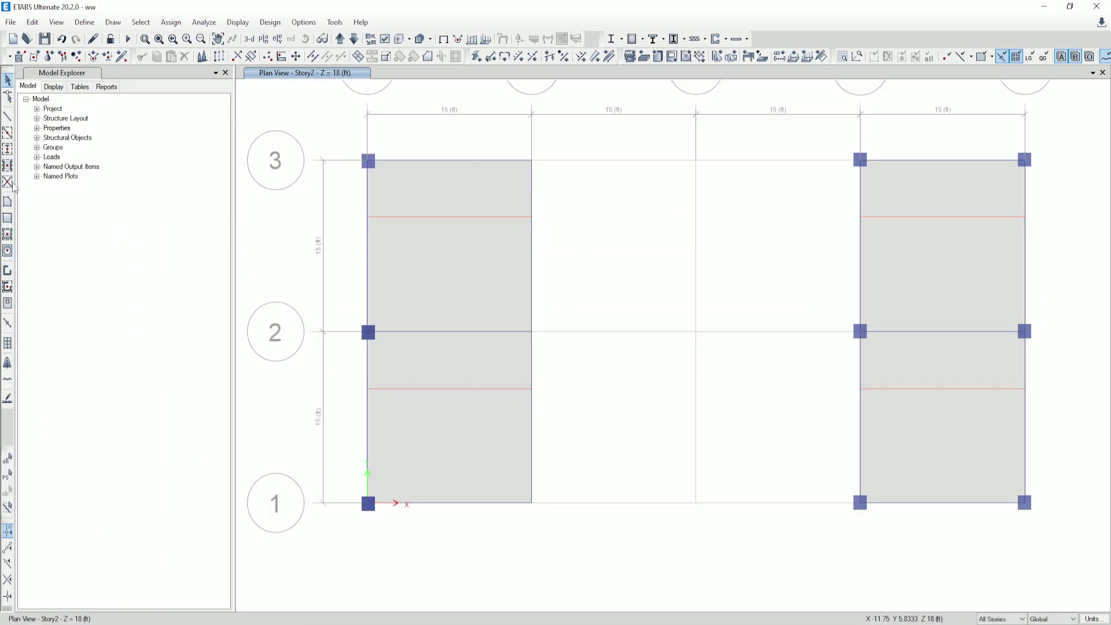
{"action": "left_click", "coordinate": [8, 150]}
{"action": "left_click", "coordinate": [140, 527]}
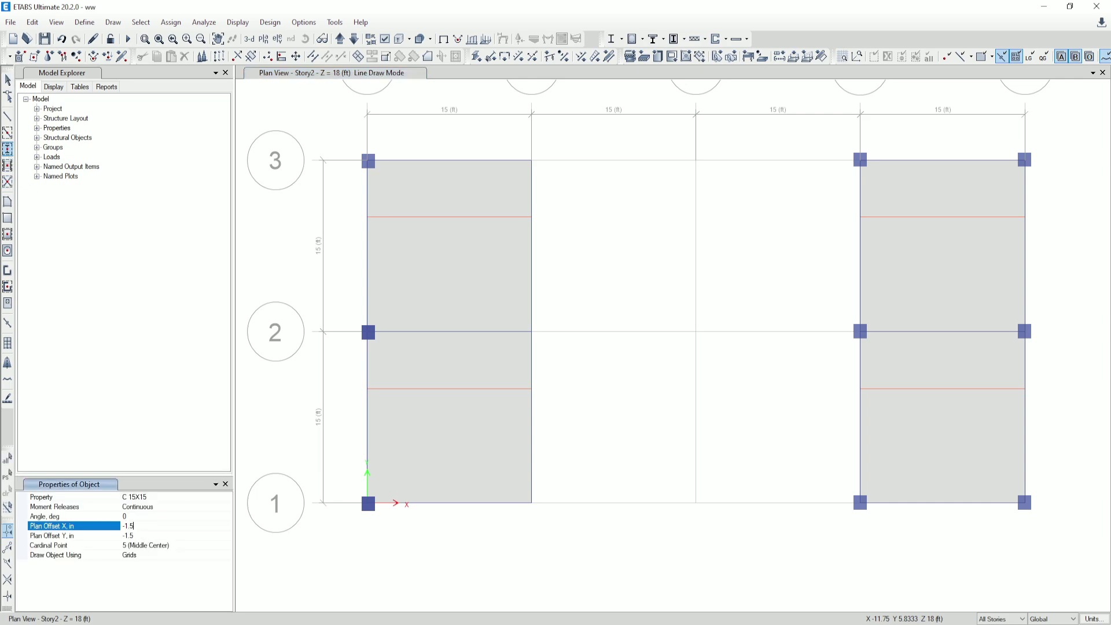
{"action": "scroll", "coordinate": [518, 124], "scroll_direction": "up", "scroll_amount": 3}
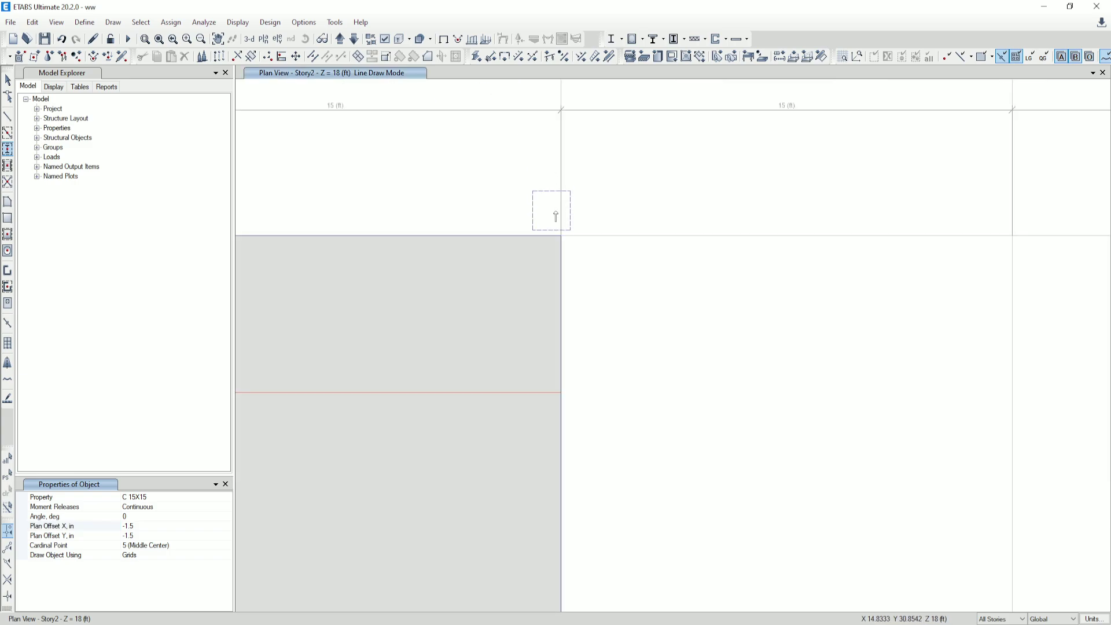
{"action": "scroll", "coordinate": [566, 244], "scroll_direction": "down", "scroll_amount": 3}
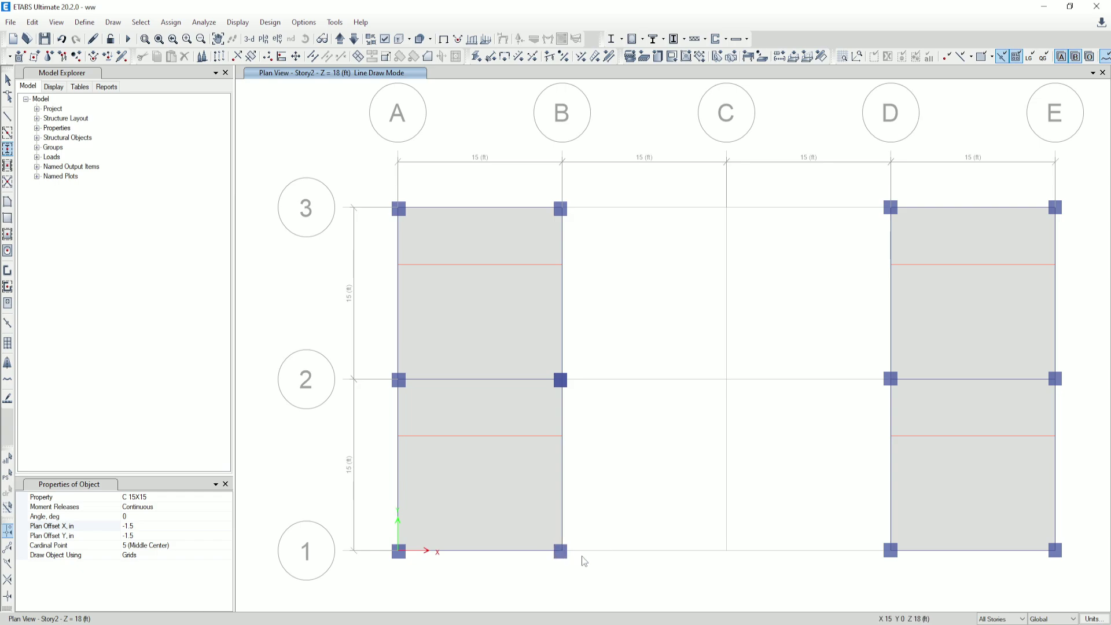
{"action": "left_click", "coordinate": [9, 80]}
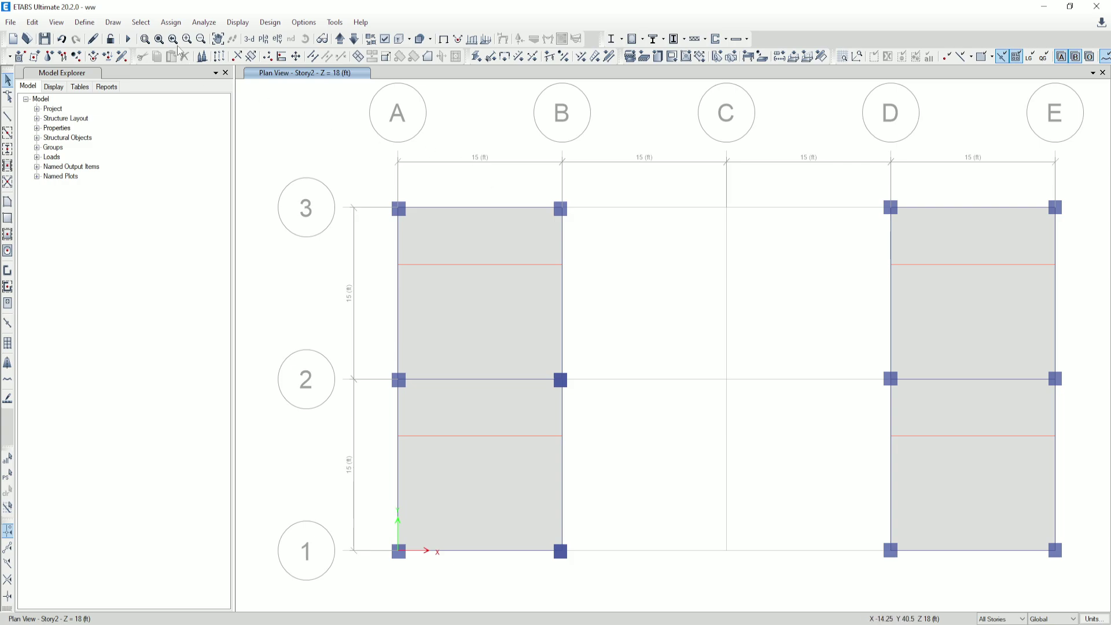
- Show the model in 3-D and examine the offset column's top end beside the slab corner at grid A-3
{"action": "left_click", "coordinate": [250, 38]}
{"action": "scroll", "coordinate": [397, 261], "scroll_direction": "up", "scroll_amount": 5}
{"action": "scroll", "coordinate": [395, 255], "scroll_direction": "down", "scroll_amount": 3}
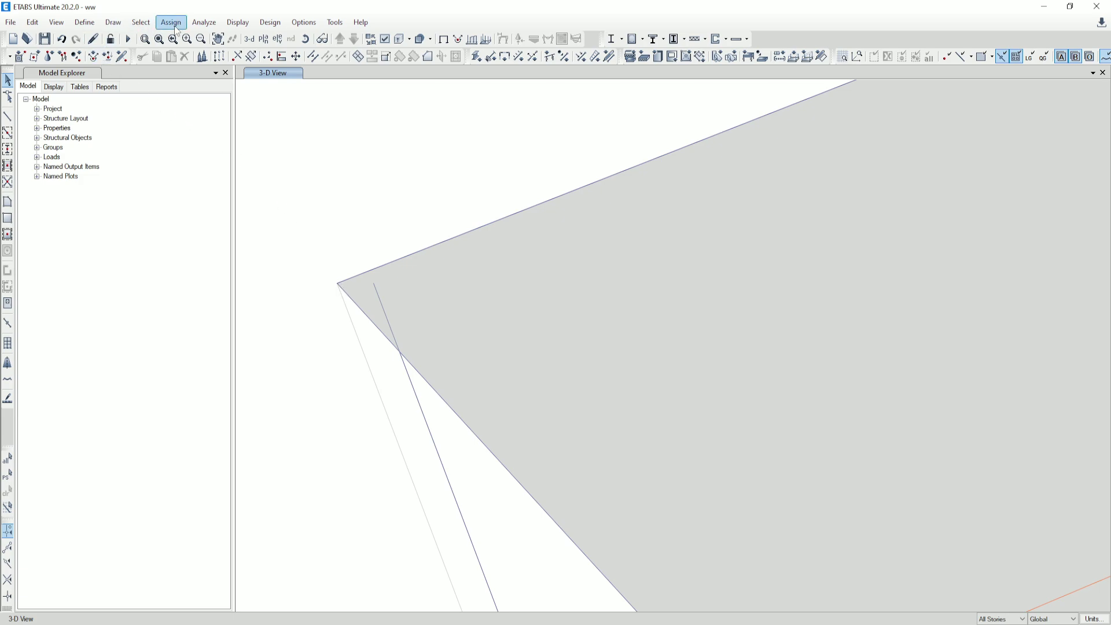
- Modify the Link1 link property so that all its translational and rotational directions are fixed
{"action": "left_click", "coordinate": [84, 22]}
{"action": "mouse_move", "coordinate": [121, 63]}
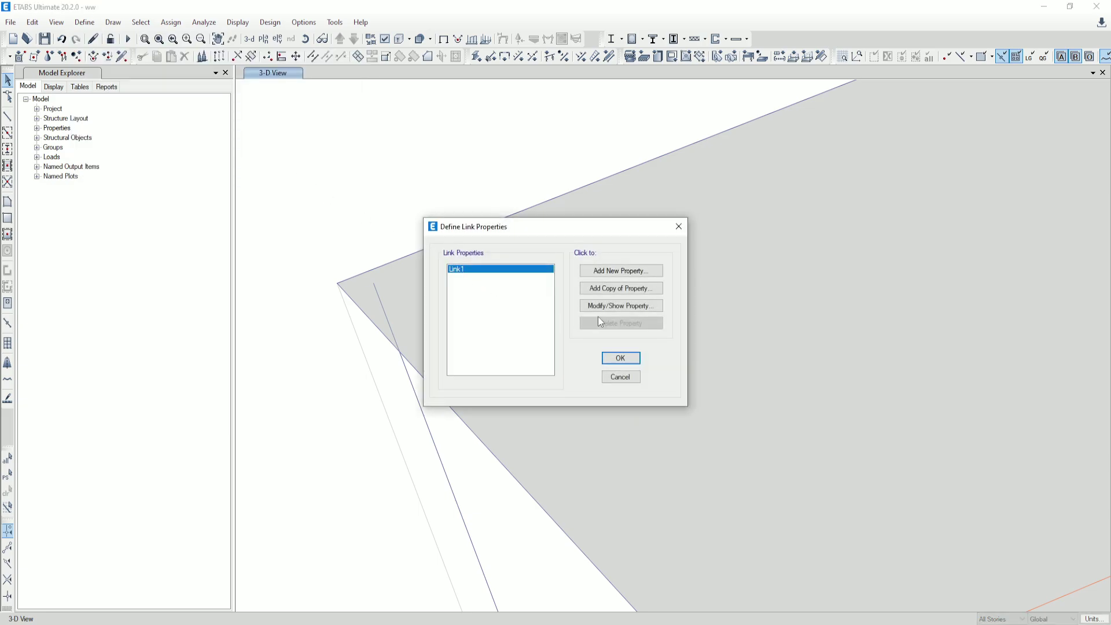
{"action": "left_click", "coordinate": [610, 306]}
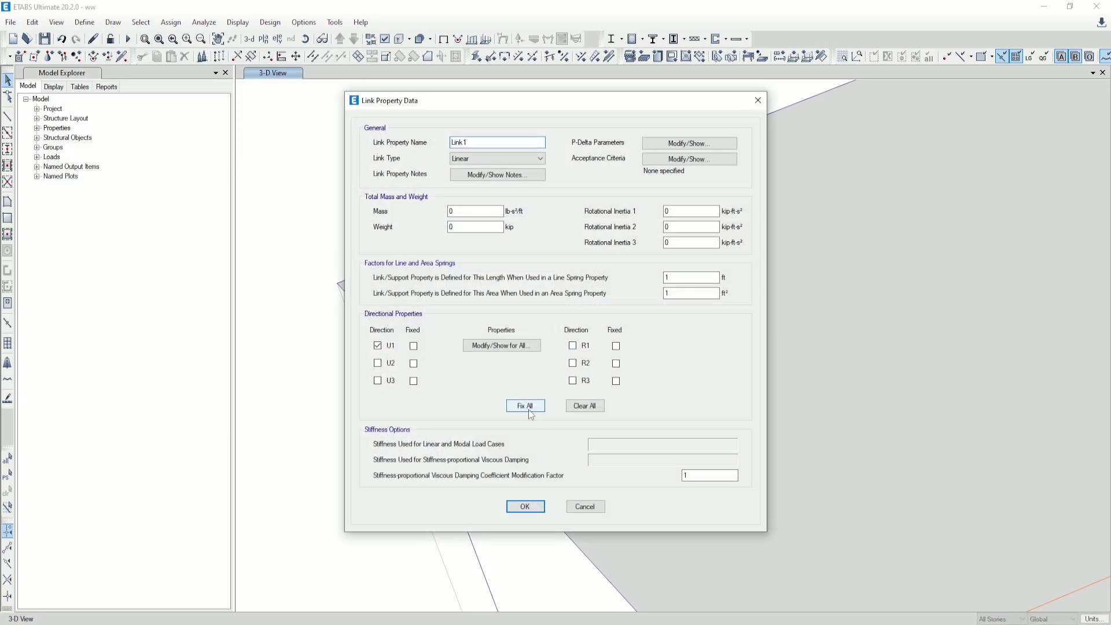
{"action": "left_click", "coordinate": [531, 414]}
{"action": "left_click", "coordinate": [523, 506]}
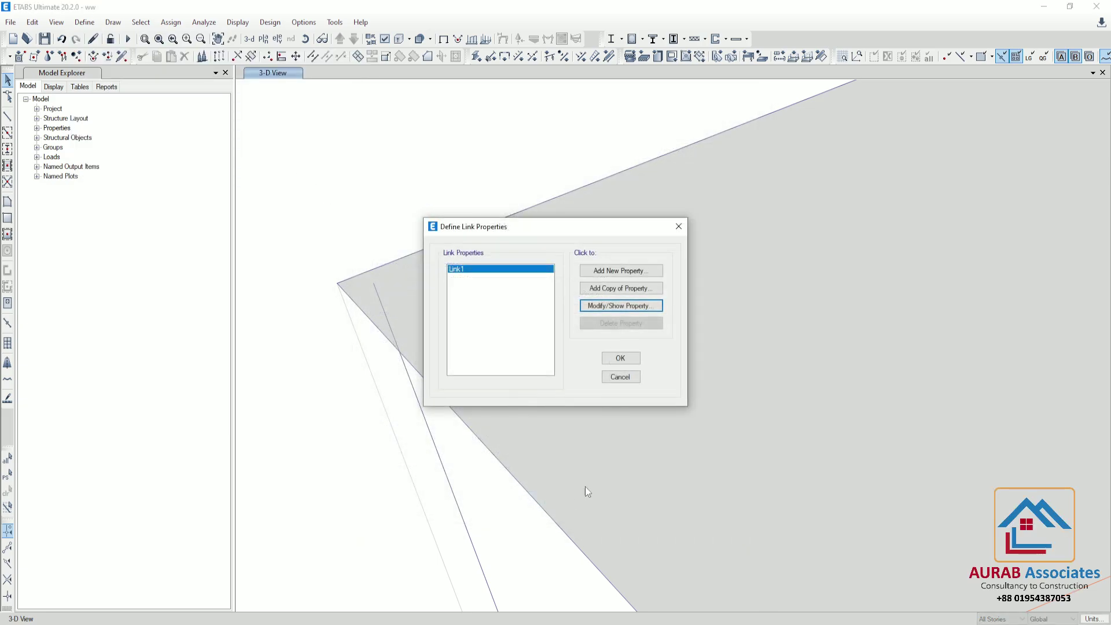
{"action": "left_click", "coordinate": [621, 358]}
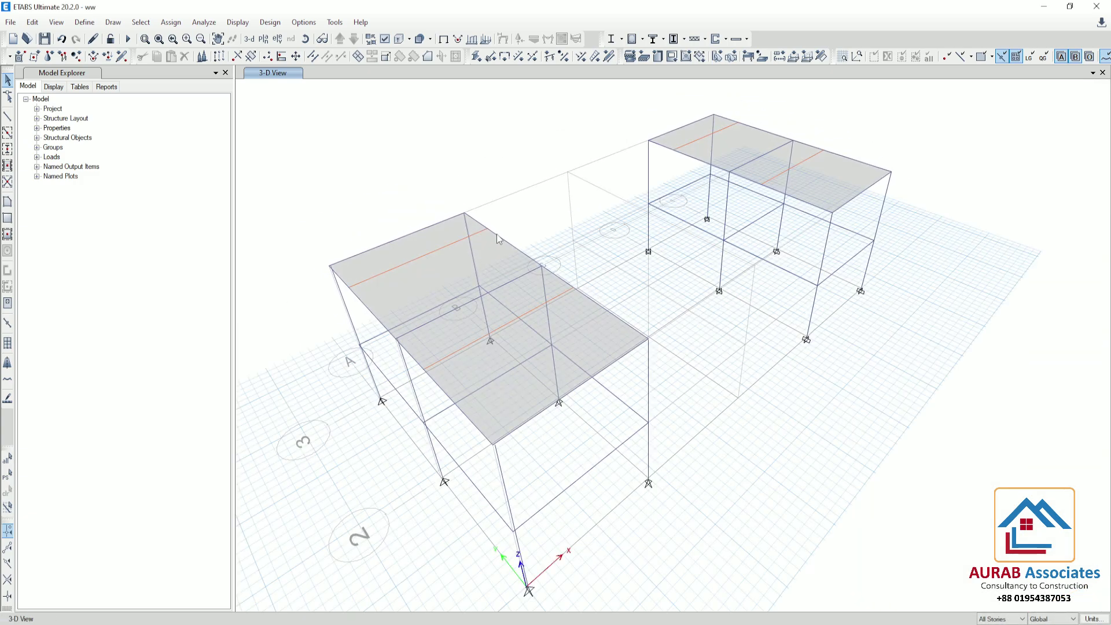
- Select all objects on Story2 and show only the selected objects in the 3-D view
{"action": "left_click", "coordinate": [140, 22]}
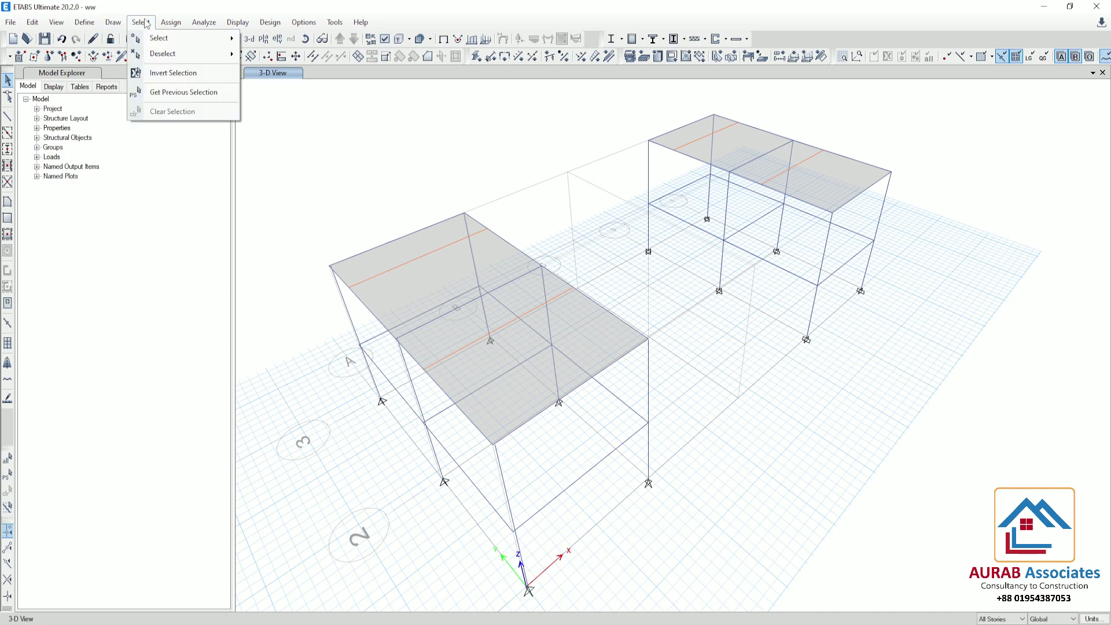
{"action": "mouse_move", "coordinate": [151, 38]}
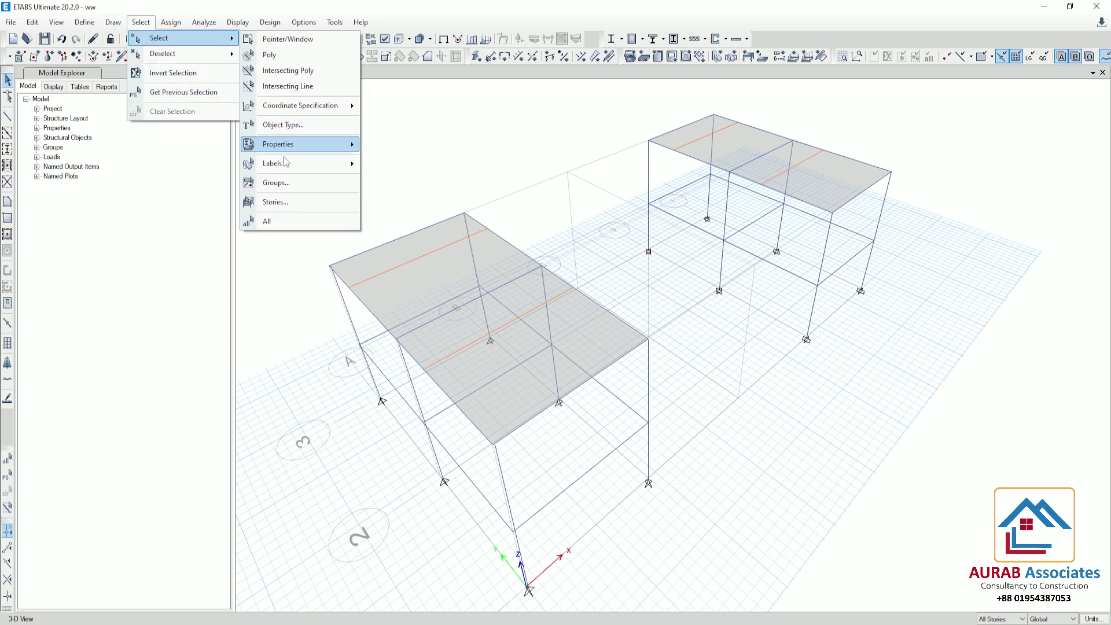
{"action": "left_click", "coordinate": [305, 203]}
{"action": "left_click", "coordinate": [507, 433]}
{"action": "left_click", "coordinate": [607, 433]}
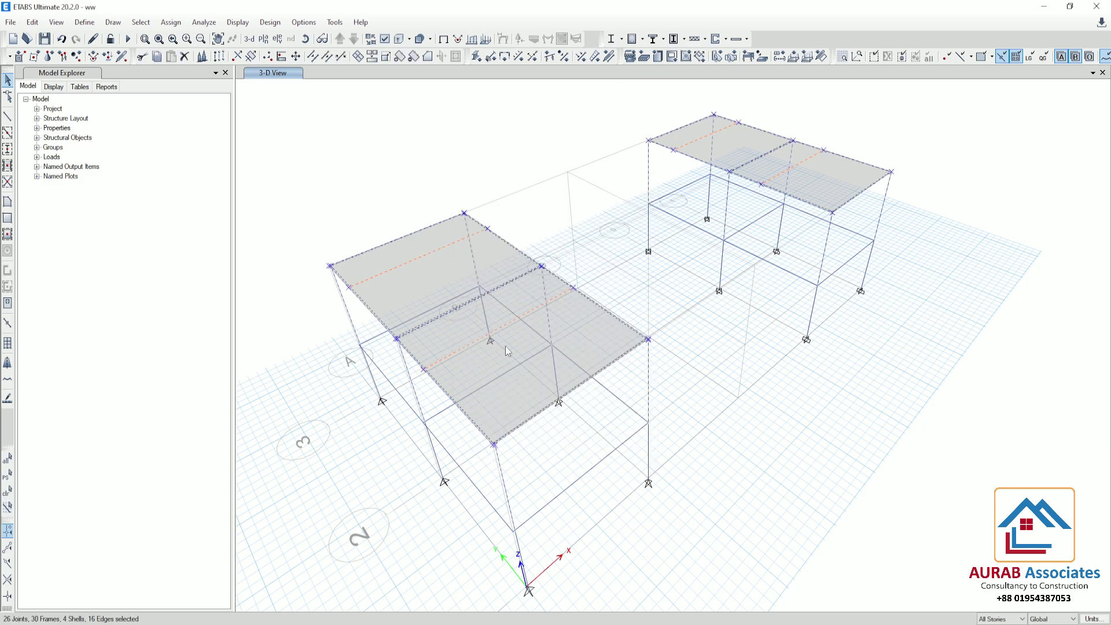
{"action": "right_click", "coordinate": [328, 166]}
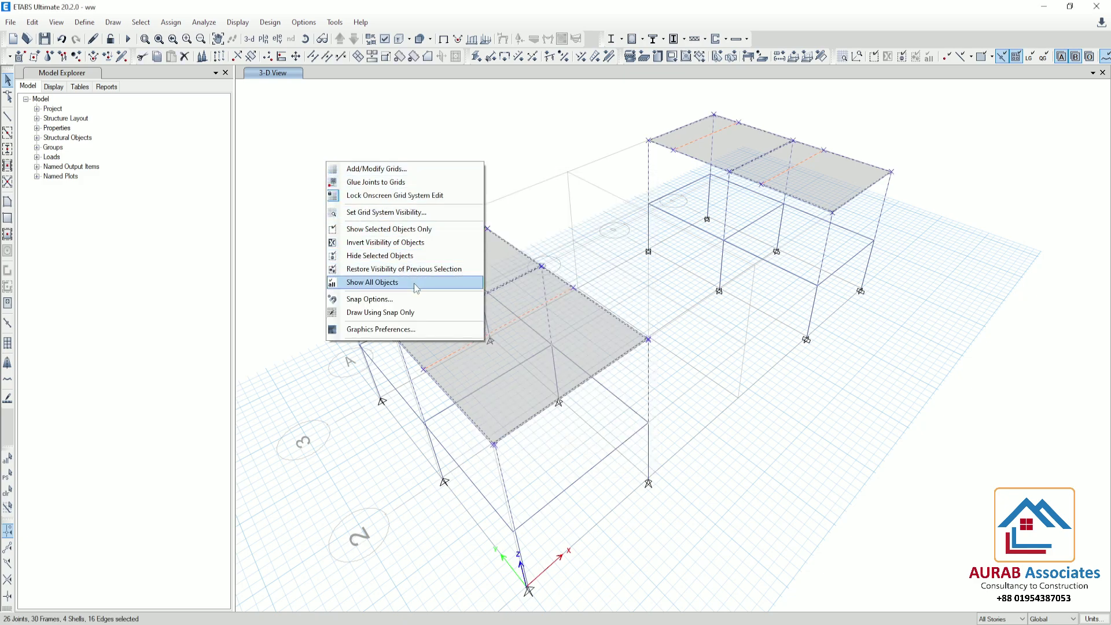
{"action": "left_click", "coordinate": [371, 231]}
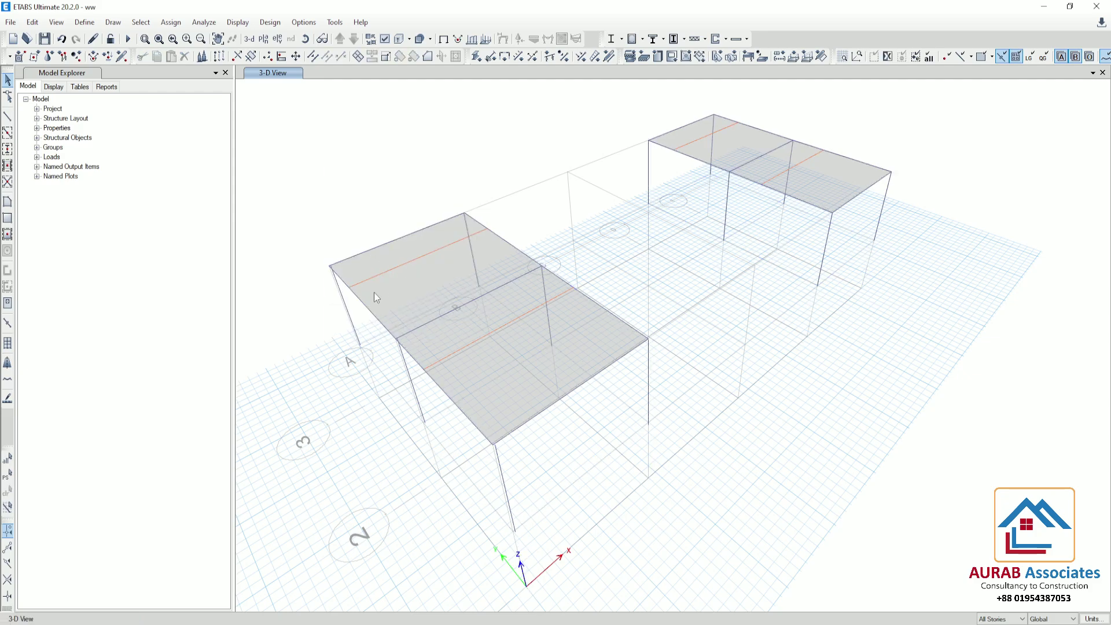
- Draw a Link1 link from the offset column's top joint to grid point A-3 on Story2
{"action": "scroll", "coordinate": [337, 260], "scroll_direction": "up", "scroll_amount": 5}
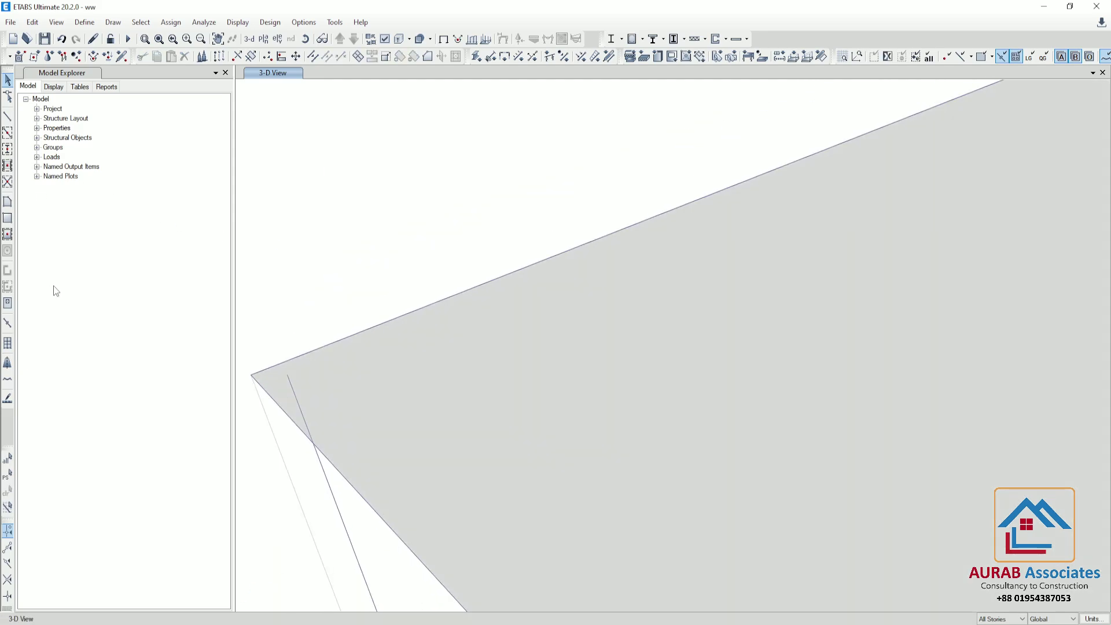
{"action": "left_click", "coordinate": [8, 323]}
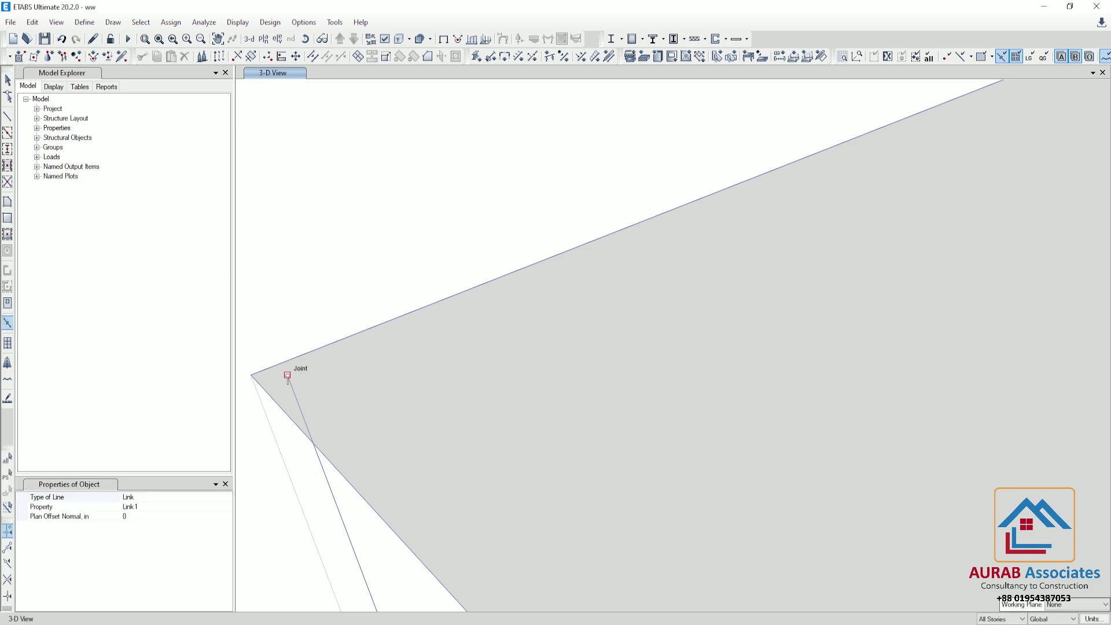
{"action": "scroll", "coordinate": [423, 286], "scroll_direction": "down", "scroll_amount": 2}
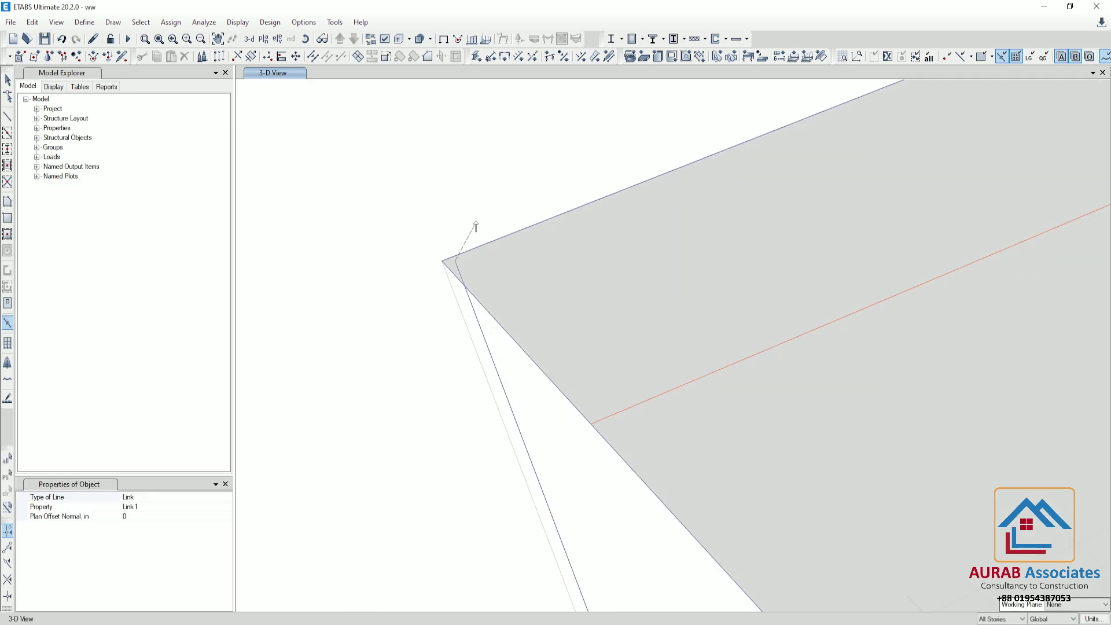
{"action": "scroll", "coordinate": [383, 324], "scroll_direction": "up", "scroll_amount": 1}
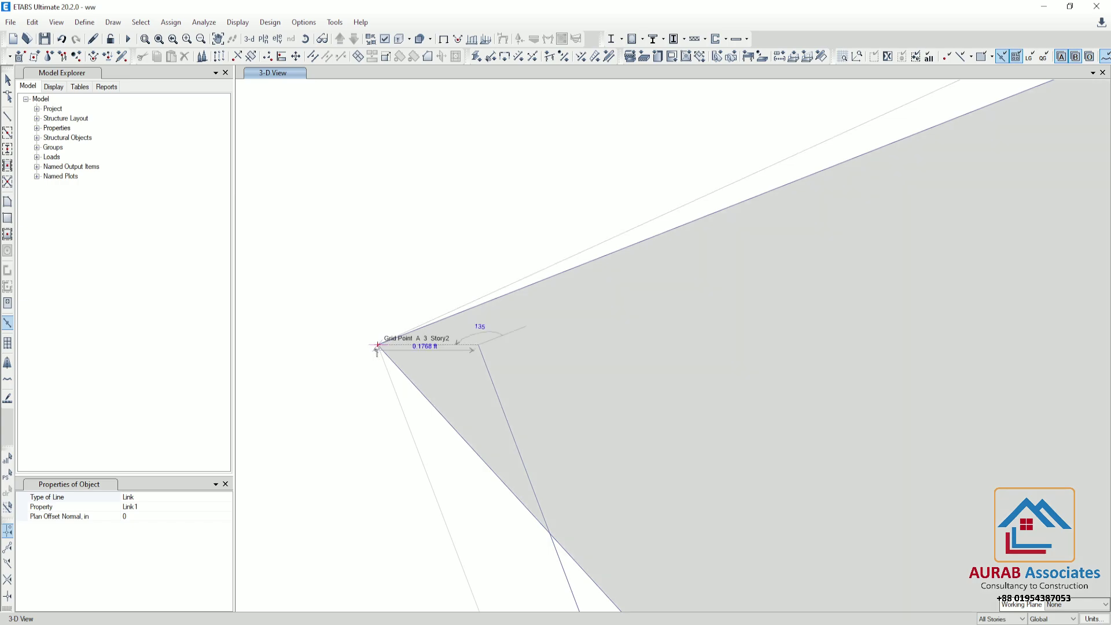
{"action": "left_click", "coordinate": [377, 347]}
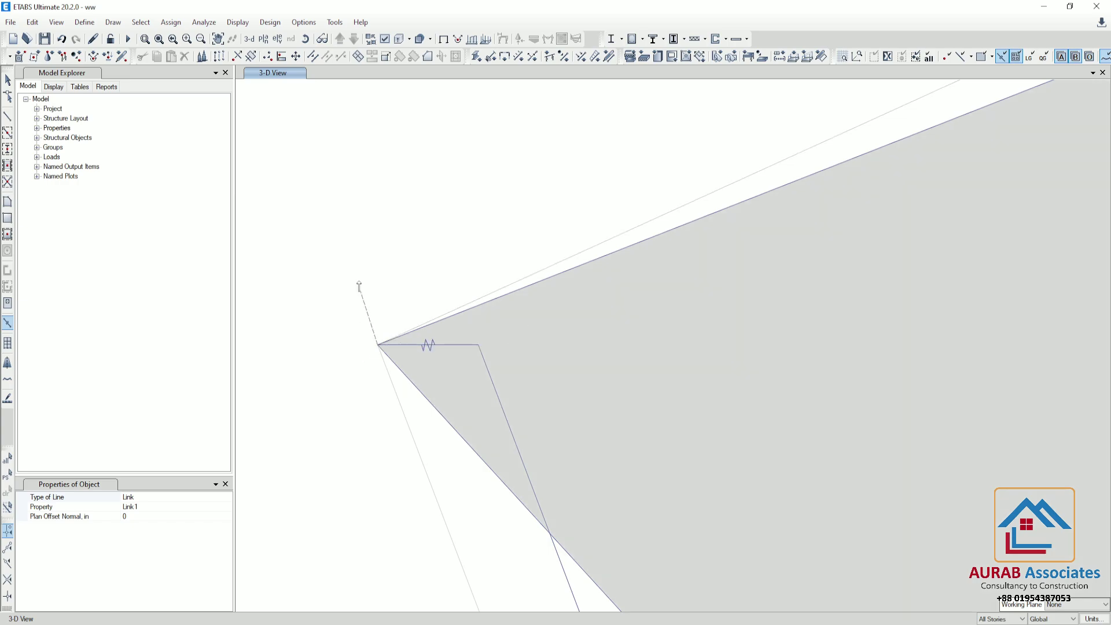
- Draw Link1 links from the offset columns' top joints to grid points A-2 and A-1 on Story2
{"action": "scroll", "coordinate": [342, 232], "scroll_direction": "down", "scroll_amount": 1}
{"action": "scroll", "coordinate": [342, 166], "scroll_direction": "down", "scroll_amount": 2}
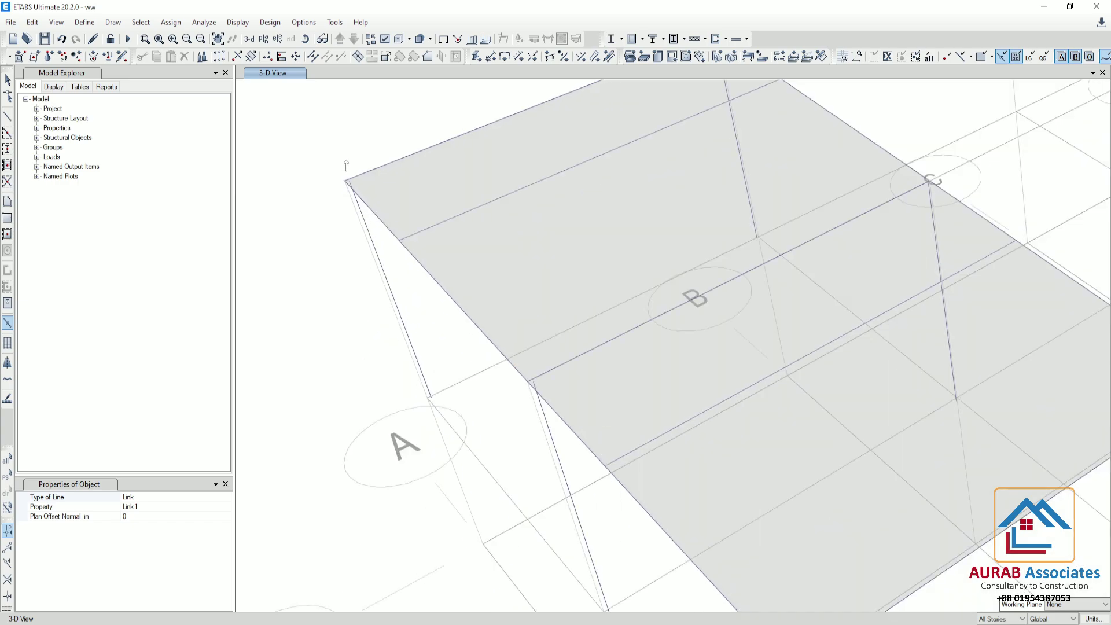
{"action": "scroll", "coordinate": [560, 410], "scroll_direction": "up", "scroll_amount": 3}
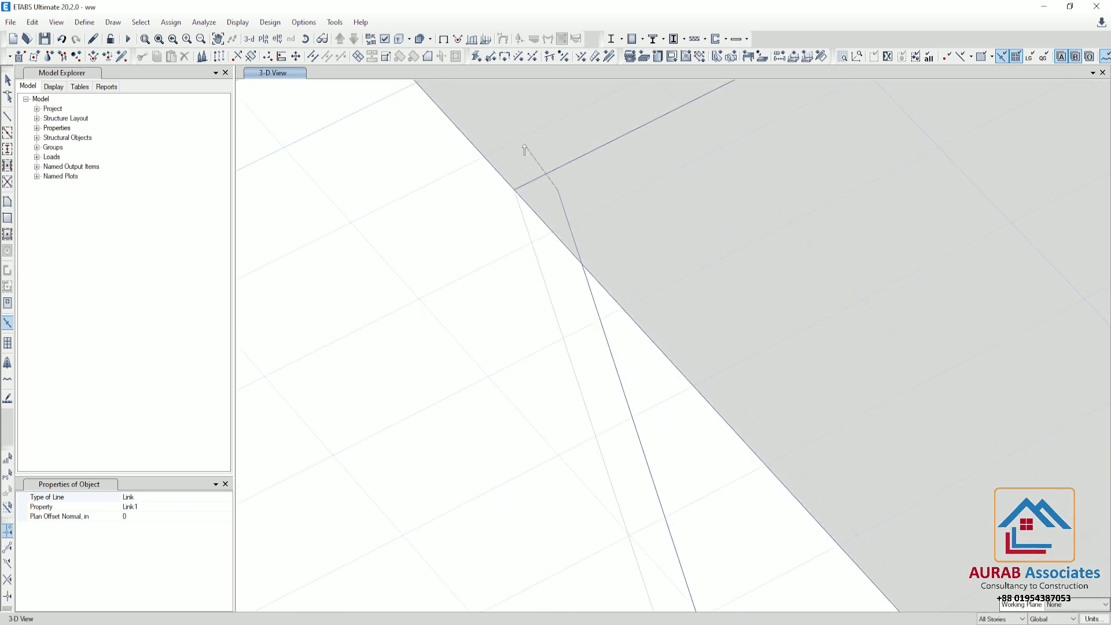
{"action": "scroll", "coordinate": [521, 189], "scroll_direction": "up", "scroll_amount": 1}
{"action": "scroll", "coordinate": [521, 191], "scroll_direction": "up", "scroll_amount": 1}
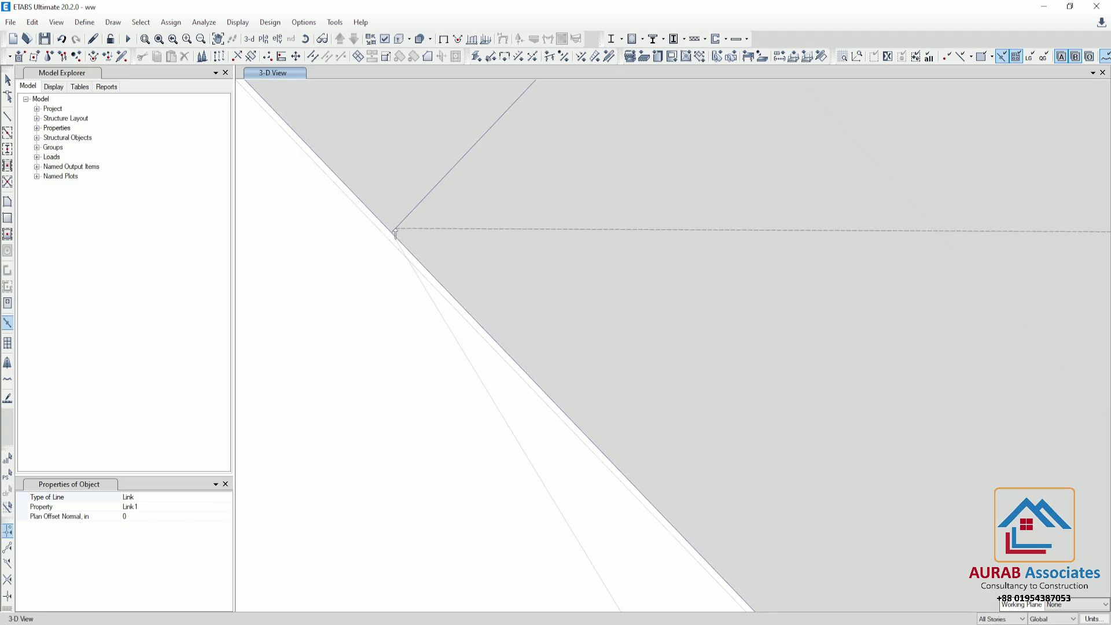
{"action": "scroll", "coordinate": [444, 292], "scroll_direction": "down", "scroll_amount": 5}
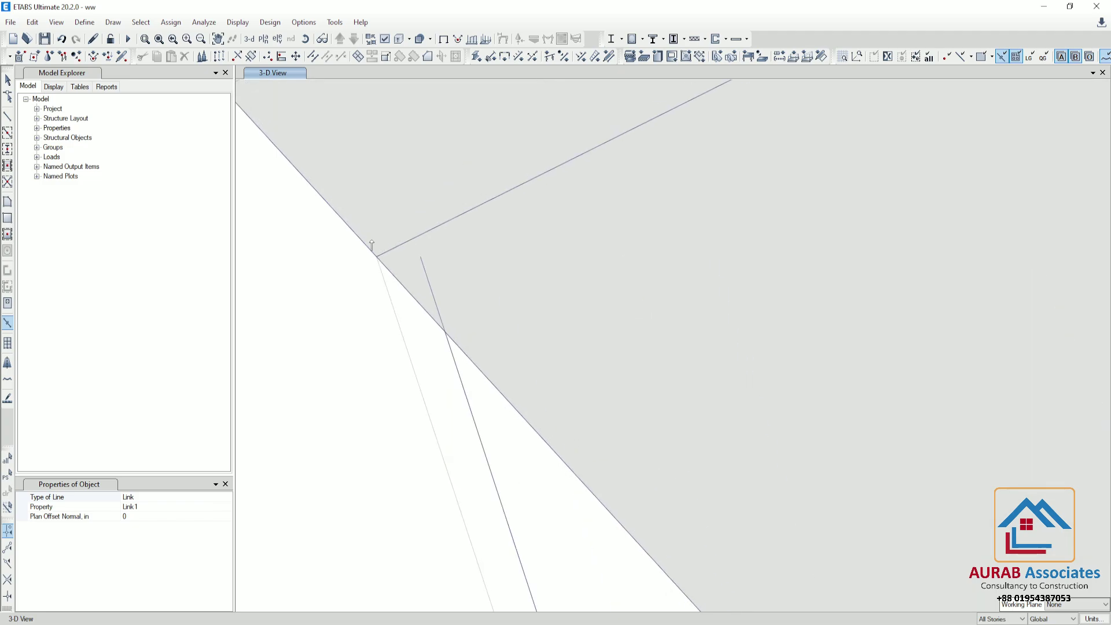
{"action": "scroll", "coordinate": [658, 454], "scroll_direction": "up", "scroll_amount": 2}
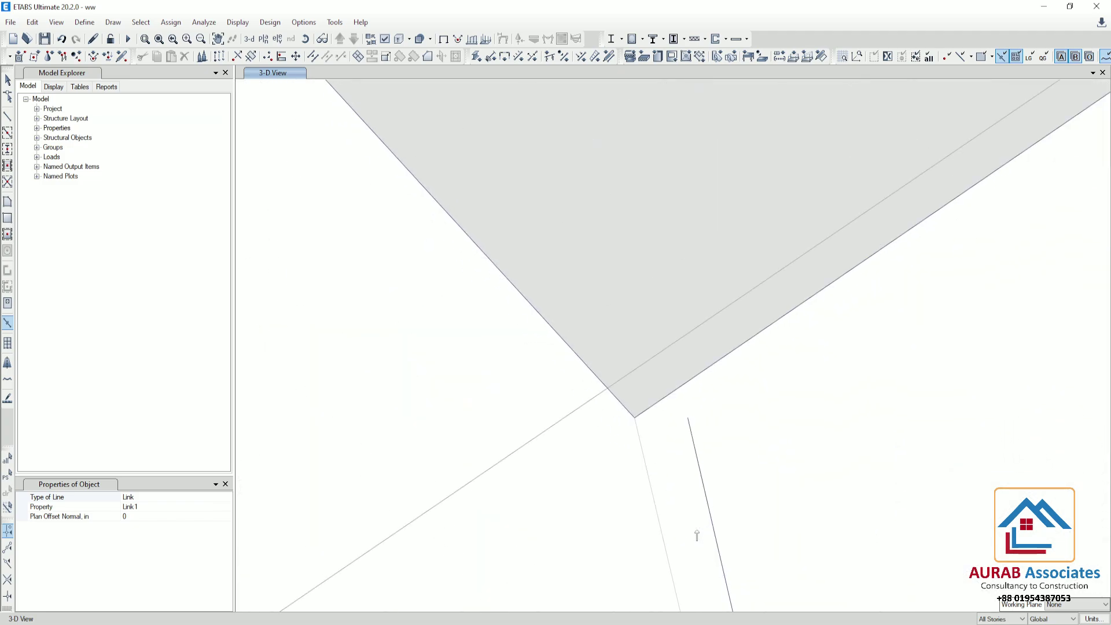
{"action": "left_click", "coordinate": [636, 417]}
{"action": "scroll", "coordinate": [656, 445], "scroll_direction": "down", "scroll_amount": 4}
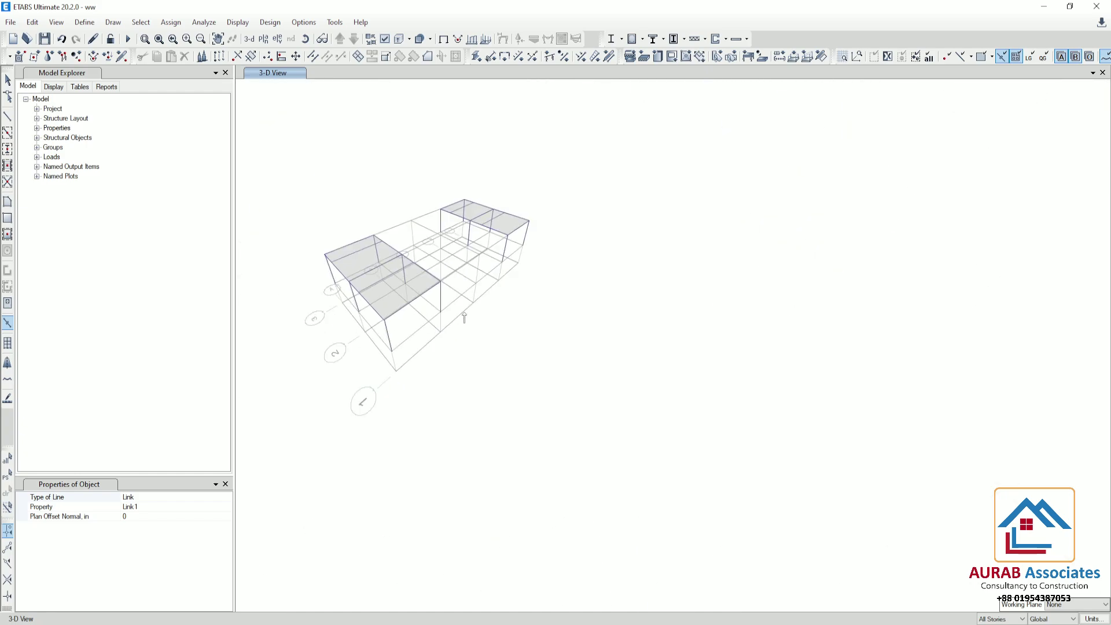
- Draw a Link1 link from the offset column's top joint to grid point B-1 on Story2
{"action": "scroll", "coordinate": [504, 273], "scroll_direction": "up", "scroll_amount": 4}
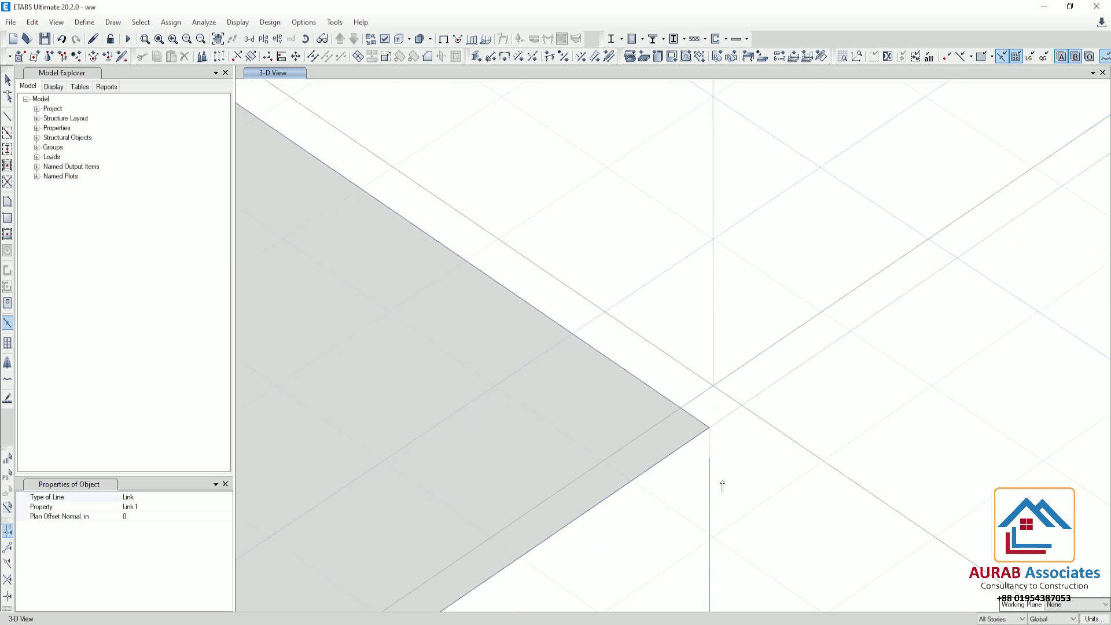
{"action": "scroll", "coordinate": [724, 461], "scroll_direction": "up", "scroll_amount": 2}
{"action": "scroll", "coordinate": [730, 396], "scroll_direction": "down", "scroll_amount": 2}
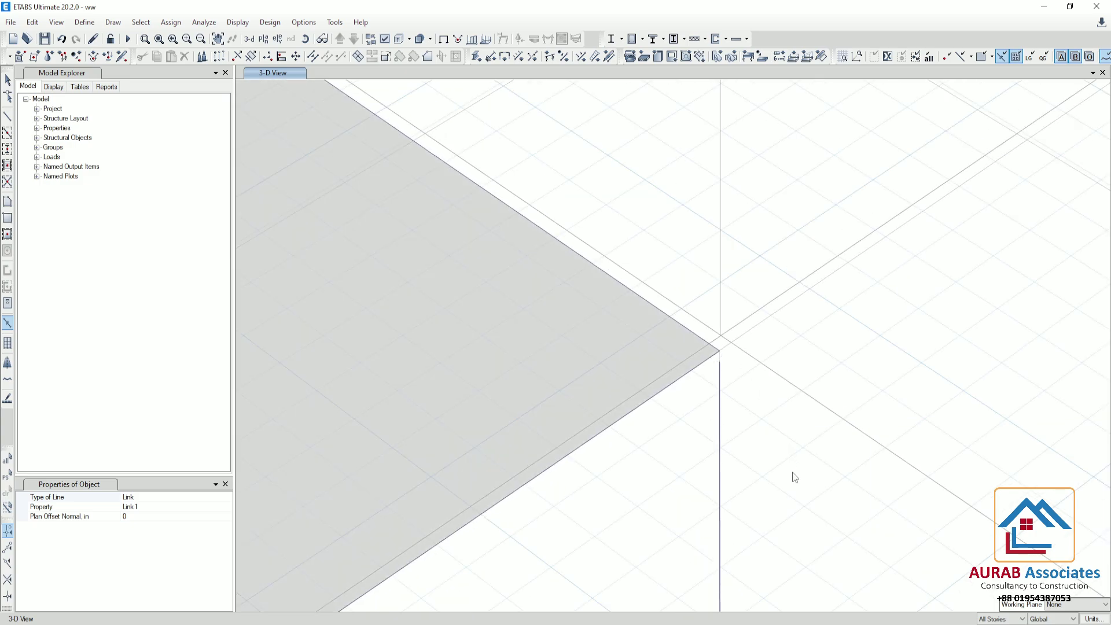
{"action": "scroll", "coordinate": [775, 509], "scroll_direction": "down", "scroll_amount": 5}
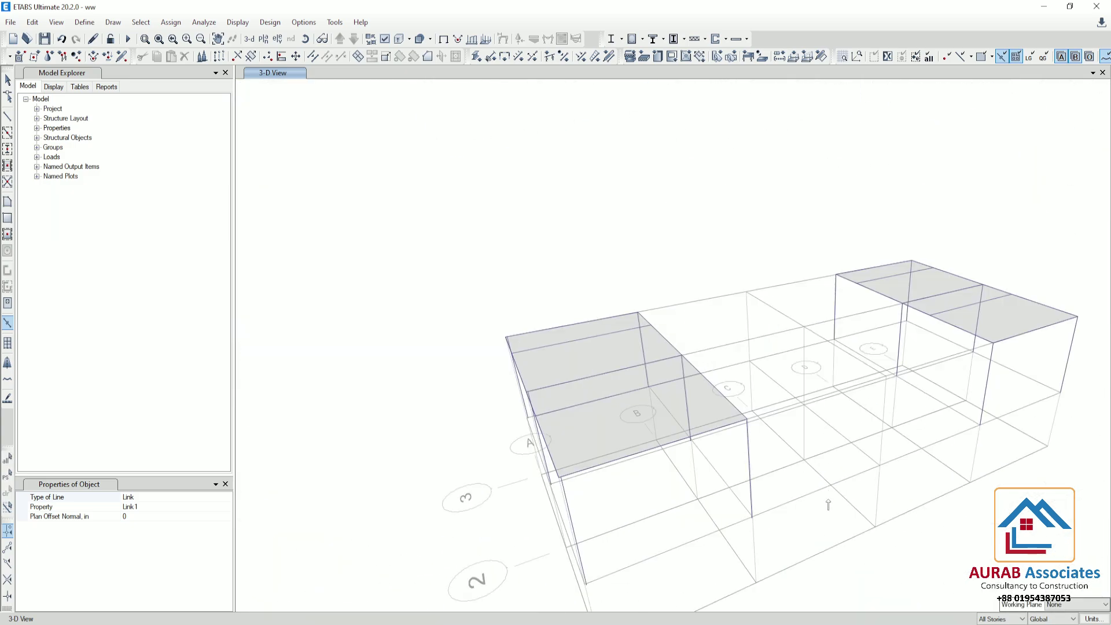
{"action": "scroll", "coordinate": [632, 386], "scroll_direction": "up", "scroll_amount": 6}
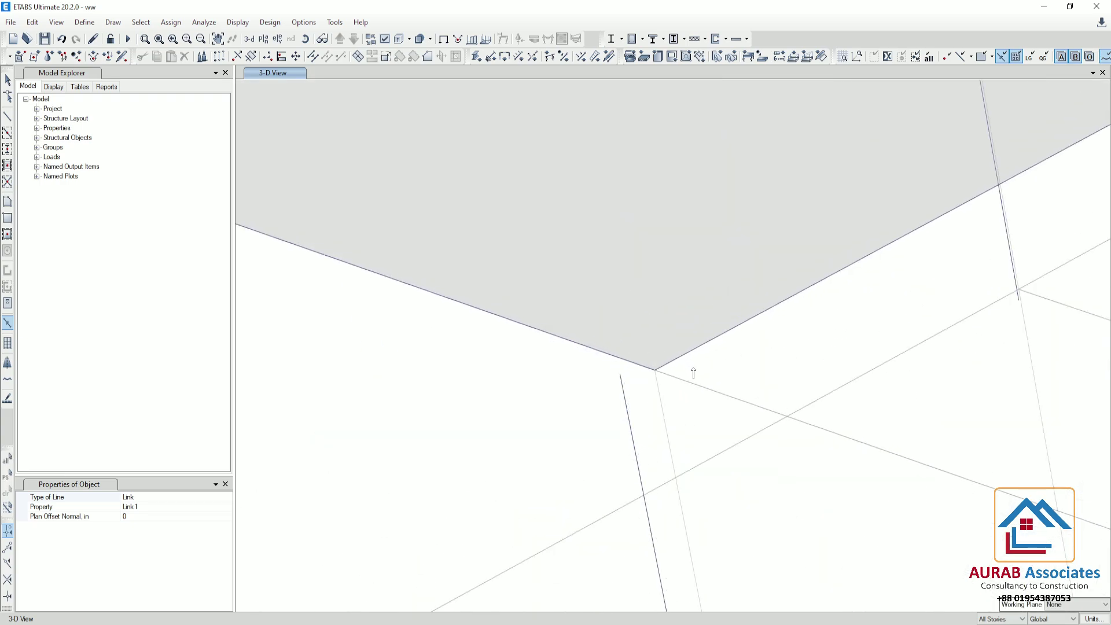
{"action": "left_click", "coordinate": [621, 376]}
{"action": "left_click", "coordinate": [654, 369]}
{"action": "scroll", "coordinate": [694, 427], "scroll_direction": "down", "scroll_amount": 5}
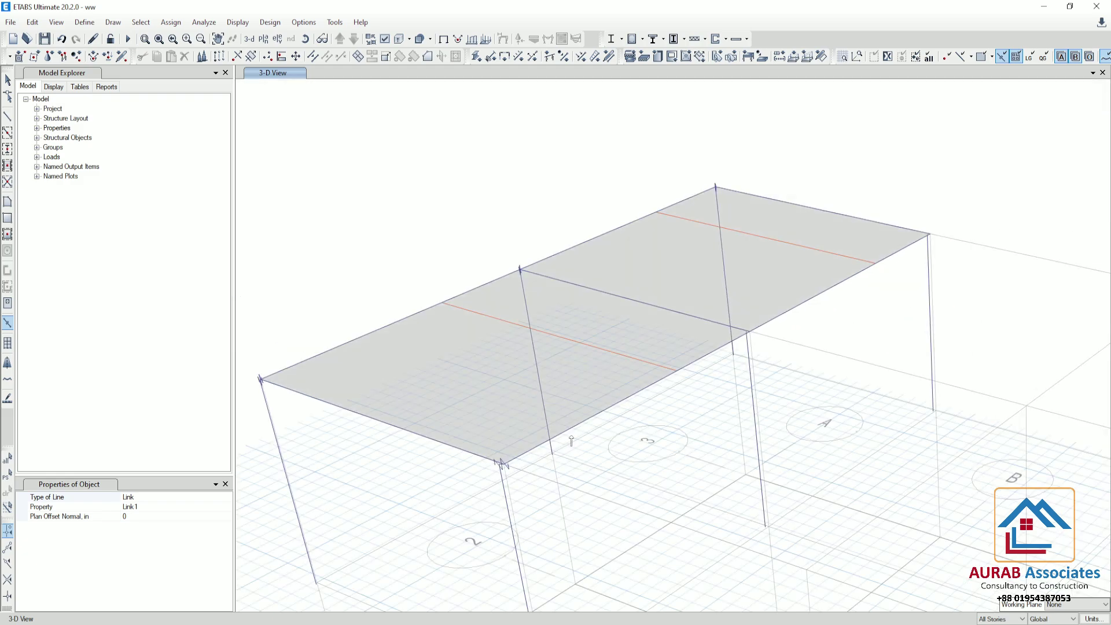
- Draw Link1 links from the offset columns' top joints to grid points B-2 and B-3 on Story2
{"action": "scroll", "coordinate": [752, 331], "scroll_direction": "up", "scroll_amount": 5}
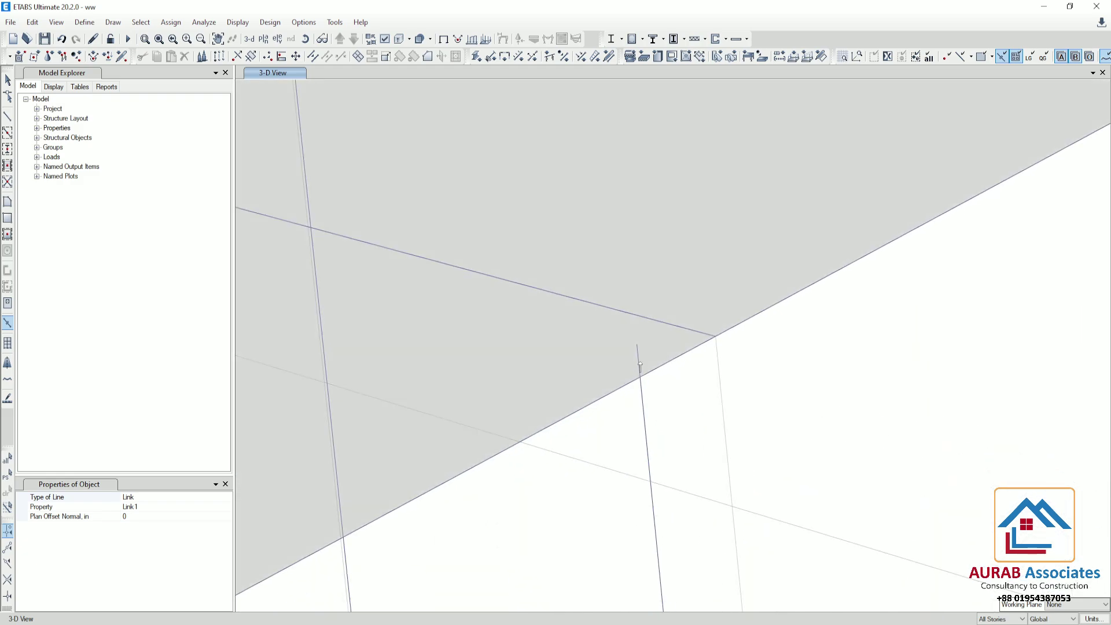
{"action": "left_click", "coordinate": [715, 336]}
{"action": "scroll", "coordinate": [609, 502], "scroll_direction": "down", "scroll_amount": 5}
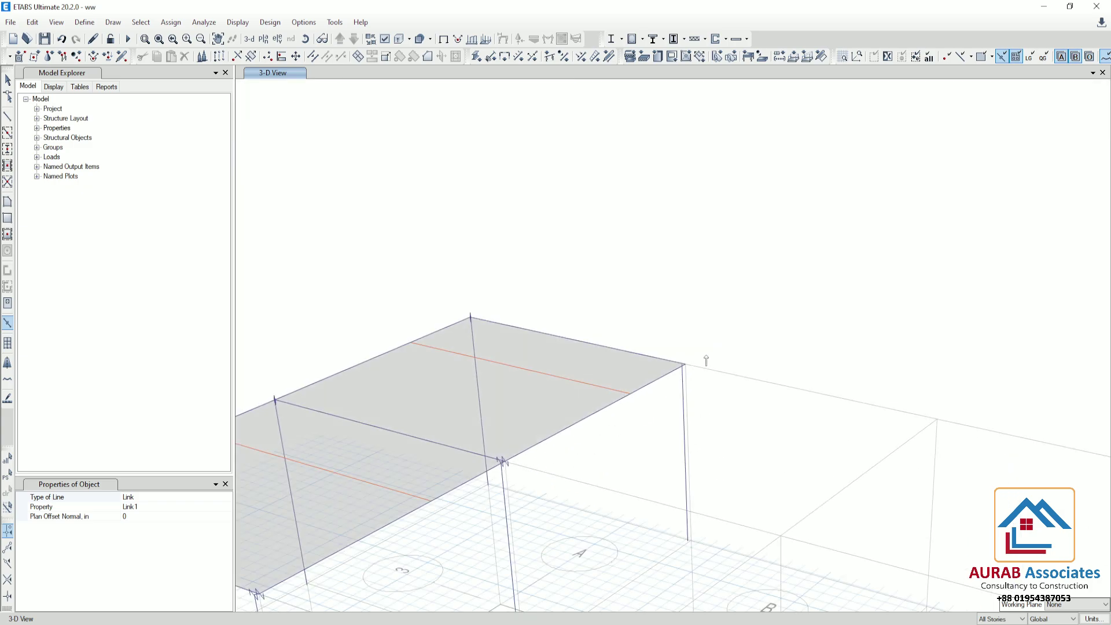
{"action": "scroll", "coordinate": [610, 427], "scroll_direction": "up", "scroll_amount": 5}
{"action": "left_click", "coordinate": [396, 382]}
{"action": "left_click", "coordinate": [578, 366]}
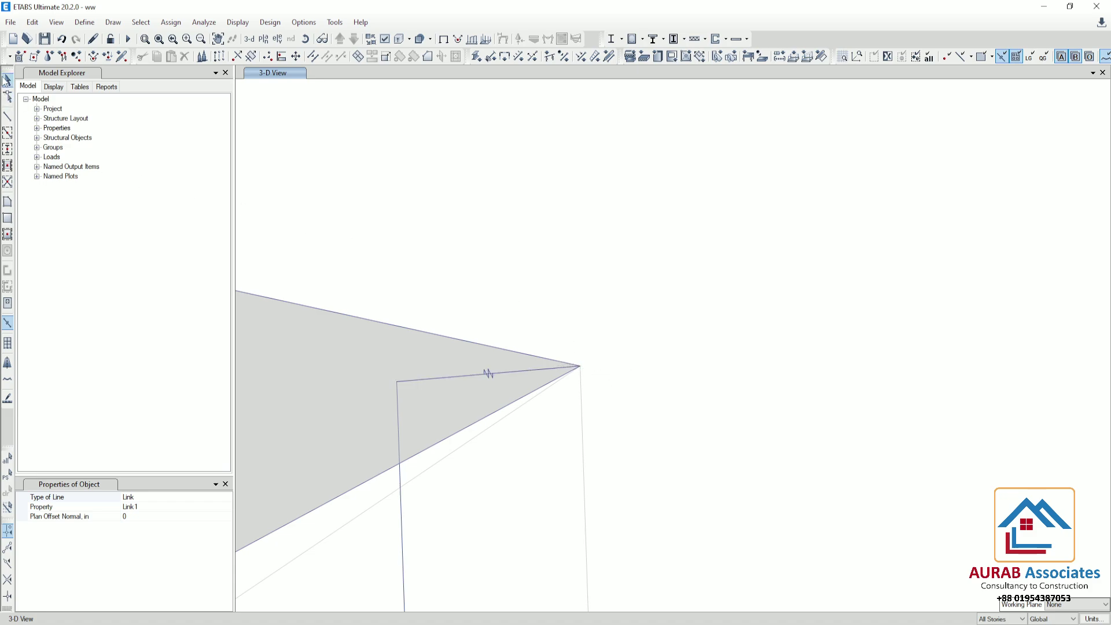
{"action": "key", "text": "Escape"}
- Select all objects on Story1 and show only the selected objects in the 3-D view
{"action": "scroll", "coordinate": [570, 253], "scroll_direction": "down", "scroll_amount": 10}
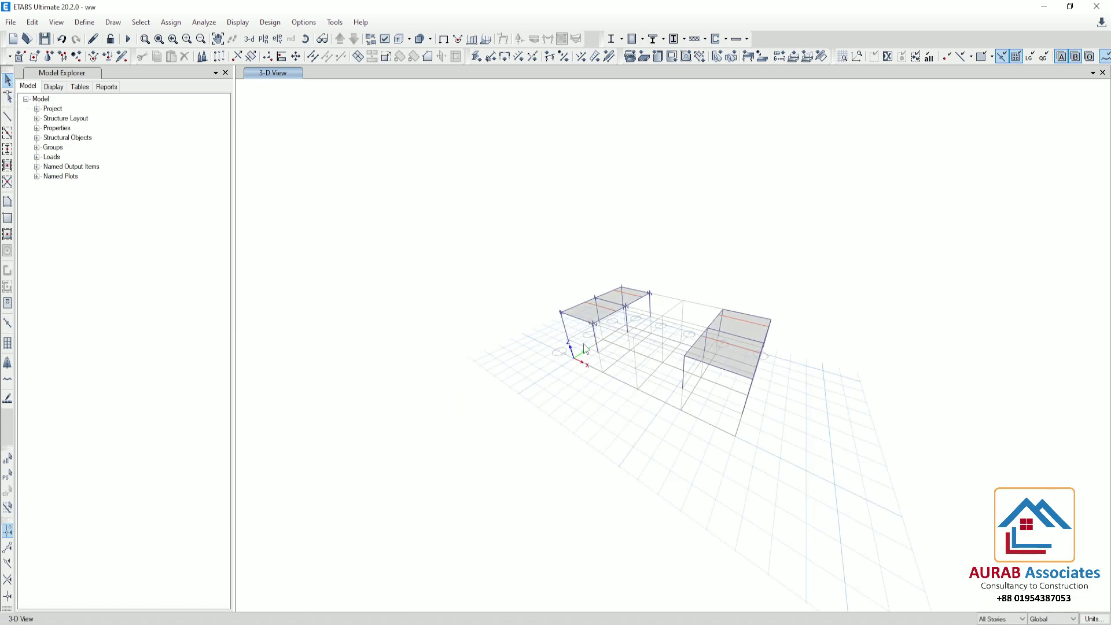
{"action": "scroll", "coordinate": [586, 350], "scroll_direction": "up", "scroll_amount": 5}
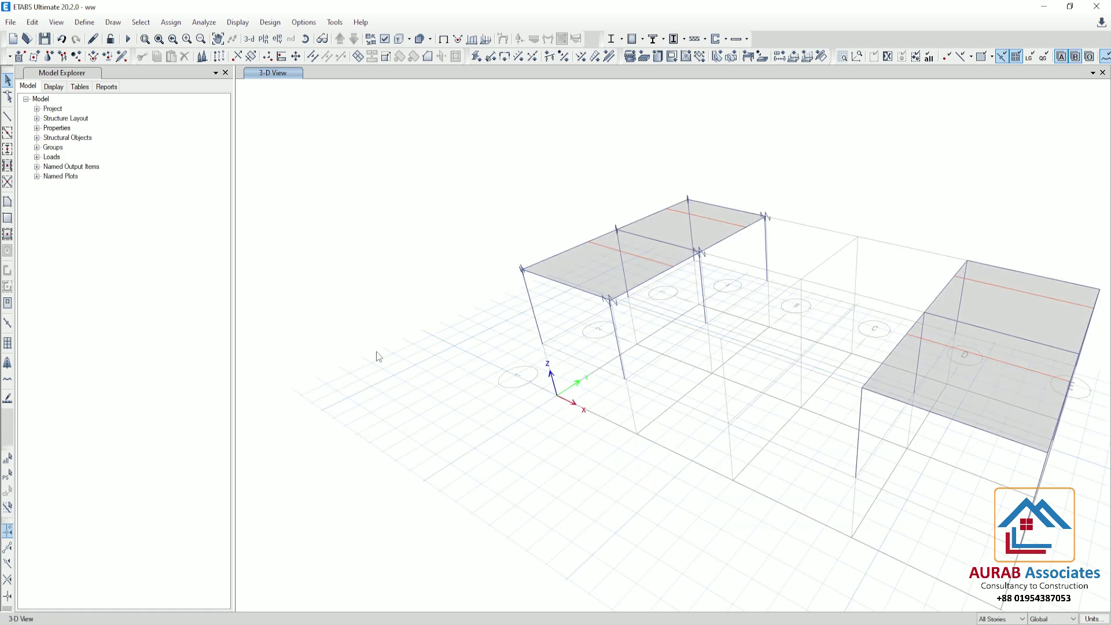
{"action": "left_click", "coordinate": [140, 22]}
{"action": "mouse_move", "coordinate": [162, 37]}
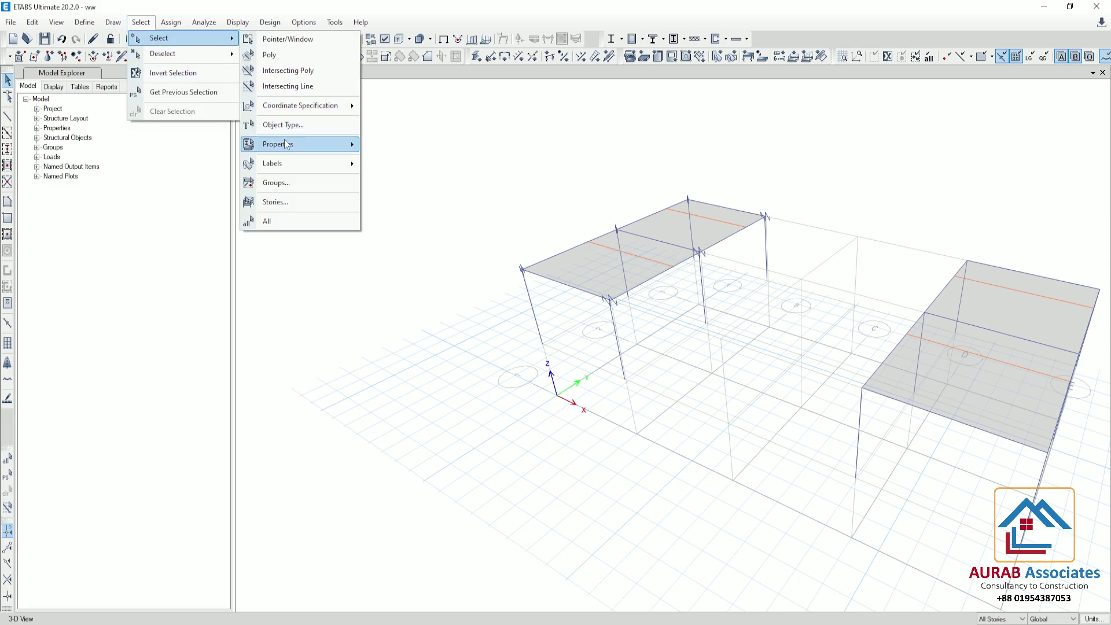
{"action": "left_click", "coordinate": [269, 203]}
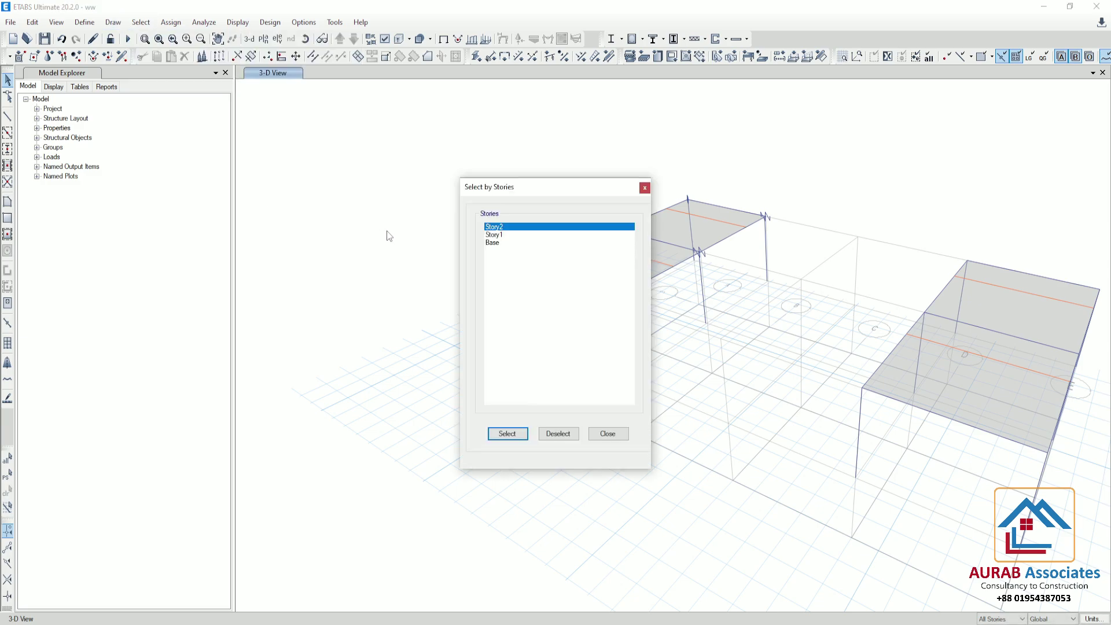
{"action": "left_click", "coordinate": [495, 235]}
{"action": "left_click", "coordinate": [508, 434]}
{"action": "left_click", "coordinate": [603, 435]}
{"action": "right_click", "coordinate": [381, 172]}
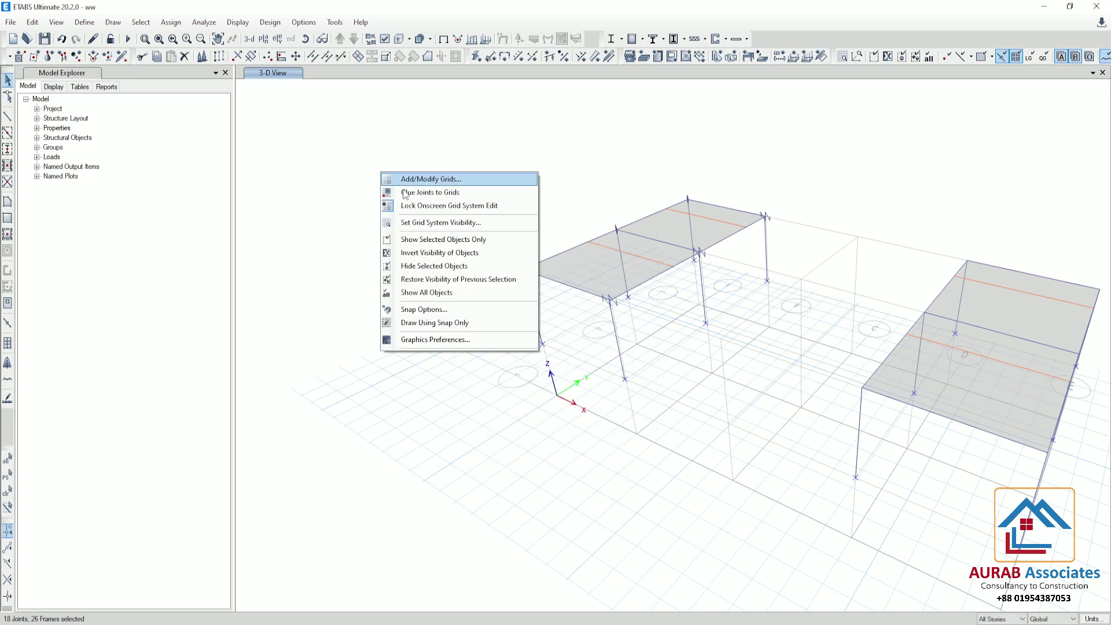
{"action": "left_click", "coordinate": [458, 240]}
- Draw Link1 links from the offset columns' top joints to grid points B-1 and A-1 on Story1
{"action": "scroll", "coordinate": [647, 380], "scroll_direction": "up", "scroll_amount": 6}
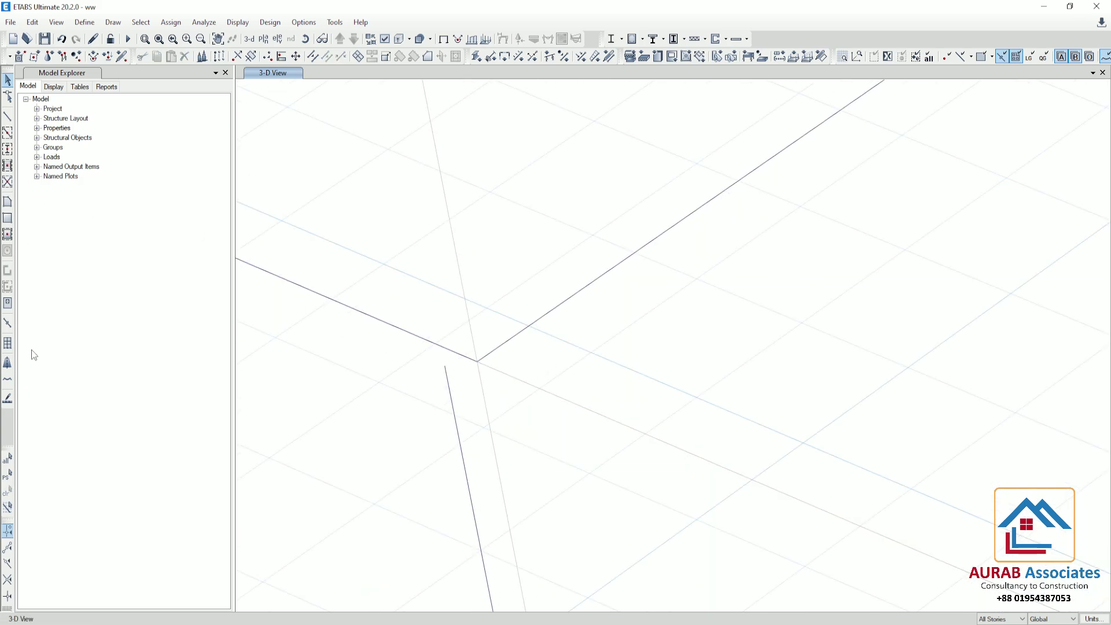
{"action": "left_click", "coordinate": [7, 324]}
{"action": "middle_click_drag", "start_coordinate": [421, 363], "coordinate": [477, 384]}
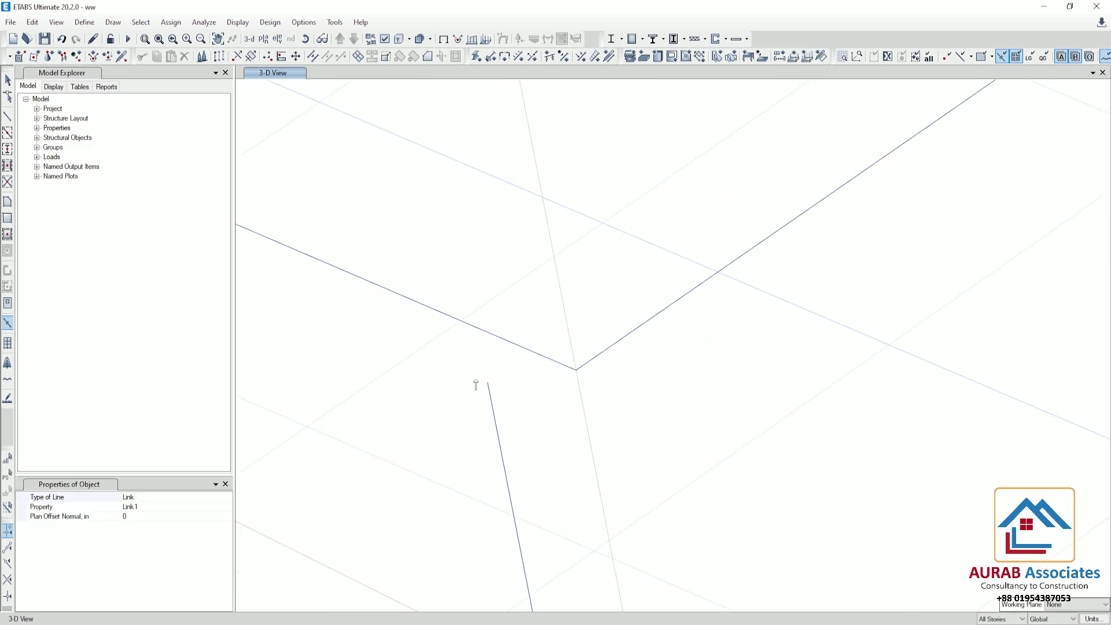
{"action": "left_click", "coordinate": [488, 382]}
{"action": "left_click", "coordinate": [577, 369]}
{"action": "scroll", "coordinate": [702, 427], "scroll_direction": "up", "scroll_amount": 5}
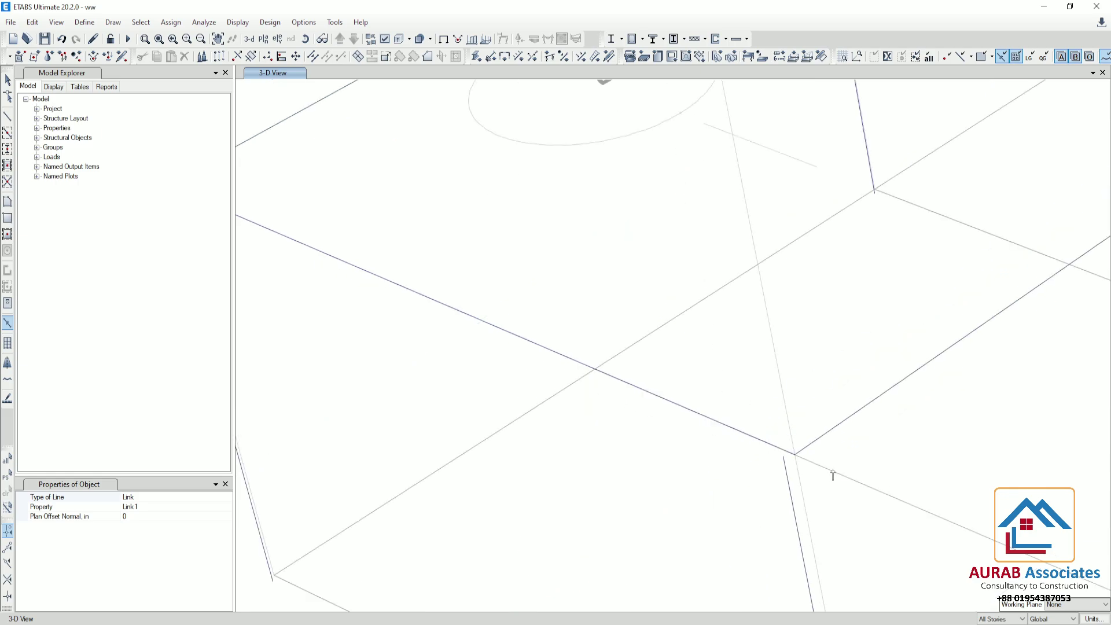
{"action": "scroll", "coordinate": [555, 406], "scroll_direction": "up", "scroll_amount": 2}
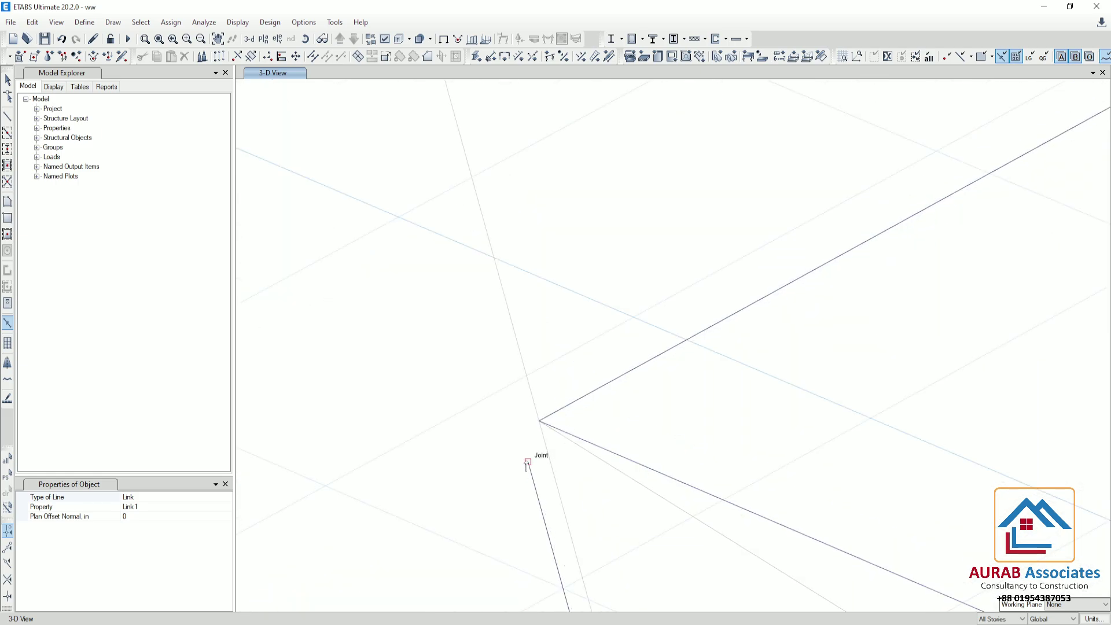
{"action": "left_click", "coordinate": [527, 463]}
{"action": "left_click", "coordinate": [539, 421]}
- Draw Link1 links from the offset columns' top joints to grid points A-2 and A-3 on Story1
{"action": "scroll", "coordinate": [419, 380], "scroll_direction": "down", "scroll_amount": 4}
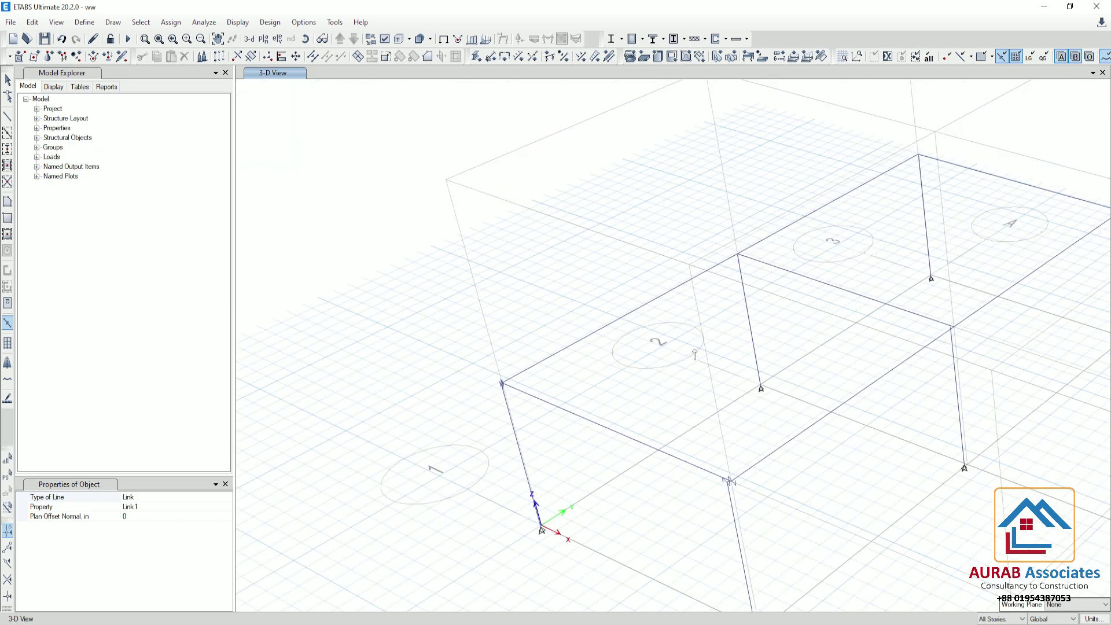
{"action": "scroll", "coordinate": [760, 264], "scroll_direction": "up", "scroll_amount": 5}
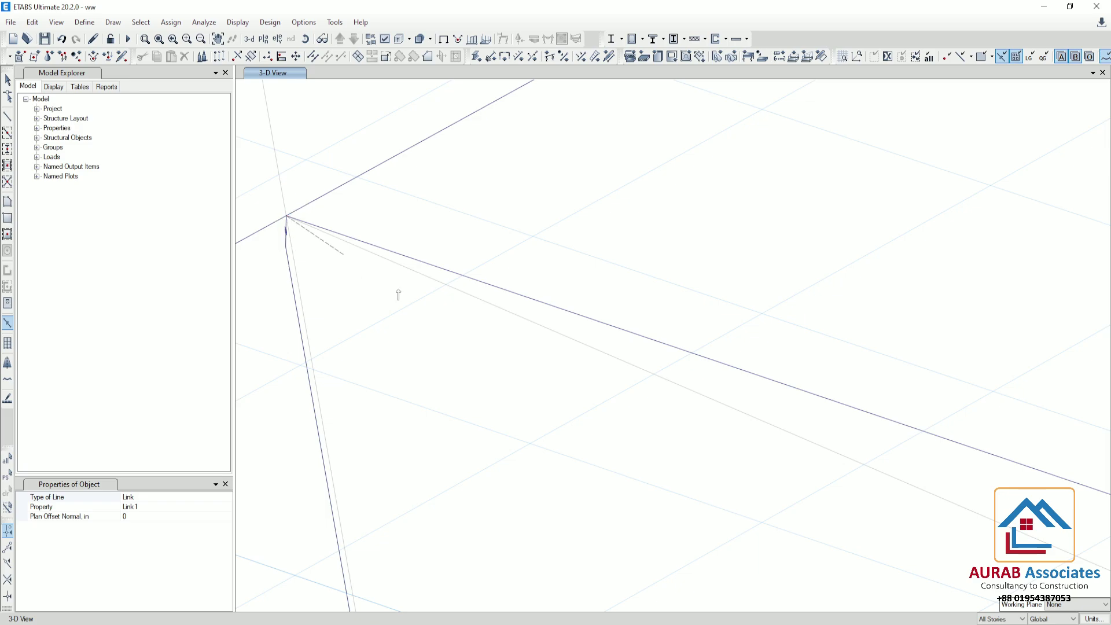
{"action": "scroll", "coordinate": [505, 457], "scroll_direction": "down", "scroll_amount": 2}
{"action": "scroll", "coordinate": [638, 322], "scroll_direction": "down", "scroll_amount": 3}
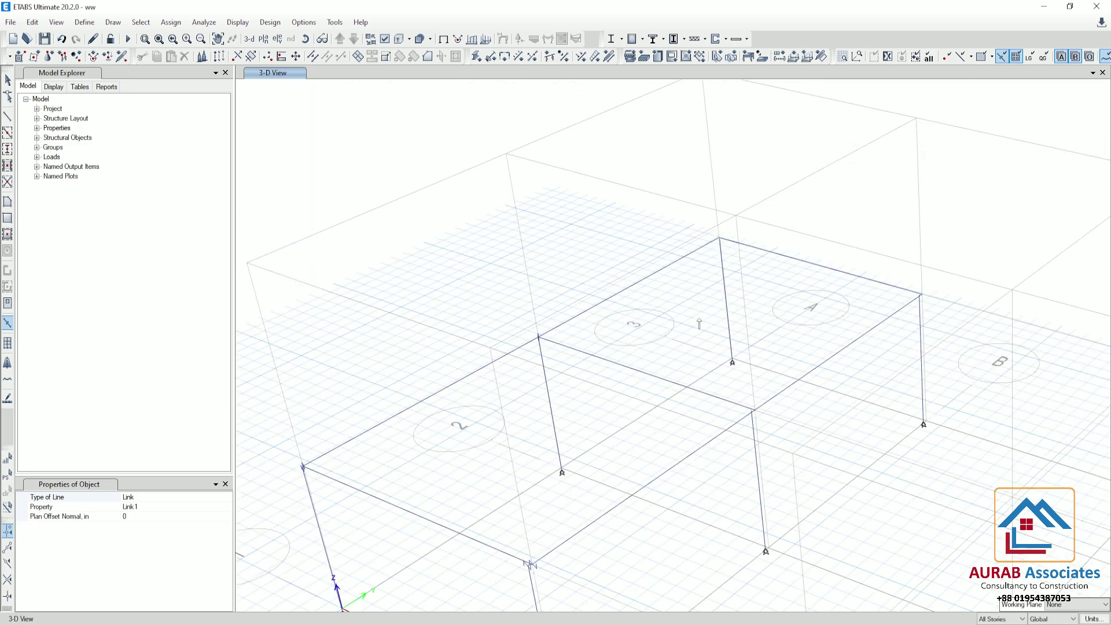
{"action": "scroll", "coordinate": [567, 417], "scroll_direction": "down", "scroll_amount": 2}
{"action": "scroll", "coordinate": [489, 366], "scroll_direction": "up", "scroll_amount": 5}
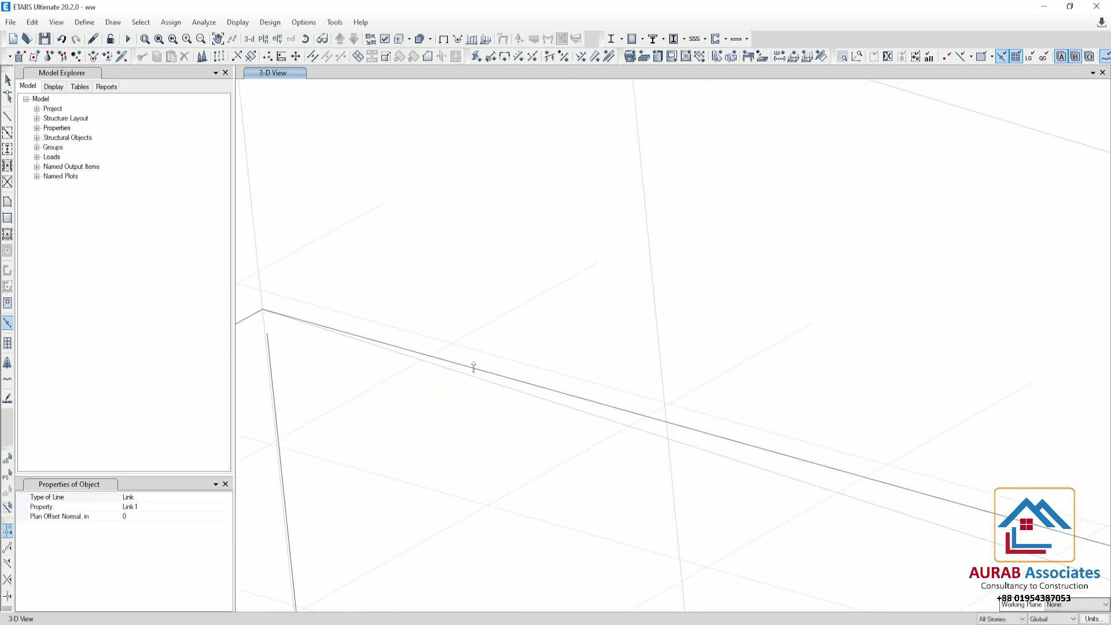
{"action": "scroll", "coordinate": [264, 332], "scroll_direction": "up", "scroll_amount": 3}
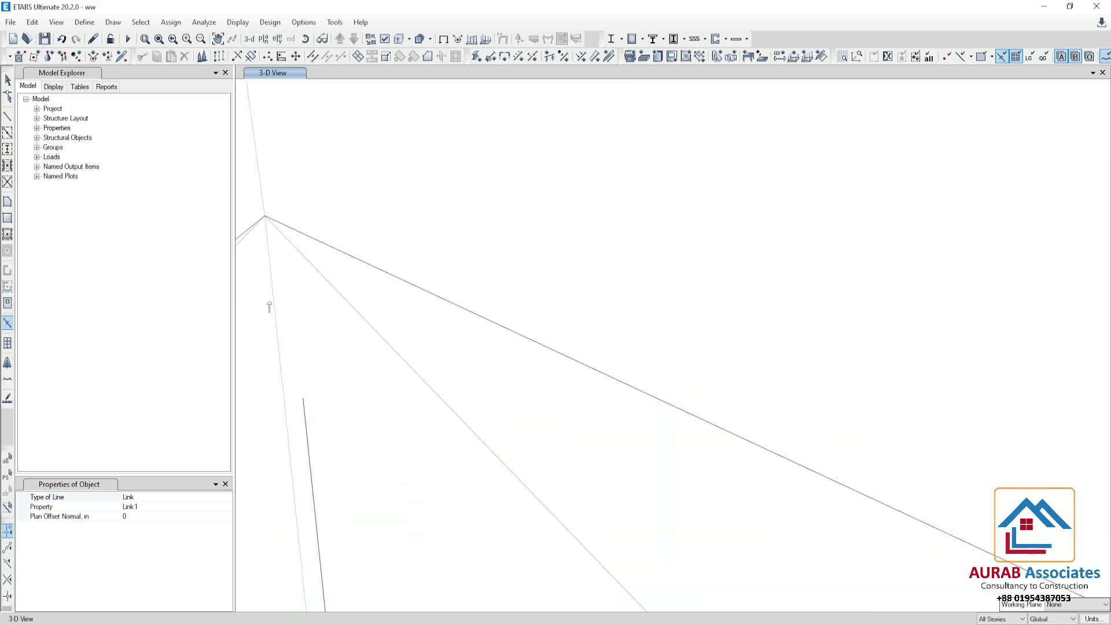
{"action": "left_click", "coordinate": [264, 219]}
- Draw Link1 links from the offset columns' top joints to grid points B-3 and B-2 on Story1
{"action": "scroll", "coordinate": [464, 255], "scroll_direction": "down", "scroll_amount": 4}
{"action": "scroll", "coordinate": [673, 278], "scroll_direction": "up", "scroll_amount": 4}
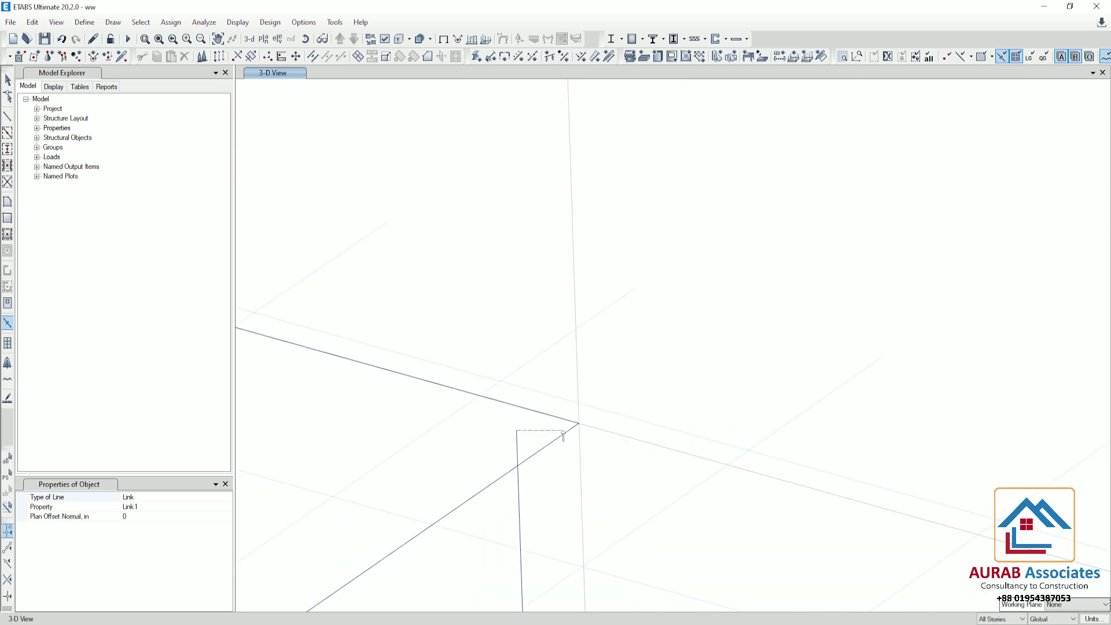
{"action": "left_click", "coordinate": [578, 424]}
{"action": "scroll", "coordinate": [677, 301], "scroll_direction": "down", "scroll_amount": 4}
{"action": "scroll", "coordinate": [629, 306], "scroll_direction": "up", "scroll_amount": 5}
{"action": "scroll", "coordinate": [630, 305], "scroll_direction": "down", "scroll_amount": 4}
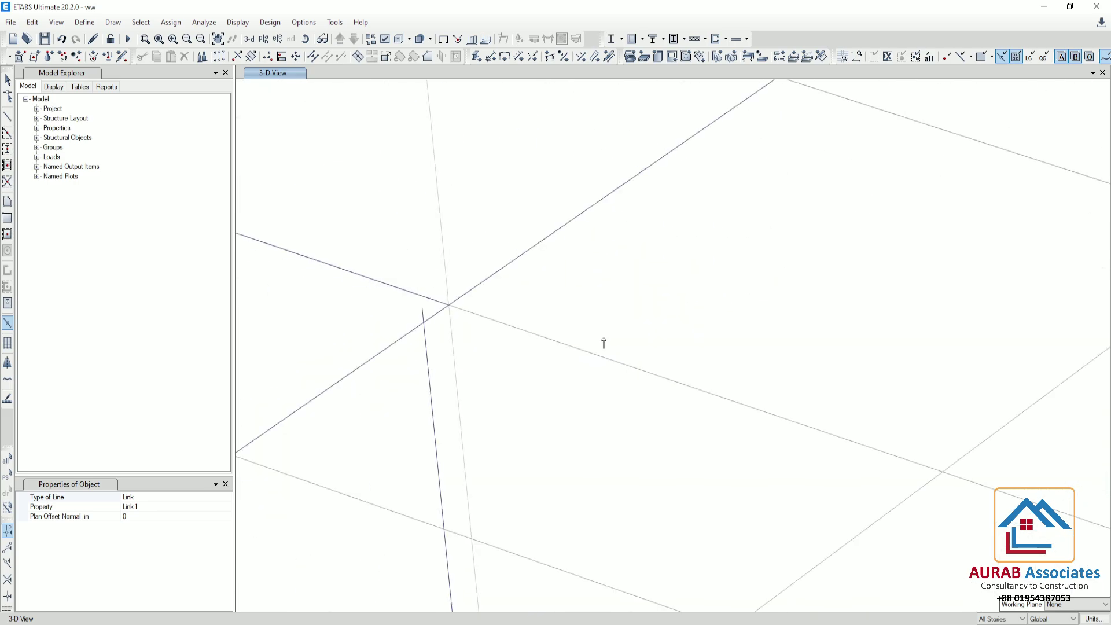
{"action": "scroll", "coordinate": [580, 338], "scroll_direction": "up", "scroll_amount": 3}
{"action": "scroll", "coordinate": [549, 325], "scroll_direction": "up", "scroll_amount": 3}
{"action": "left_click", "coordinate": [623, 336]}
{"action": "key", "text": "Escape"}
- Restore the visibility of all objects in the 3-D view
{"action": "scroll", "coordinate": [689, 297], "scroll_direction": "down", "scroll_amount": 3}
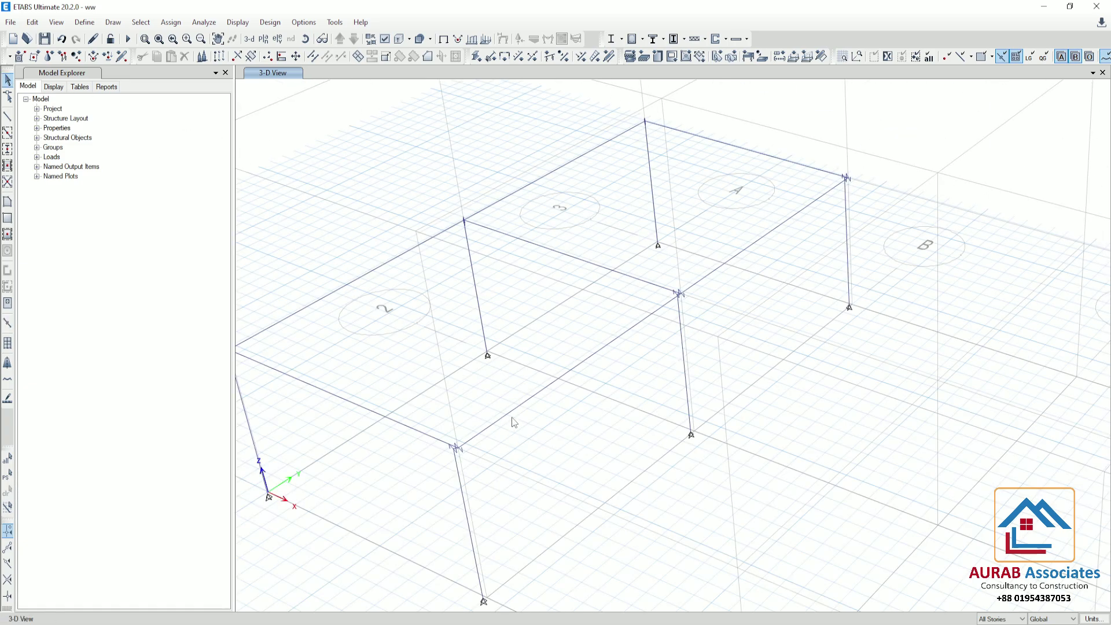
{"action": "scroll", "coordinate": [512, 423], "scroll_direction": "down", "scroll_amount": 4}
{"action": "scroll", "coordinate": [772, 297], "scroll_direction": "up", "scroll_amount": 4}
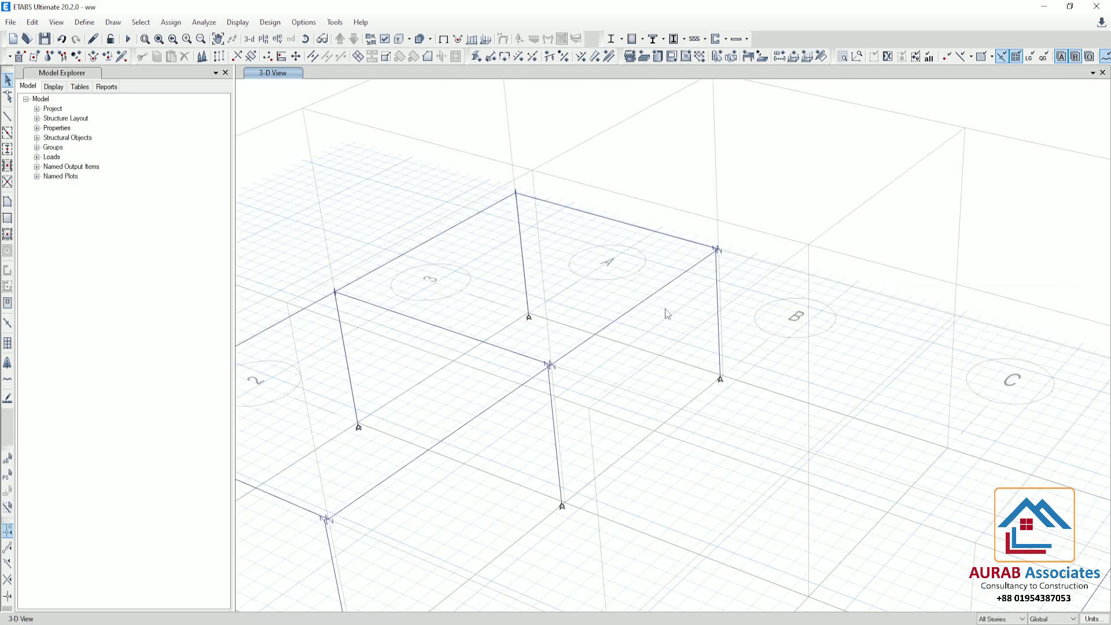
{"action": "scroll", "coordinate": [645, 305], "scroll_direction": "down", "scroll_amount": 3}
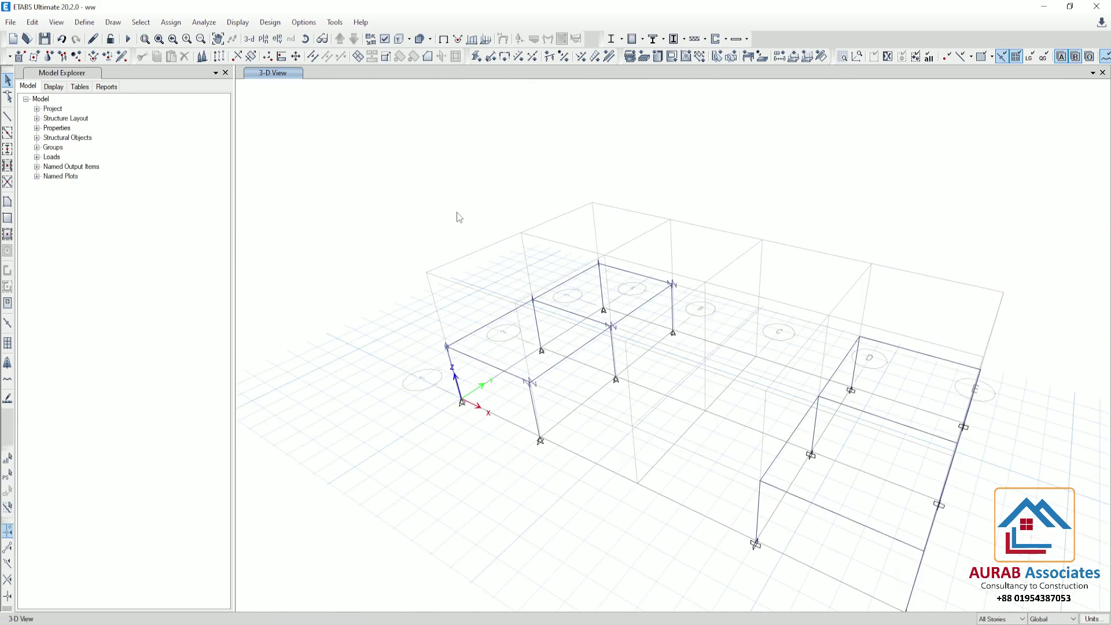
{"action": "right_click", "coordinate": [391, 167]}
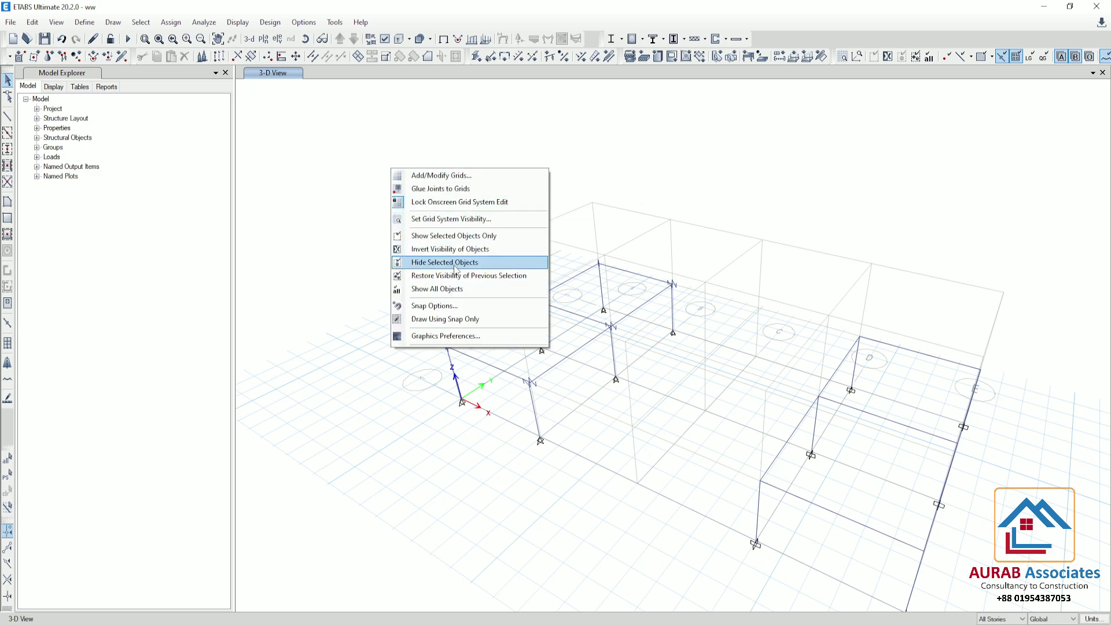
{"action": "left_click", "coordinate": [463, 289]}
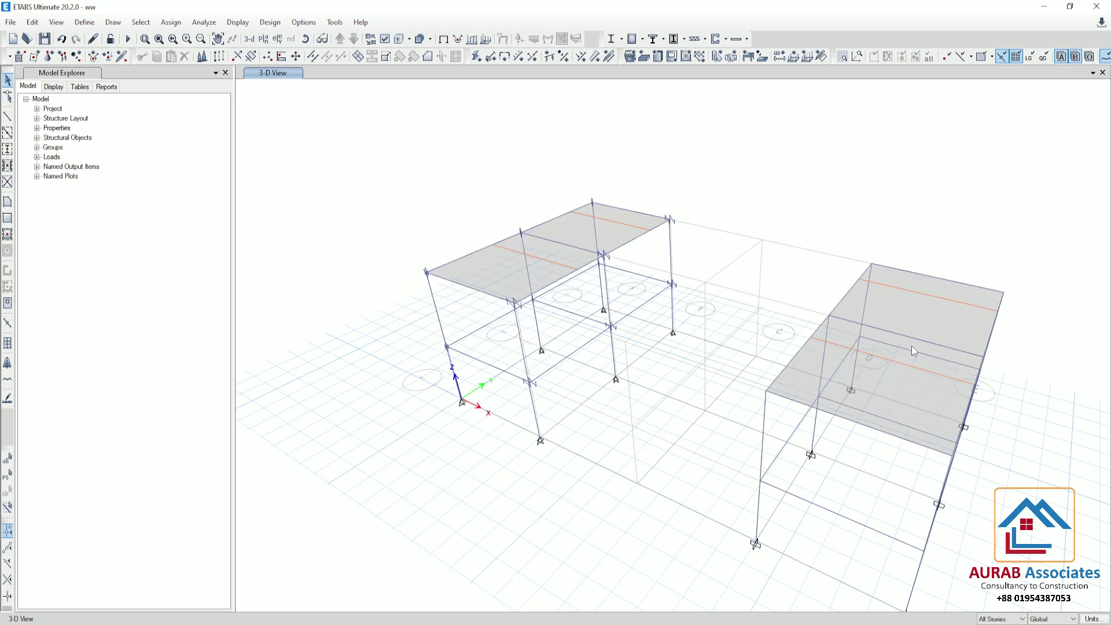
- Save the model and review the list of defined load combinations
{"action": "middle_click_drag", "start_coordinate": [832, 477], "coordinate": [804, 439]}
{"action": "middle_click_drag", "start_coordinate": [746, 541], "coordinate": [352, 360], "text": "shift"}
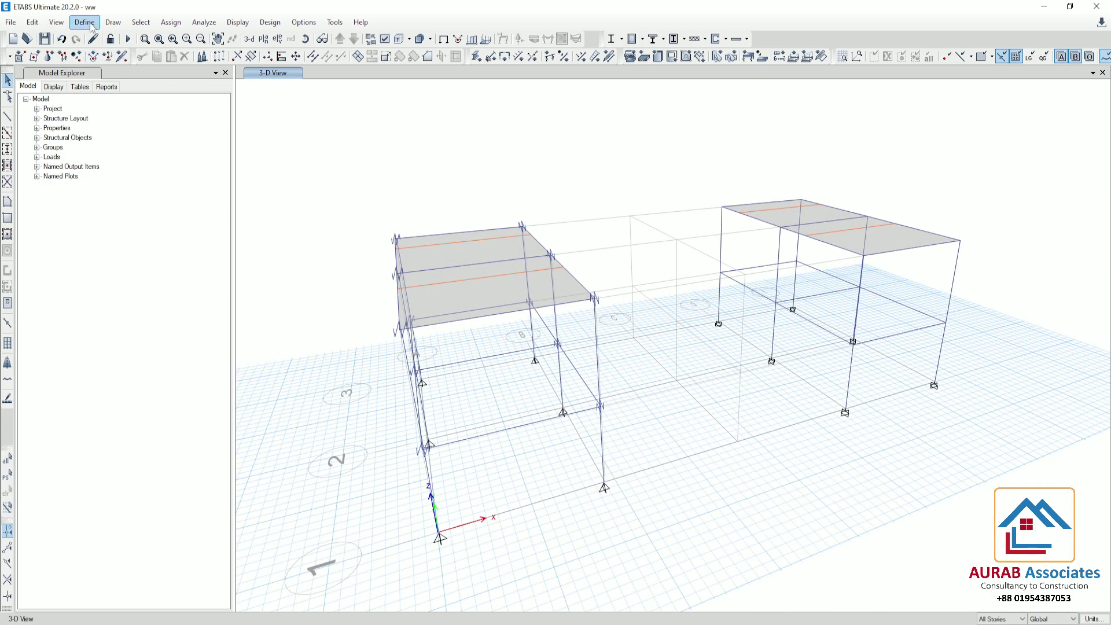
{"action": "left_click", "coordinate": [44, 38]}
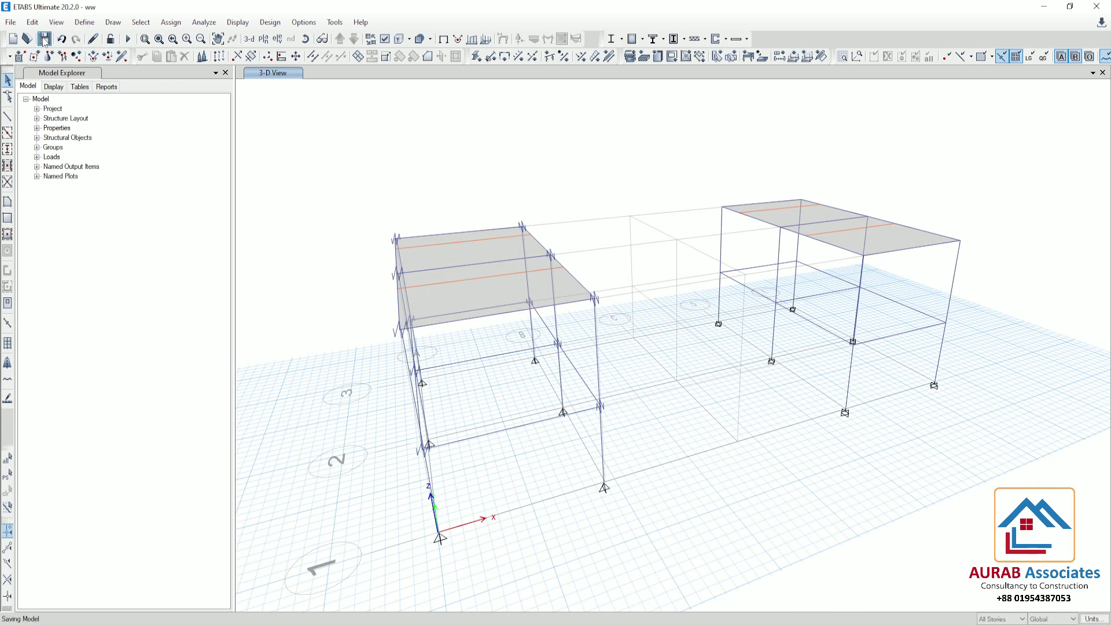
{"action": "left_click", "coordinate": [85, 23]}
{"action": "left_click", "coordinate": [165, 324]}
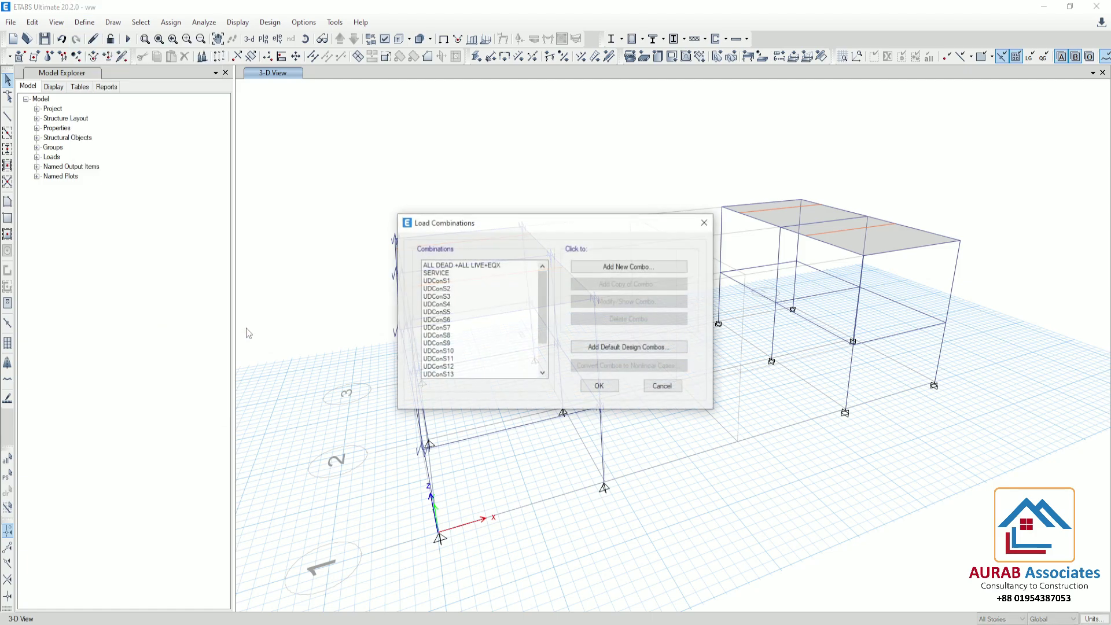
{"action": "scroll", "coordinate": [452, 315], "scroll_direction": "down", "scroll_amount": 2}
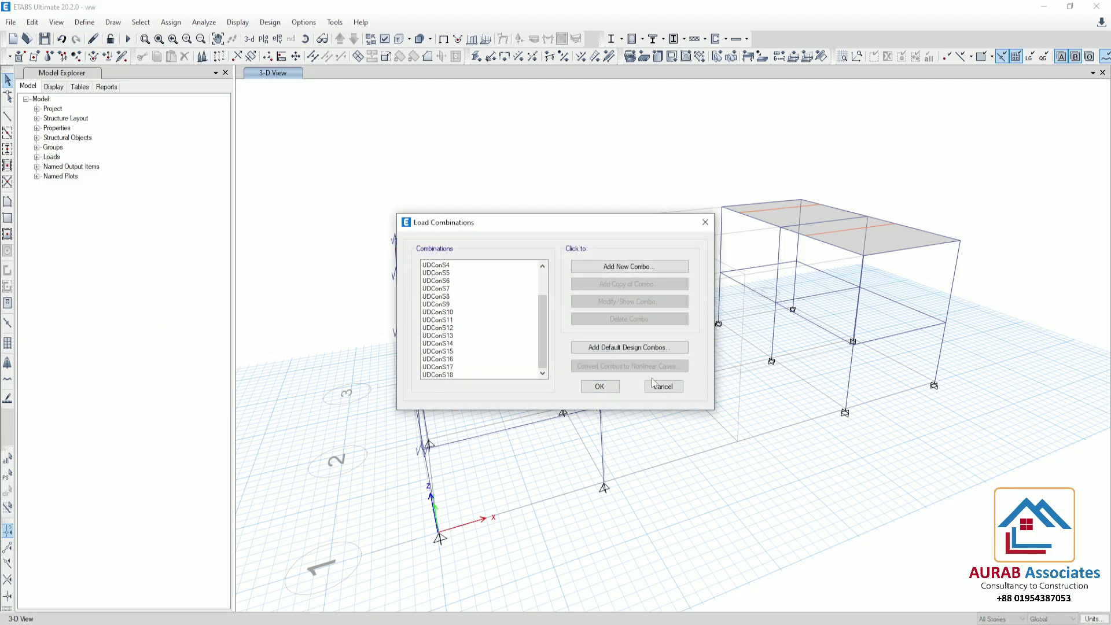
{"action": "left_click", "coordinate": [606, 389]}
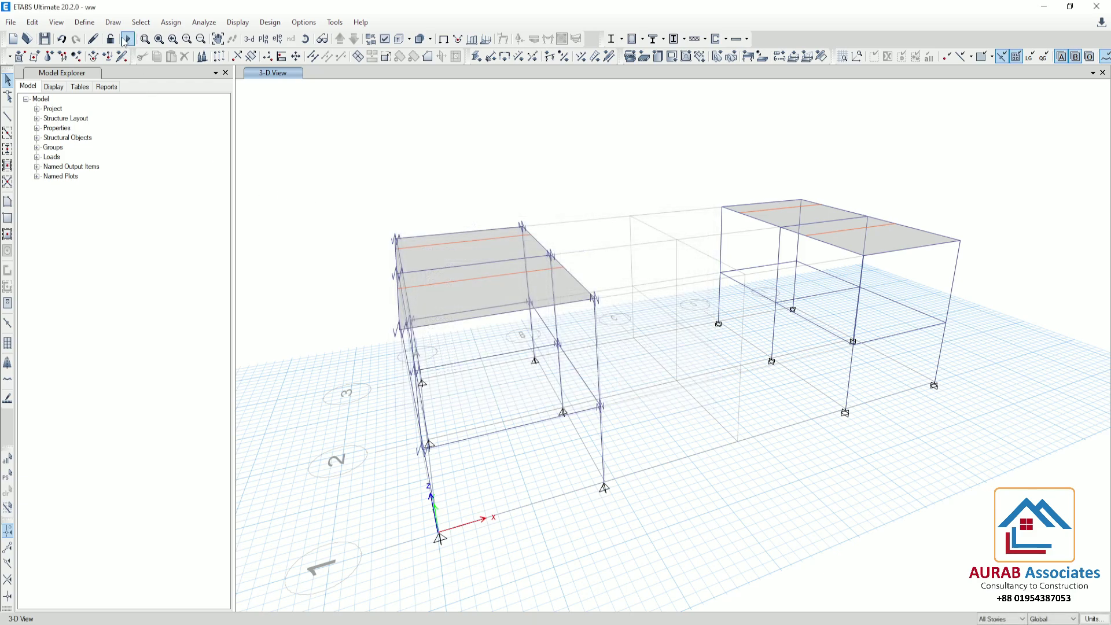
- Run the analysis and unlock the model again, deleting the analysis results
{"action": "left_click", "coordinate": [125, 41]}
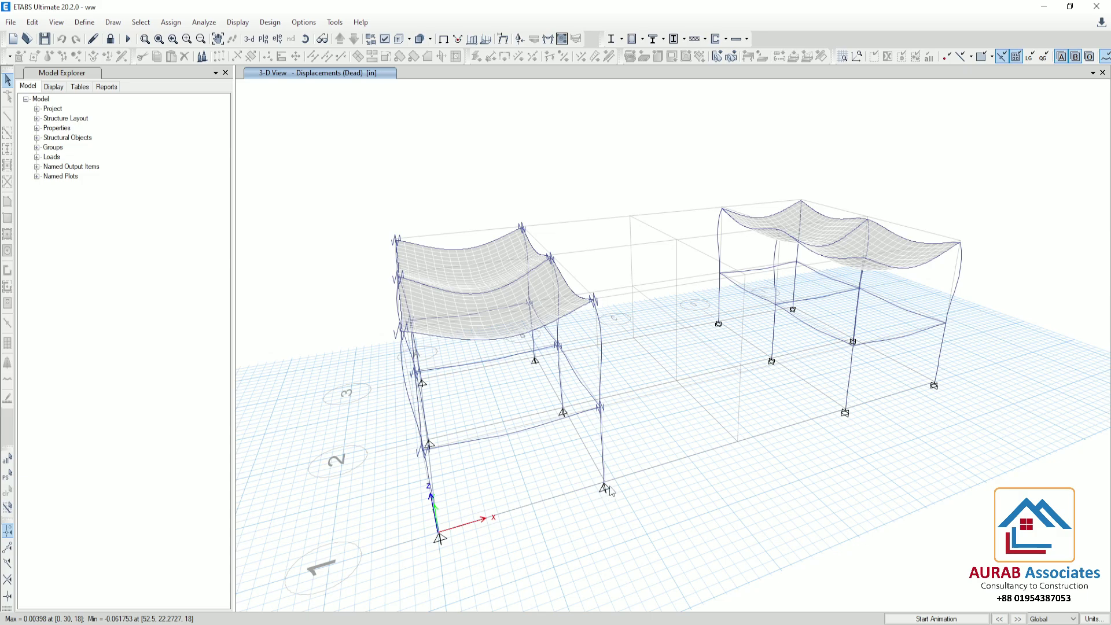
{"action": "left_click", "coordinate": [110, 39]}
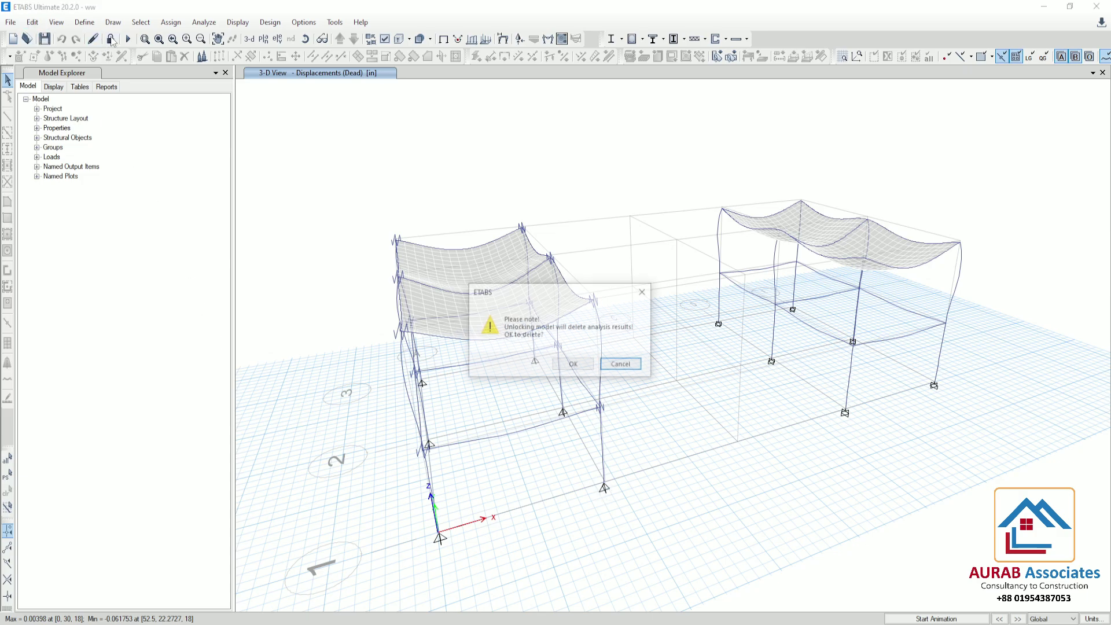
{"action": "left_click", "coordinate": [574, 365]}
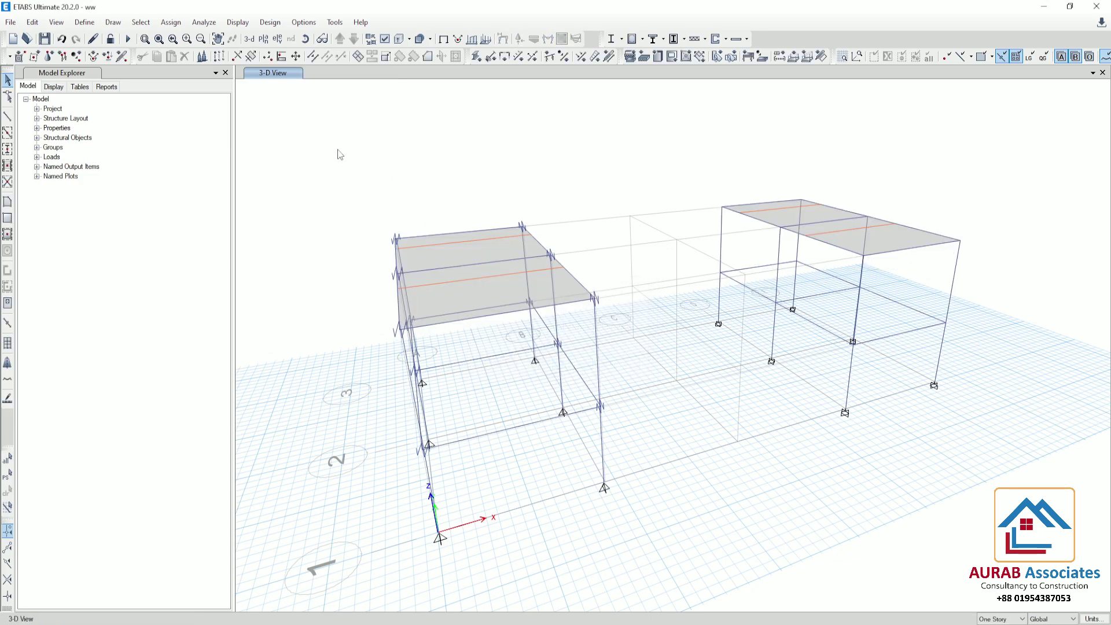
- Switch to the plan view of the Base level
{"action": "left_click", "coordinate": [263, 39]}
{"action": "left_click", "coordinate": [489, 296]}
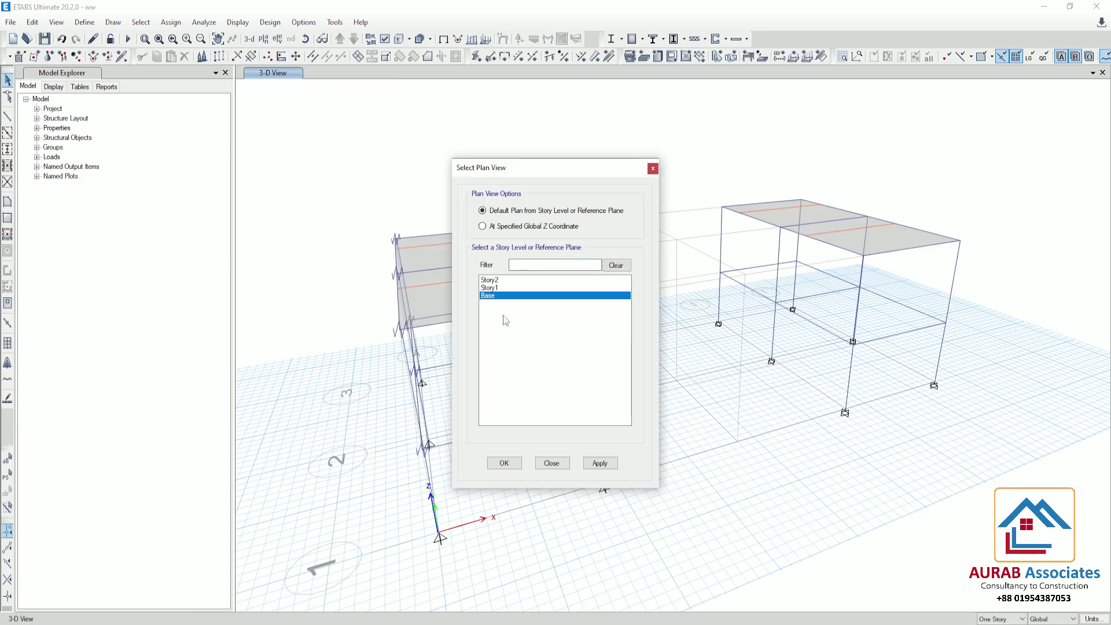
{"action": "left_click", "coordinate": [600, 463]}
{"action": "left_click", "coordinate": [517, 465]}
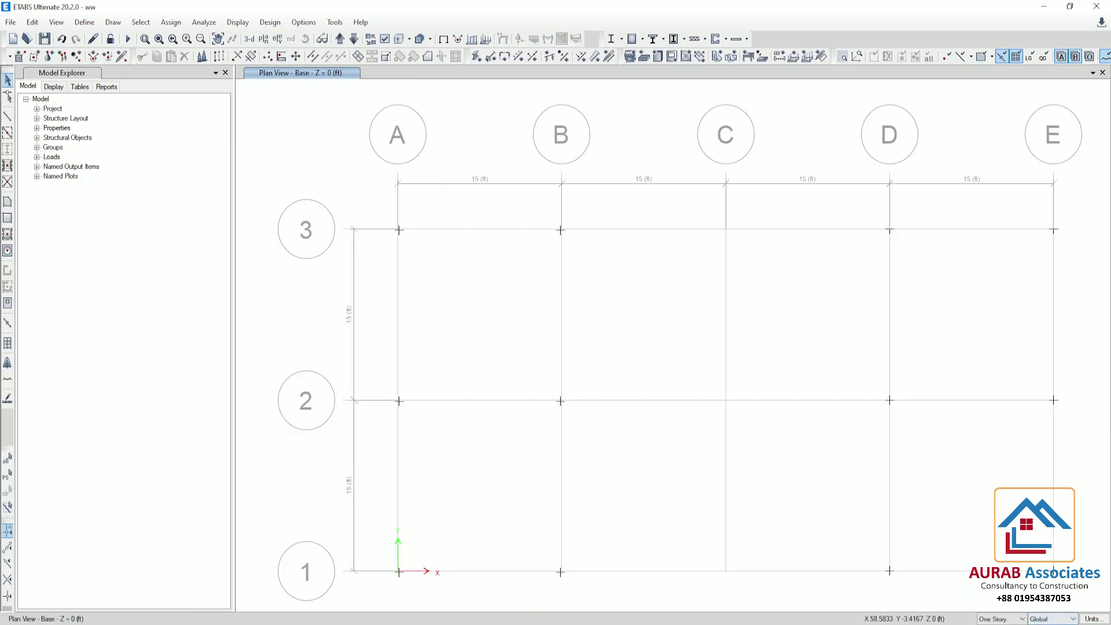
- Assign fixed restraints to all joints at the Base level, restraining every translation and rotation
{"action": "scroll", "coordinate": [631, 394], "scroll_direction": "down", "scroll_amount": 3}
{"action": "left_click_drag", "start_coordinate": [431, 266], "coordinate": [965, 562]}
{"action": "left_click_drag", "start_coordinate": [463, 239], "coordinate": [962, 569]}
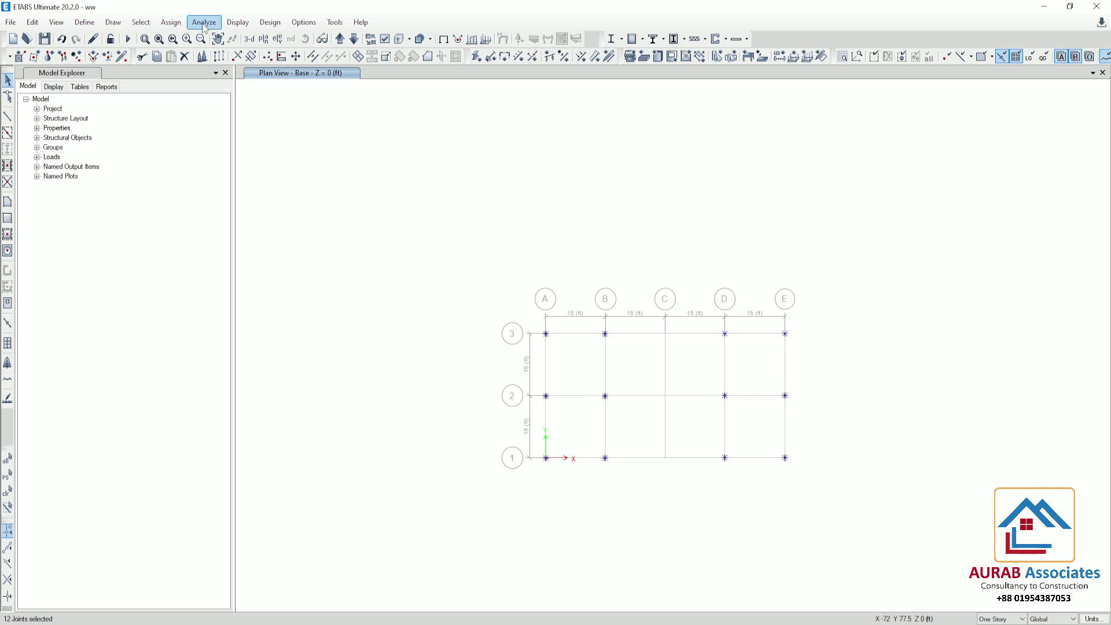
{"action": "left_click", "coordinate": [171, 22]}
{"action": "mouse_move", "coordinate": [244, 37]}
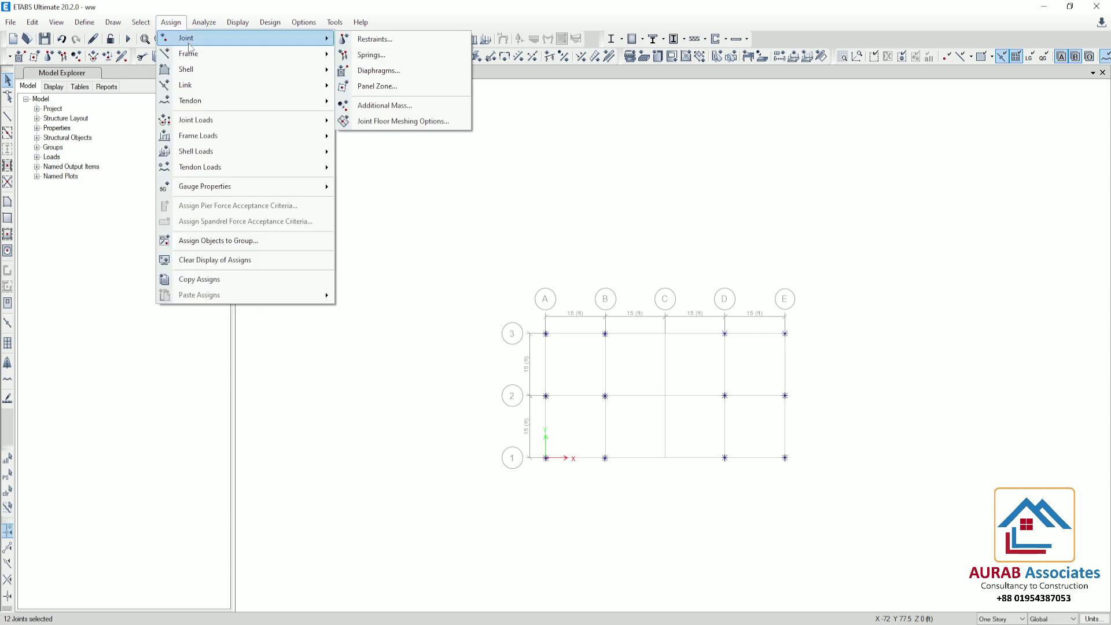
{"action": "left_click", "coordinate": [370, 38]}
{"action": "left_click", "coordinate": [515, 358]}
{"action": "left_click", "coordinate": [604, 389]}
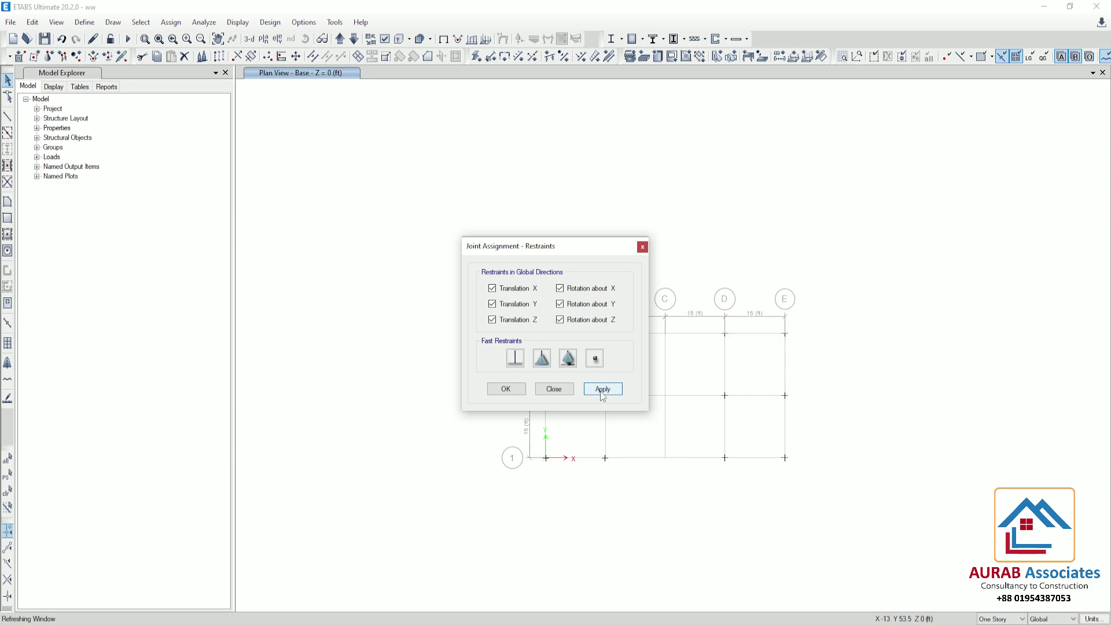
{"action": "left_click", "coordinate": [506, 389]}
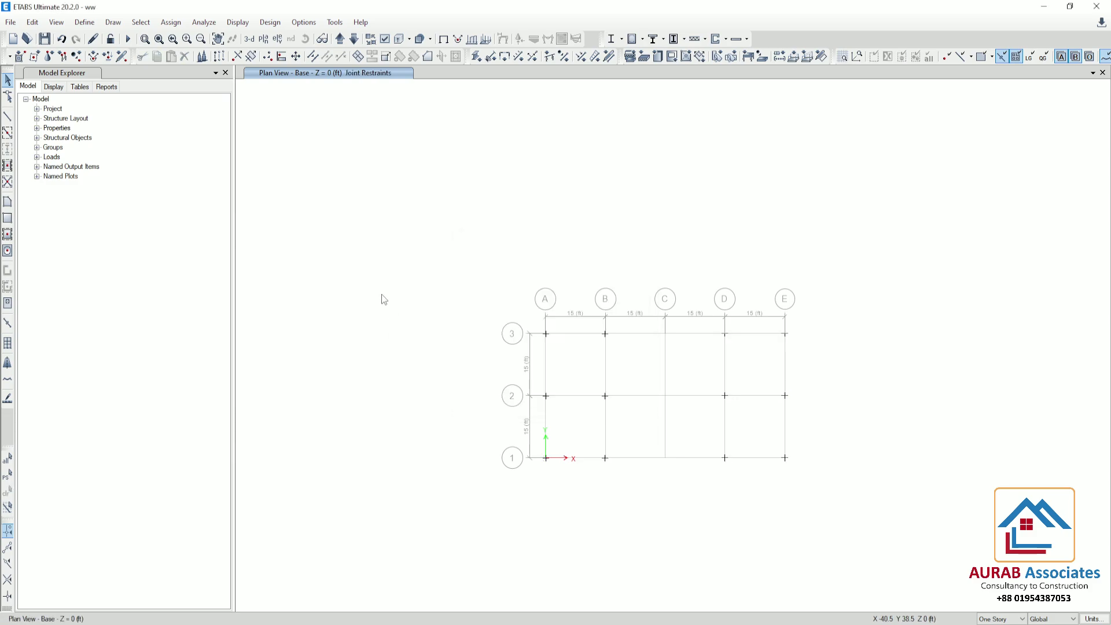
- Return to the 3-D view and run the analysis
{"action": "left_click", "coordinate": [249, 39]}
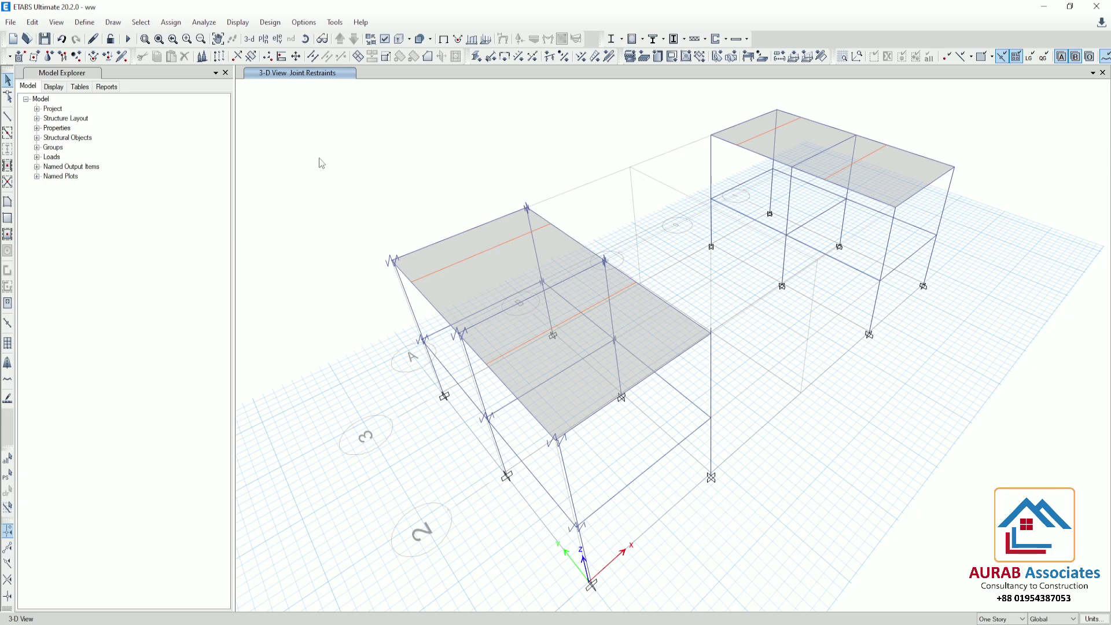
{"action": "left_click", "coordinate": [129, 39]}
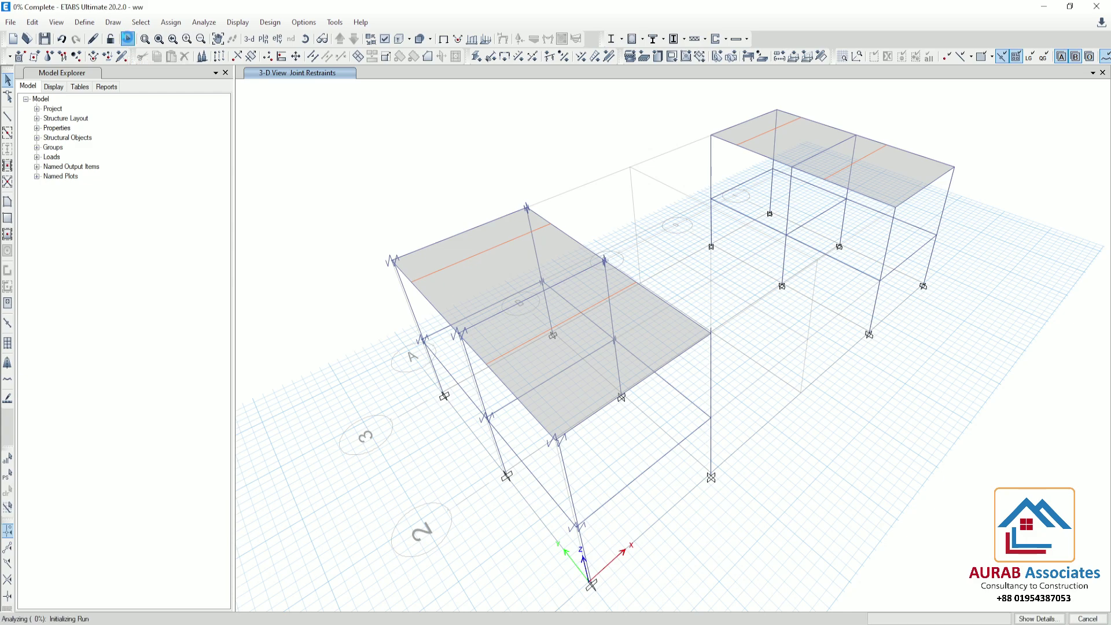
{"action": "left_click", "coordinate": [129, 39]}
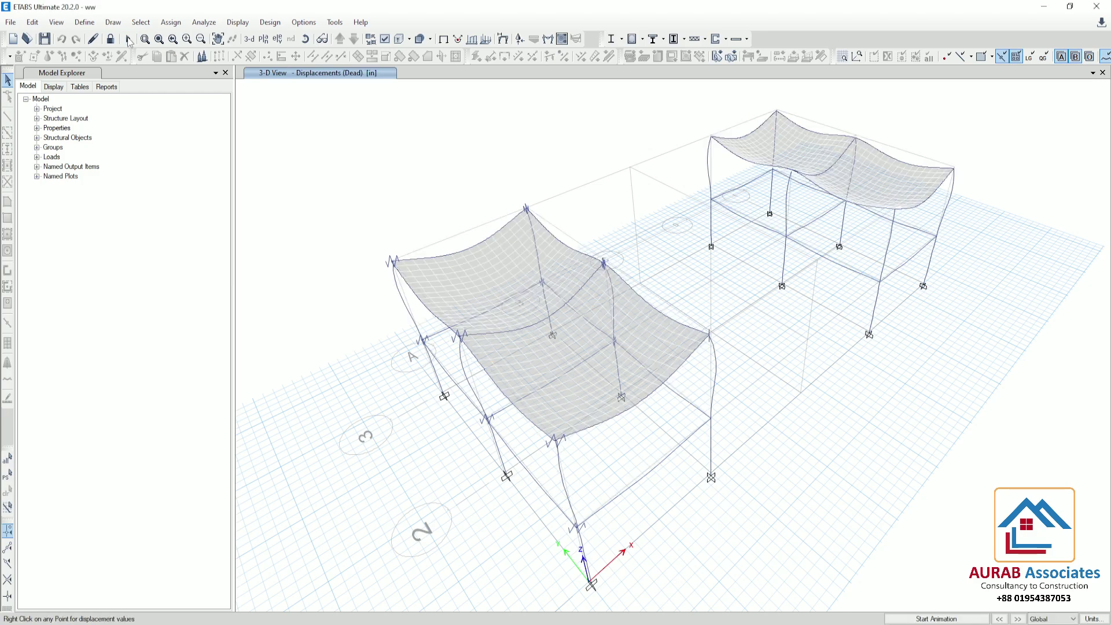
- Review the design load combinations selected for concrete frame design and accept them
{"action": "left_click", "coordinate": [269, 22]}
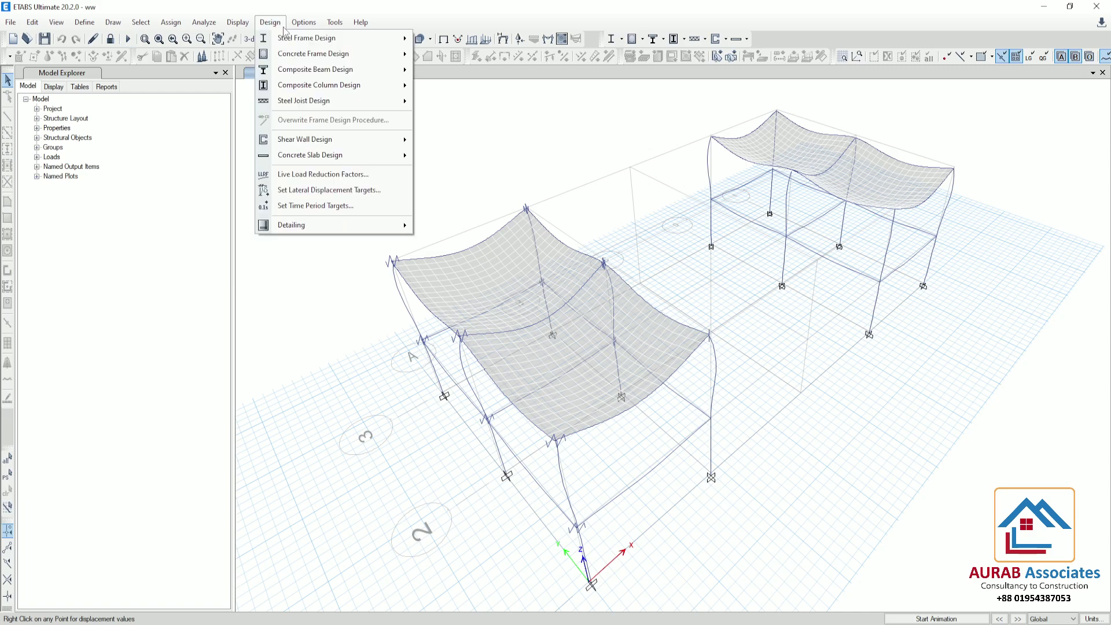
{"action": "mouse_move", "coordinate": [310, 59]}
{"action": "left_click", "coordinate": [485, 110]}
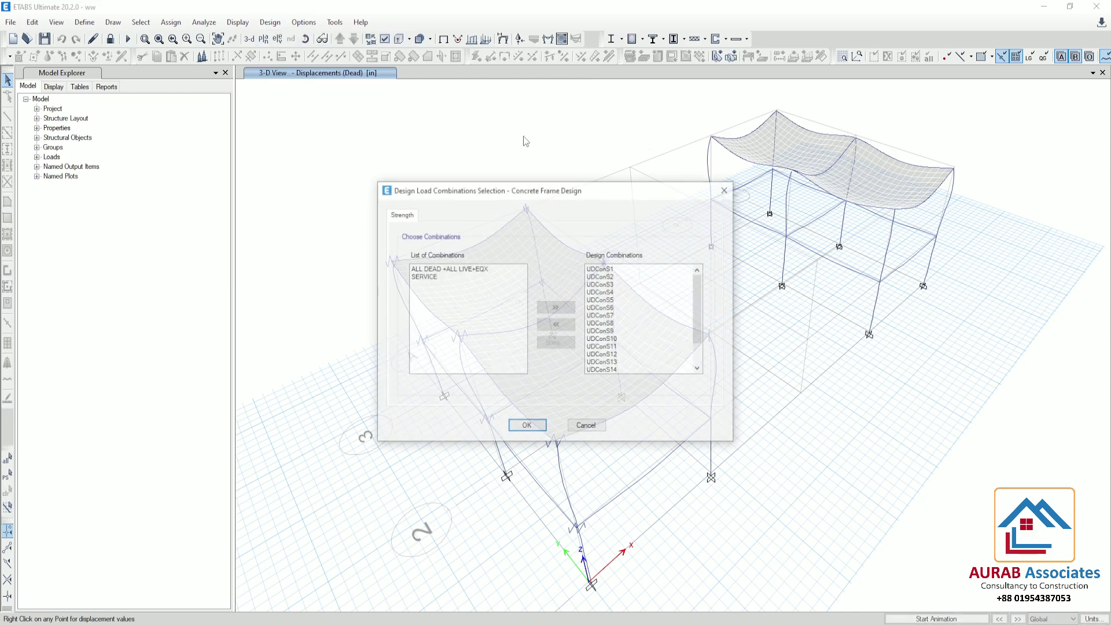
{"action": "scroll", "coordinate": [631, 318], "scroll_direction": "up", "scroll_amount": 2}
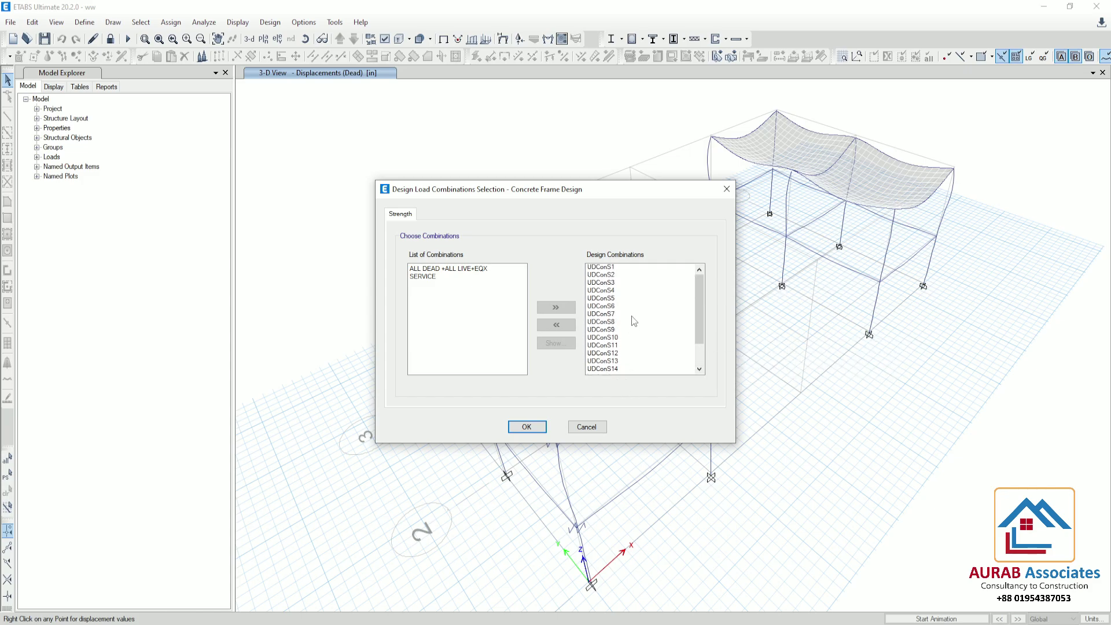
{"action": "left_click", "coordinate": [544, 429]}
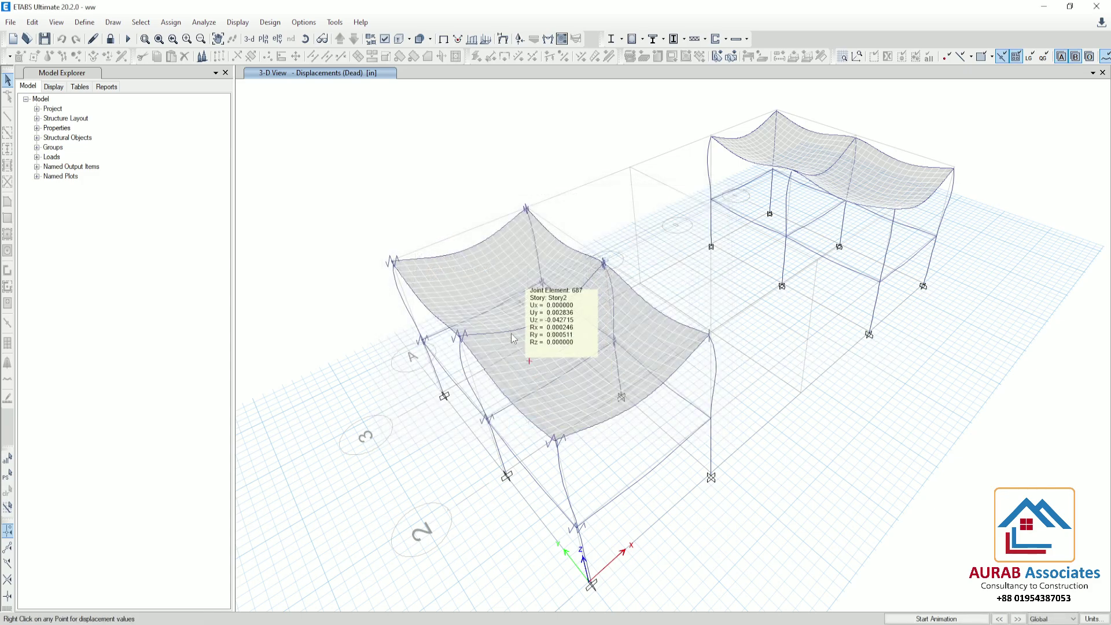
- Run the concrete frame design check and switch the display units to Metric SI Defaults
{"action": "left_click", "coordinate": [267, 23]}
{"action": "mouse_move", "coordinate": [292, 54]}
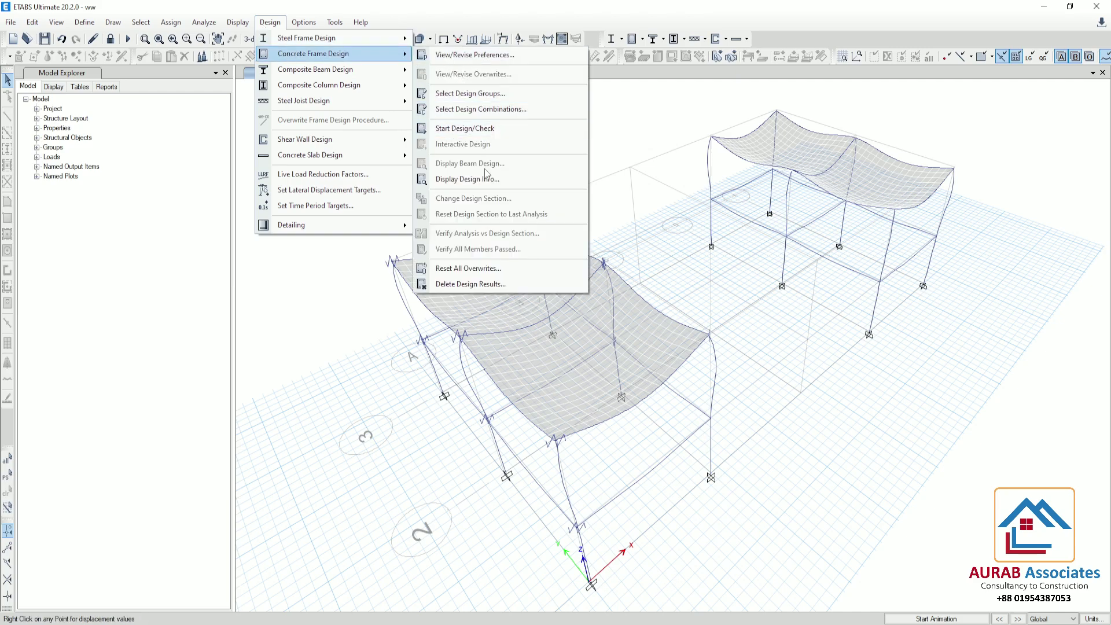
{"action": "left_click", "coordinate": [488, 132]}
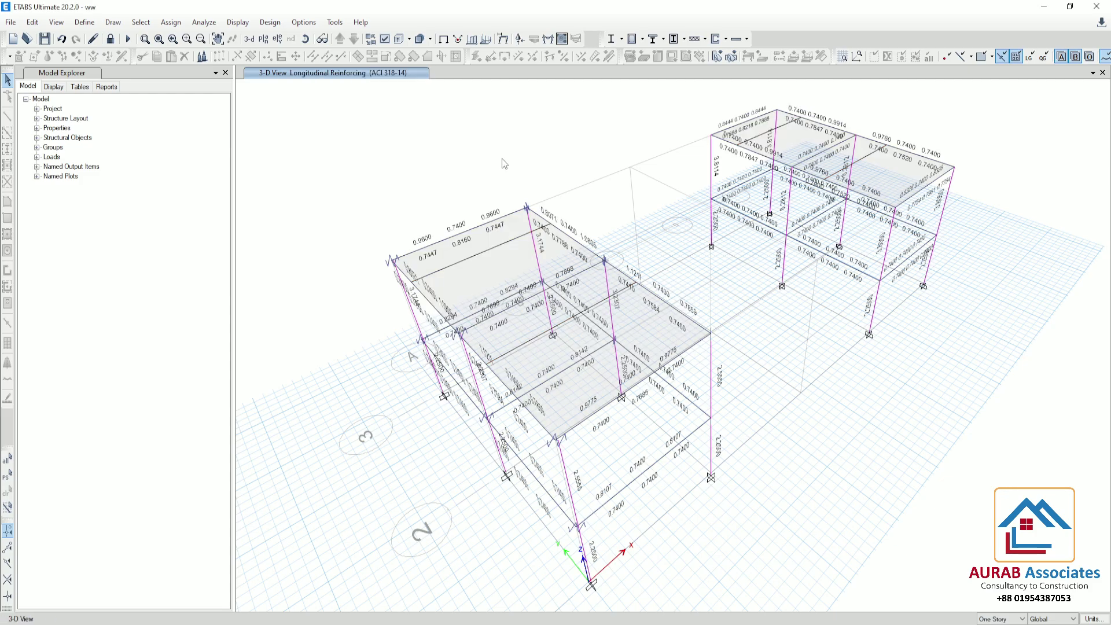
{"action": "left_click", "coordinate": [1093, 619]}
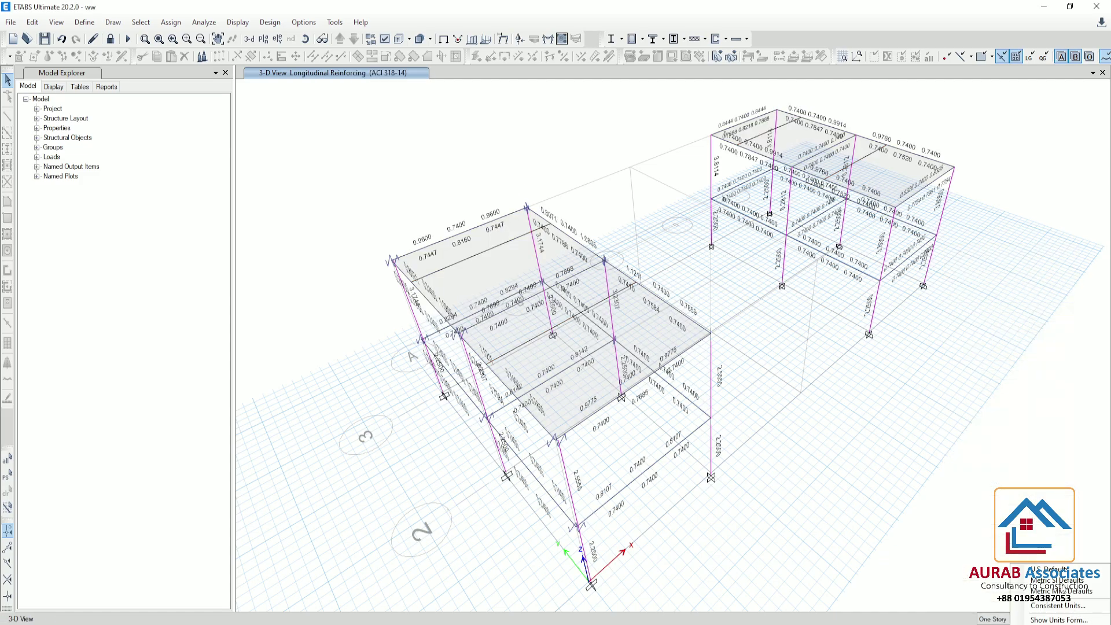
{"action": "left_click", "coordinate": [1059, 580]}
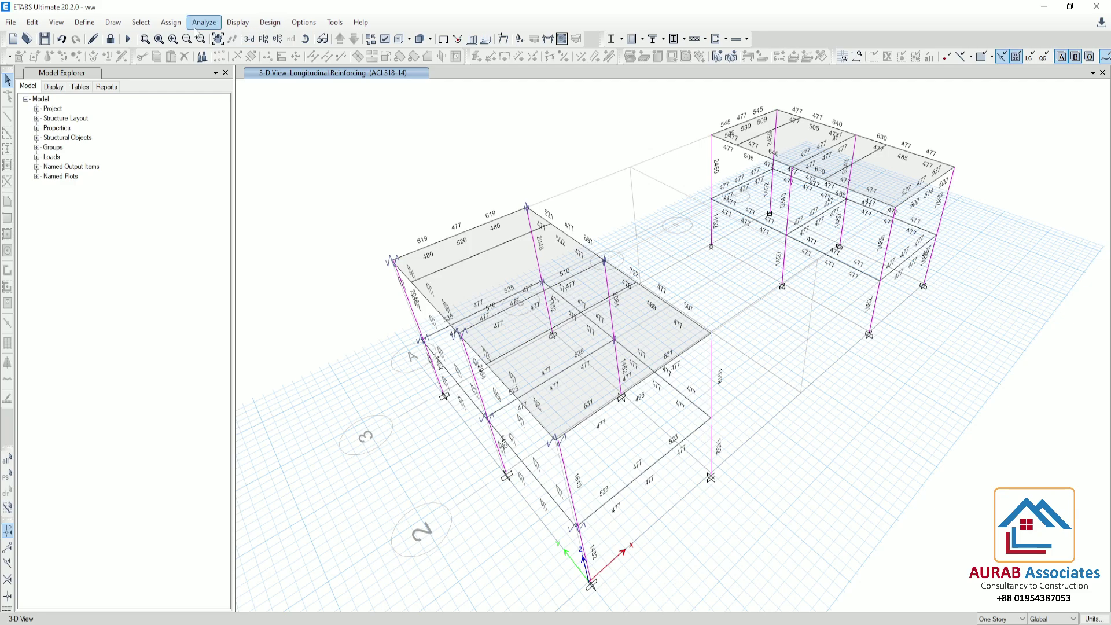
- Select all columns by object type and show only the selected objects in the 3-D view
{"action": "left_click", "coordinate": [141, 22]}
{"action": "mouse_move", "coordinate": [155, 39]}
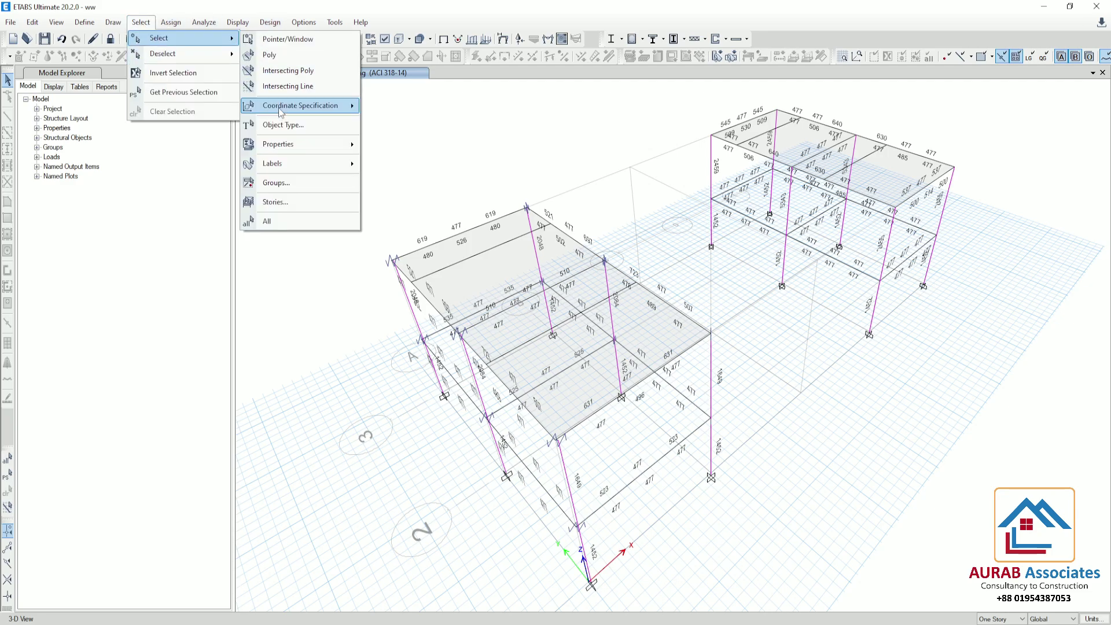
{"action": "left_click", "coordinate": [298, 126]}
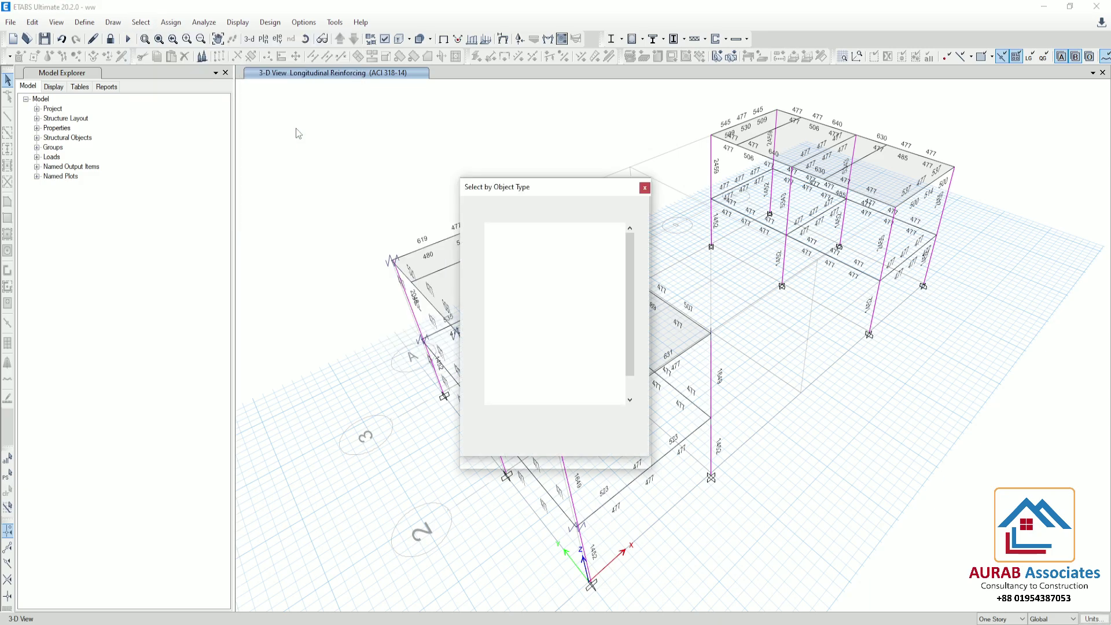
{"action": "left_click", "coordinate": [502, 235]}
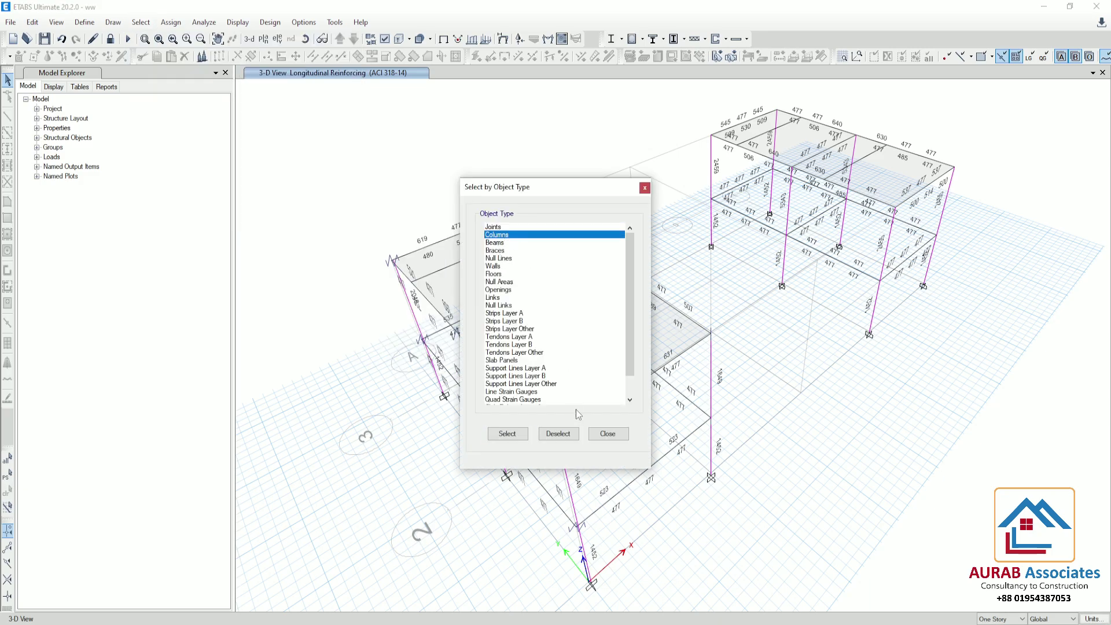
{"action": "left_click", "coordinate": [507, 433]}
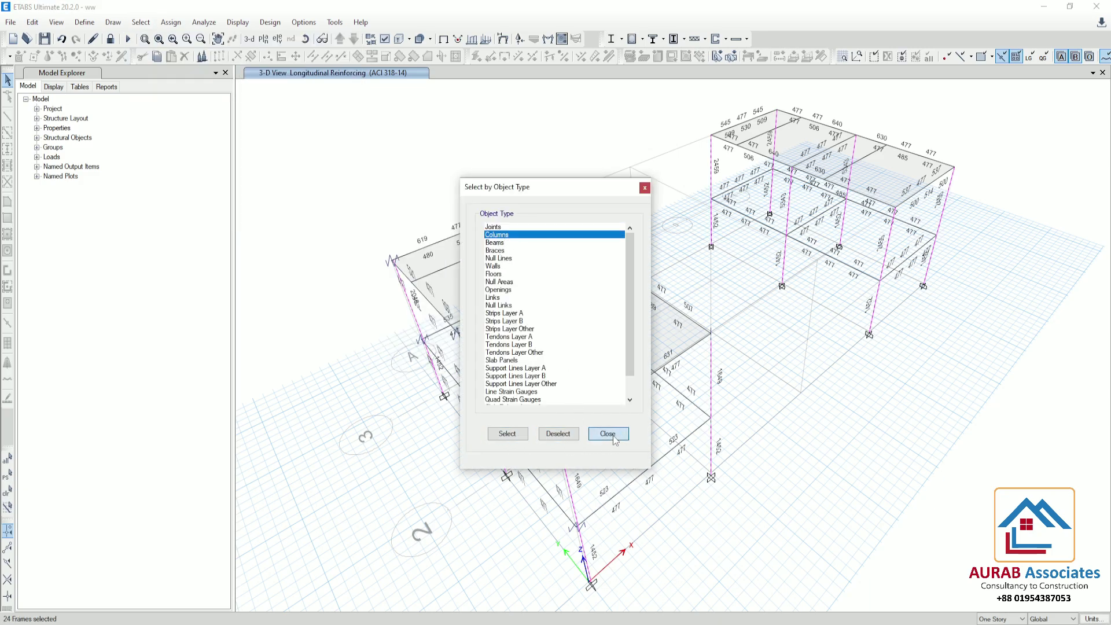
{"action": "left_click", "coordinate": [608, 433]}
{"action": "right_click", "coordinate": [366, 176]}
{"action": "left_click", "coordinate": [425, 242]}
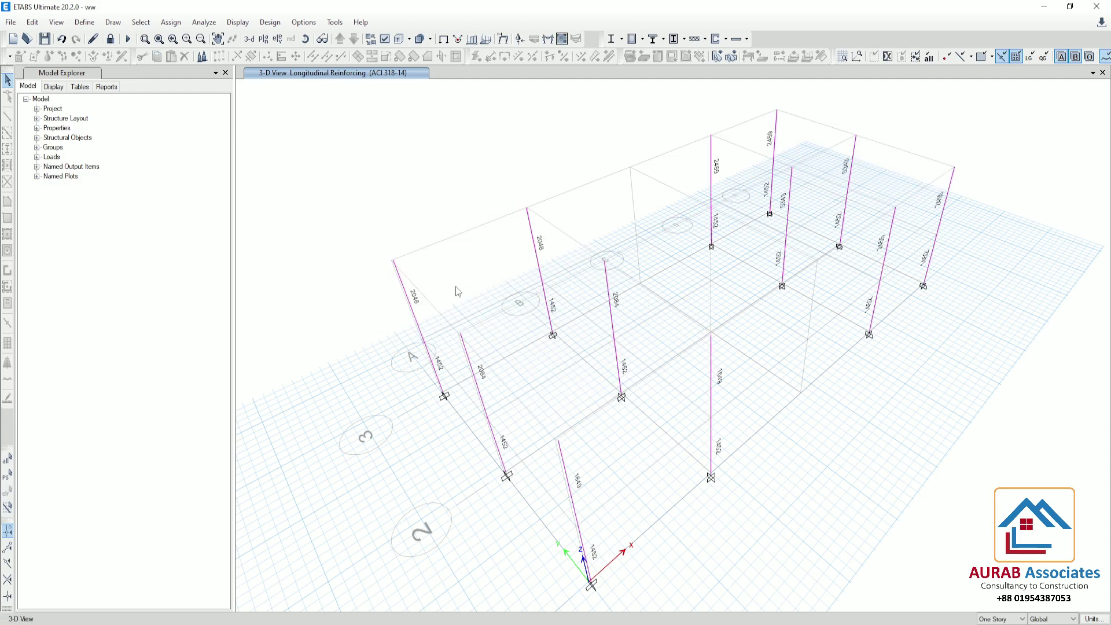
- Compare the longitudinal reinforcement of the eccentric columns on grids A and B with that of the columns on grids D and E
{"action": "left_click", "coordinate": [411, 302]}
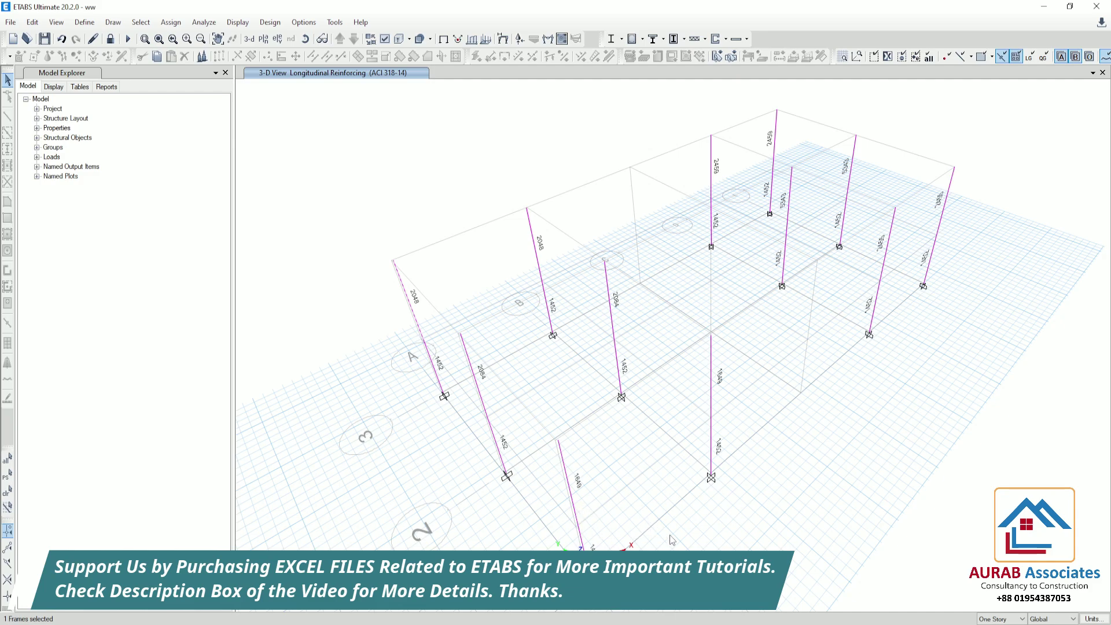
{"action": "middle_click_drag", "start_coordinate": [669, 540], "coordinate": [609, 526], "text": "shift"}
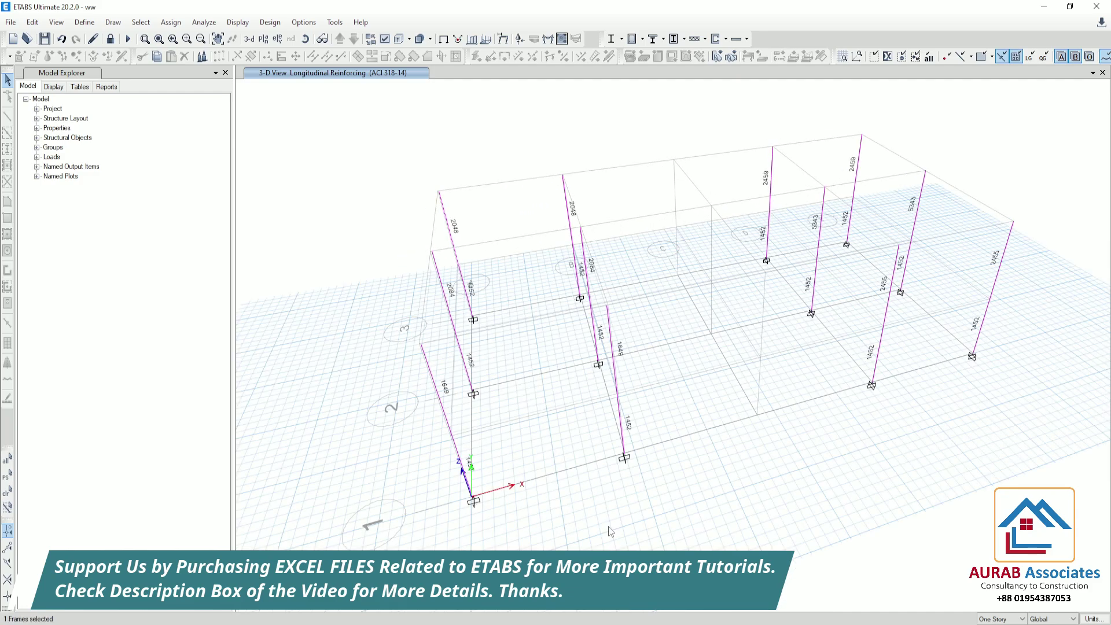
{"action": "middle_click_drag", "start_coordinate": [783, 480], "coordinate": [740, 484]}
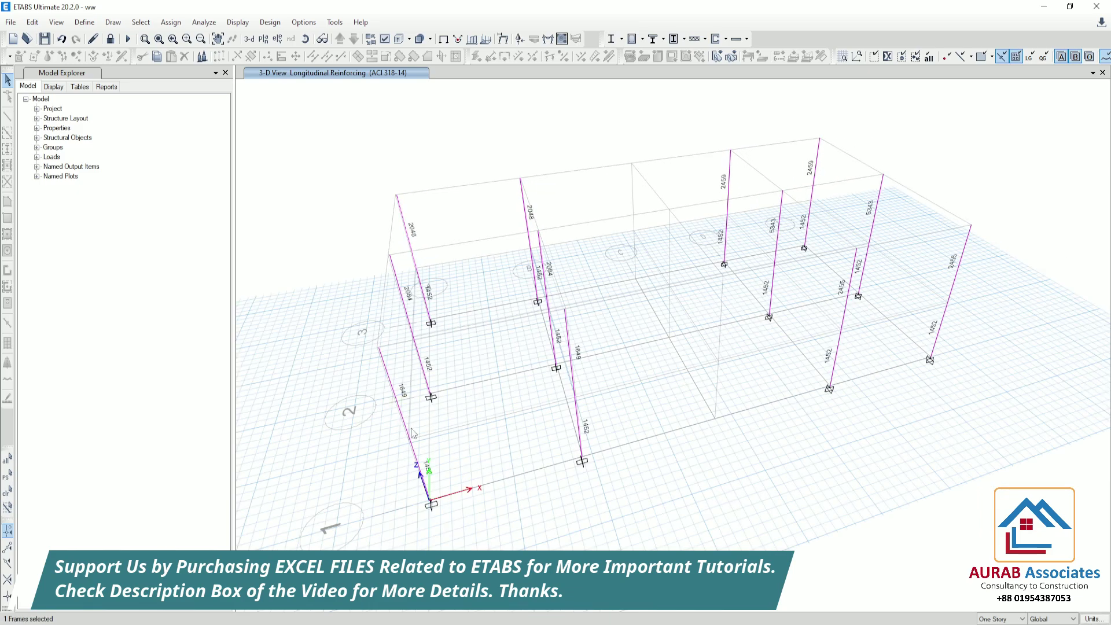
{"action": "mouse_move", "coordinate": [956, 268]}
{"action": "scroll", "coordinate": [880, 202], "scroll_direction": "up", "scroll_amount": 3}
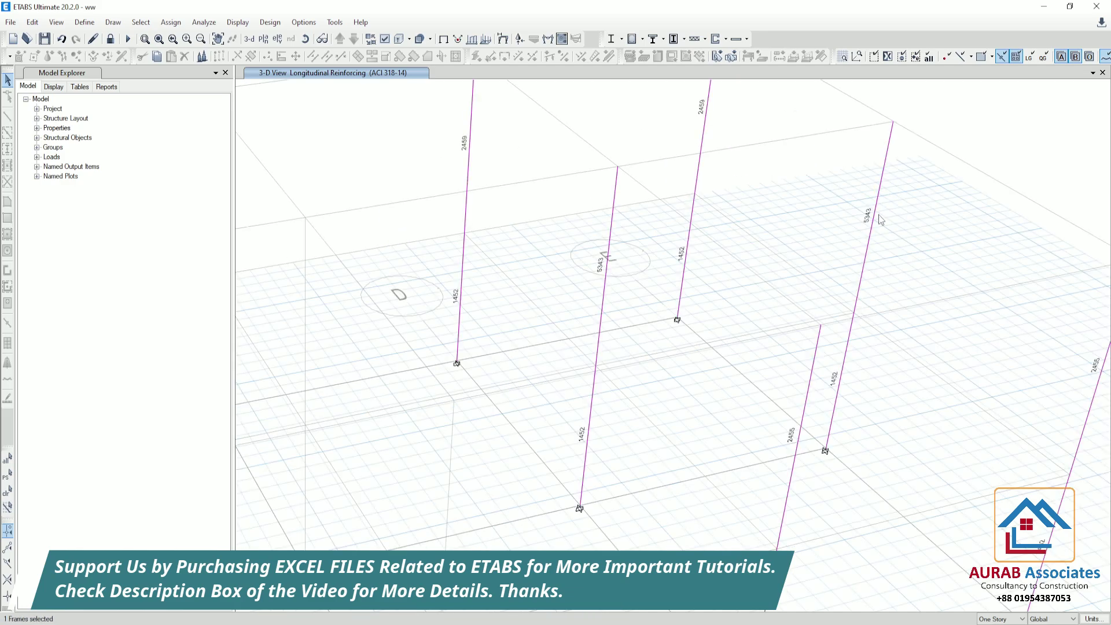
{"action": "mouse_move", "coordinate": [876, 222]}
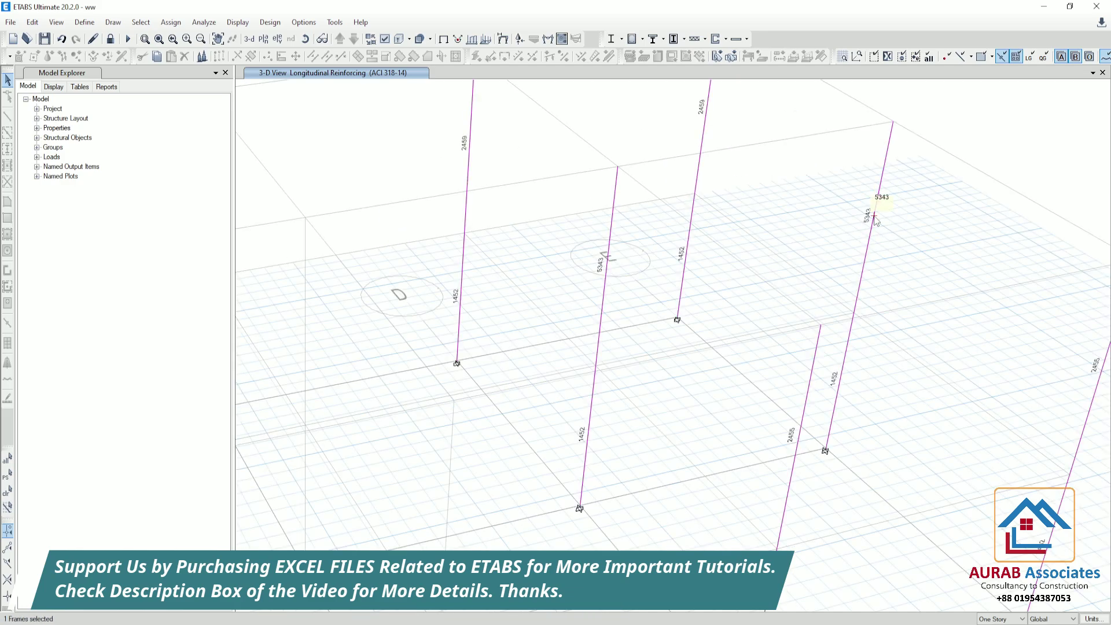
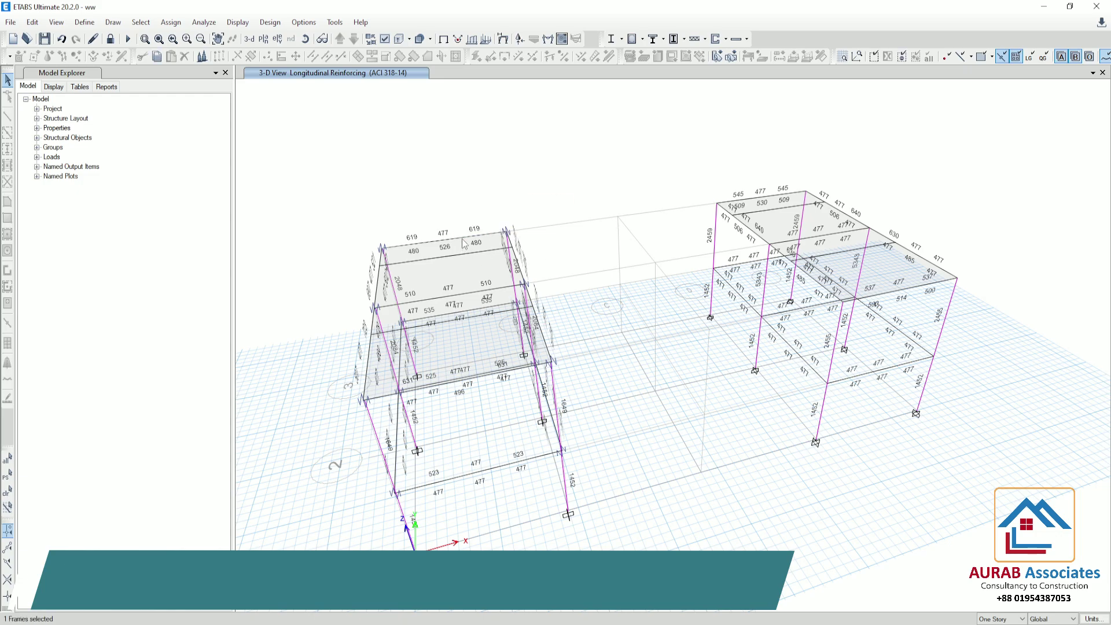
- Isolate the grid 3 roof beams of both frames, compare their longitudinal reinforcement, and show all objects again
{"action": "left_click", "coordinate": [753, 203]}
{"action": "right_click", "coordinate": [360, 143]}
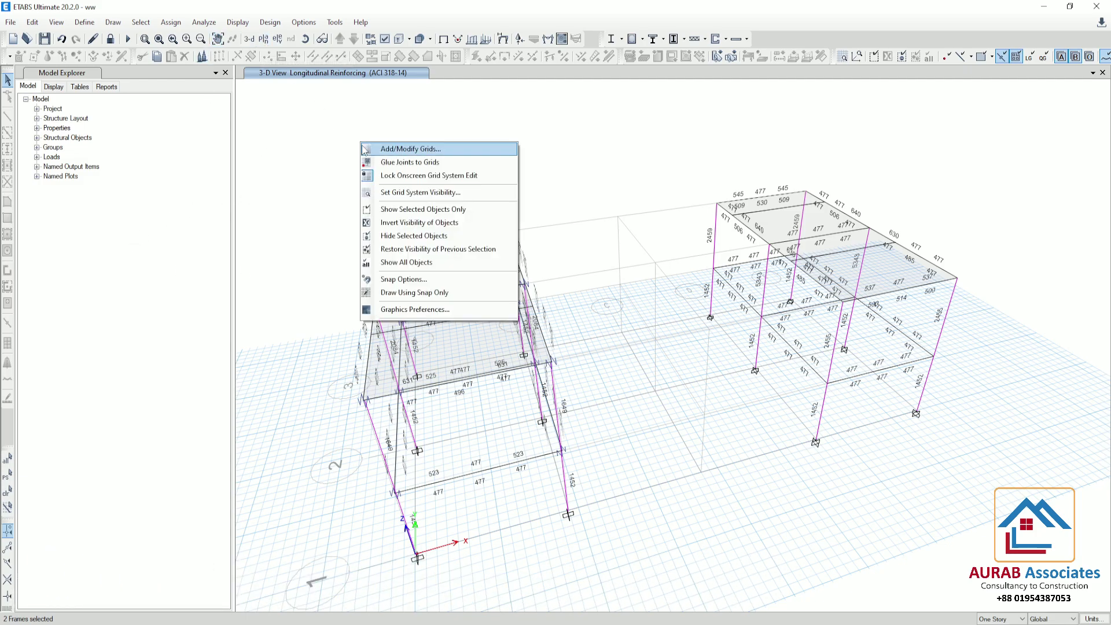
{"action": "left_click", "coordinate": [417, 209]}
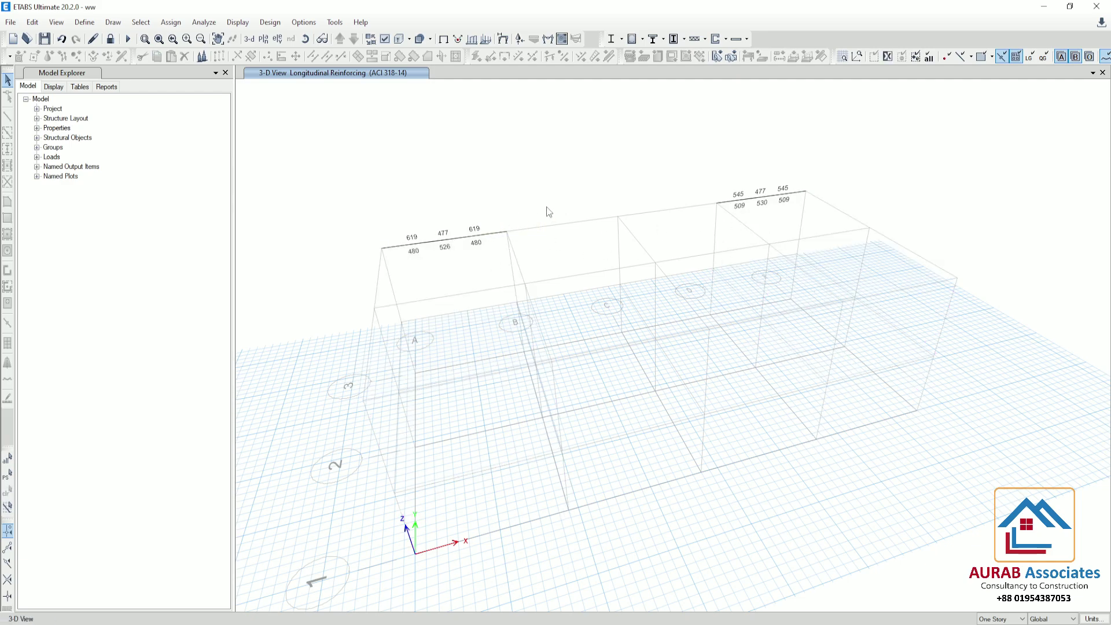
{"action": "left_click_drag", "start_coordinate": [538, 202], "coordinate": [325, 290]}
{"action": "mouse_move", "coordinate": [481, 235]}
{"action": "mouse_move", "coordinate": [785, 198]}
{"action": "right_click", "coordinate": [367, 142]}
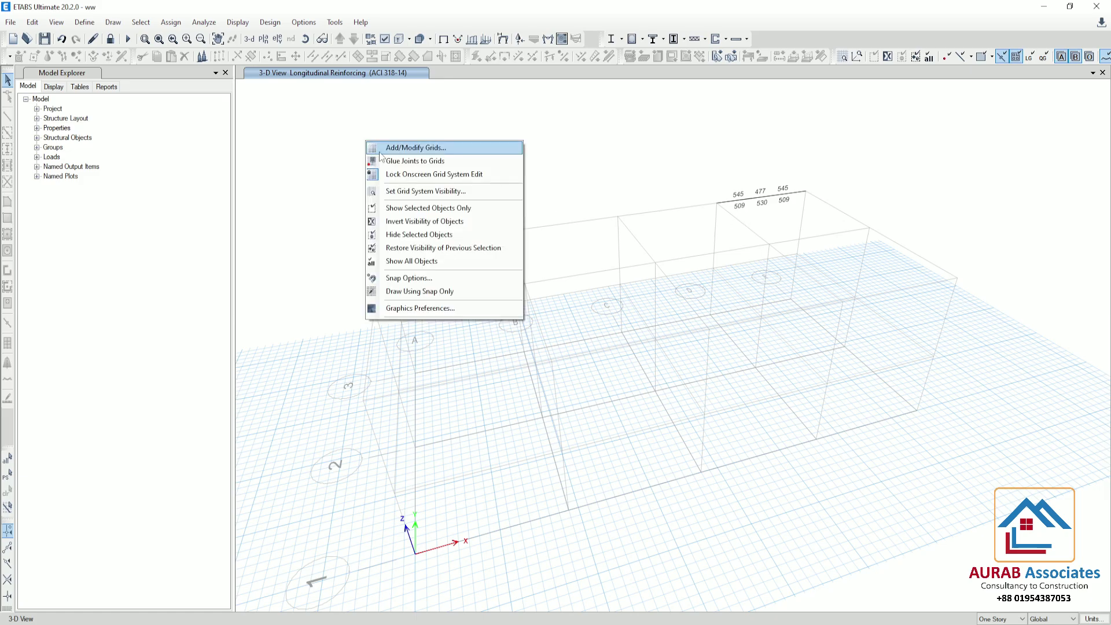
{"action": "left_click", "coordinate": [442, 262]}
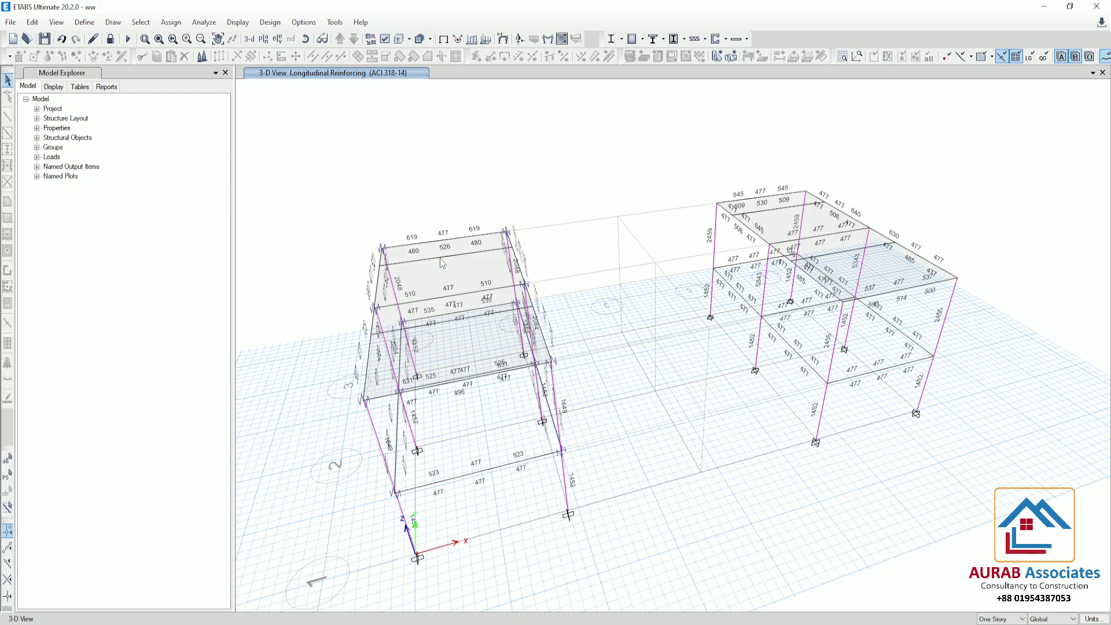
- Select the two-span roof beams along grid A and grid D and show only these selected objects
{"action": "scroll", "coordinate": [419, 382], "scroll_direction": "up", "scroll_amount": 3}
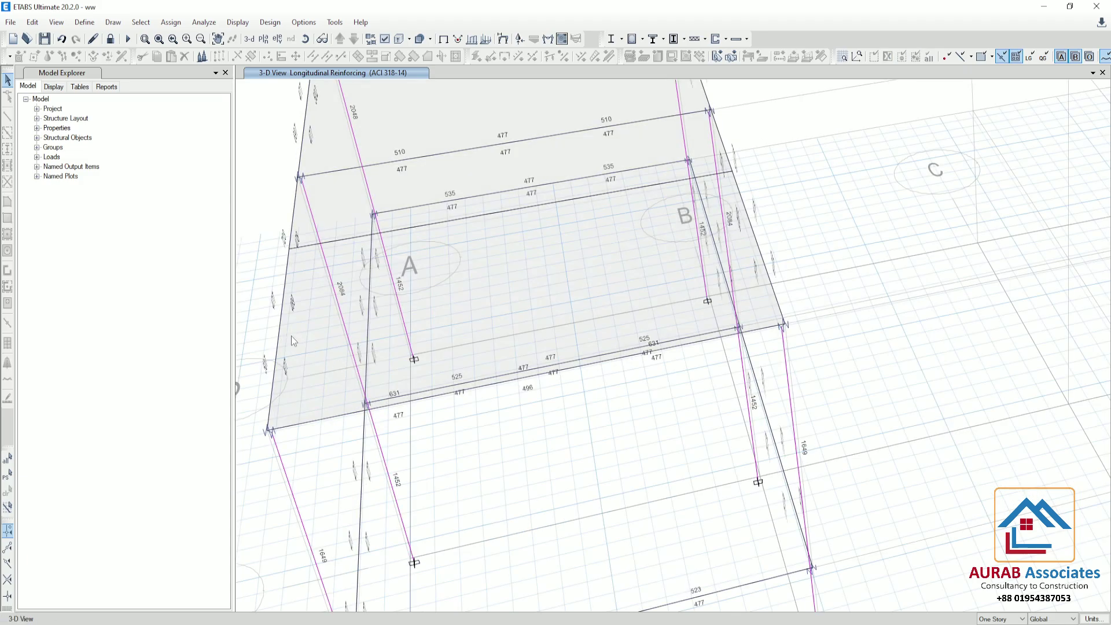
{"action": "left_click", "coordinate": [282, 328]}
{"action": "left_click", "coordinate": [394, 273]}
{"action": "scroll", "coordinate": [620, 310], "scroll_direction": "down", "scroll_amount": 3}
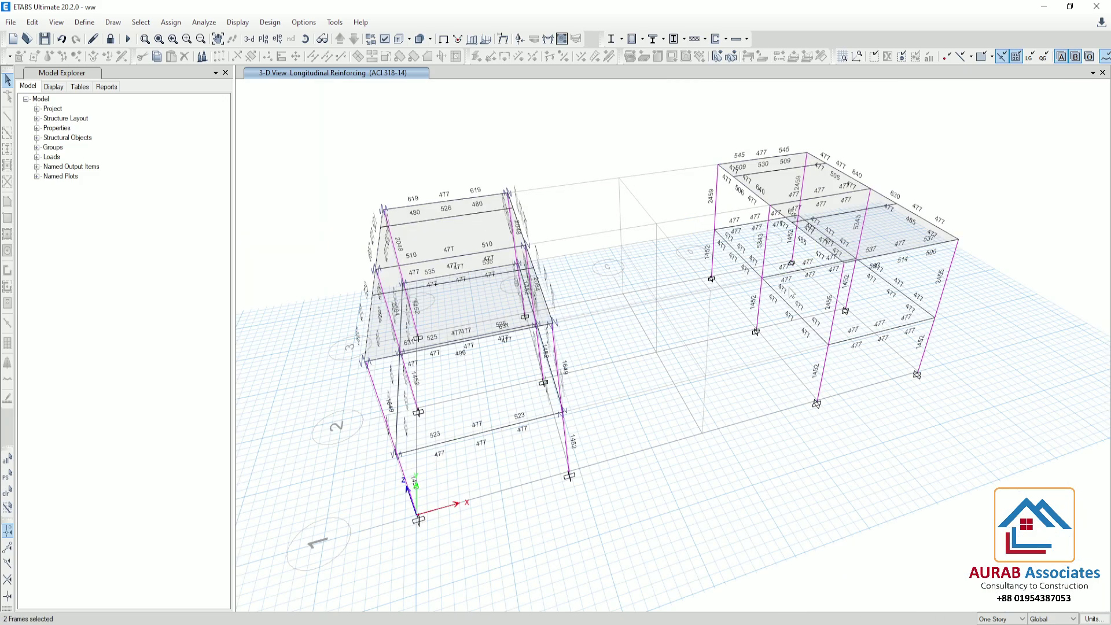
{"action": "scroll", "coordinate": [789, 289], "scroll_direction": "up", "scroll_amount": 3}
{"action": "scroll", "coordinate": [831, 227], "scroll_direction": "down", "scroll_amount": 2}
{"action": "left_click", "coordinate": [816, 214]}
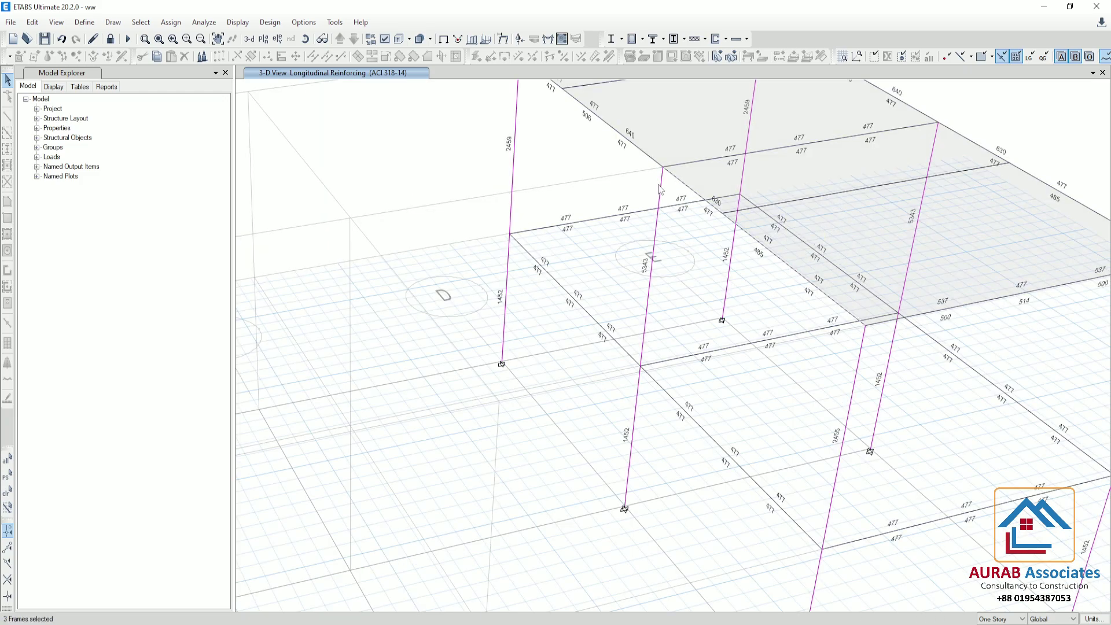
{"action": "left_click", "coordinate": [648, 161]}
{"action": "scroll", "coordinate": [648, 163], "scroll_direction": "down", "scroll_amount": 3}
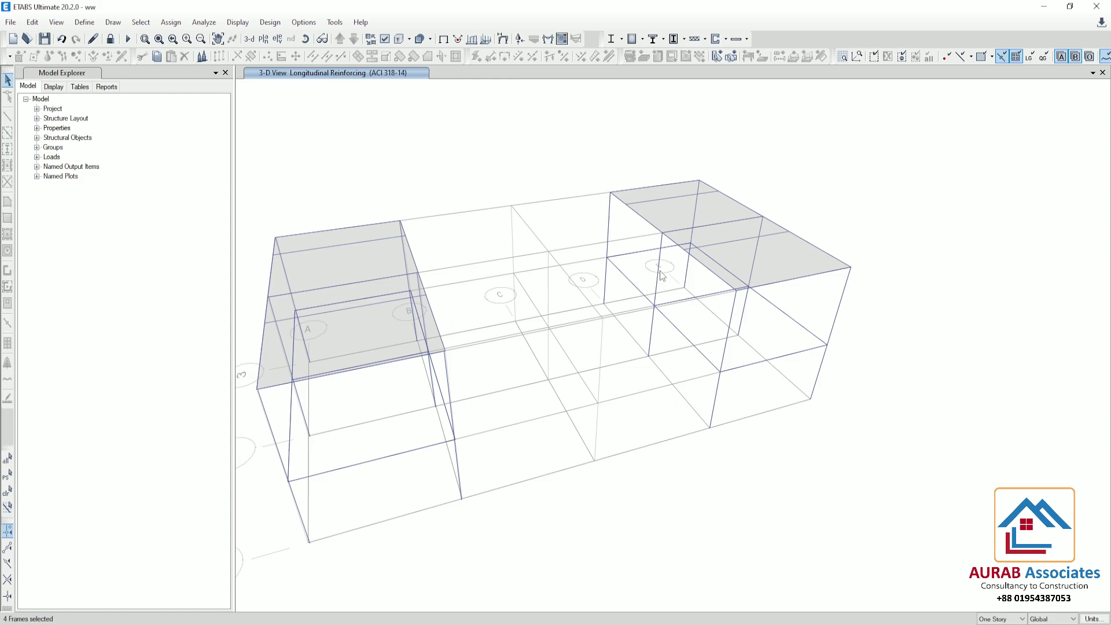
{"action": "right_click", "coordinate": [408, 149]}
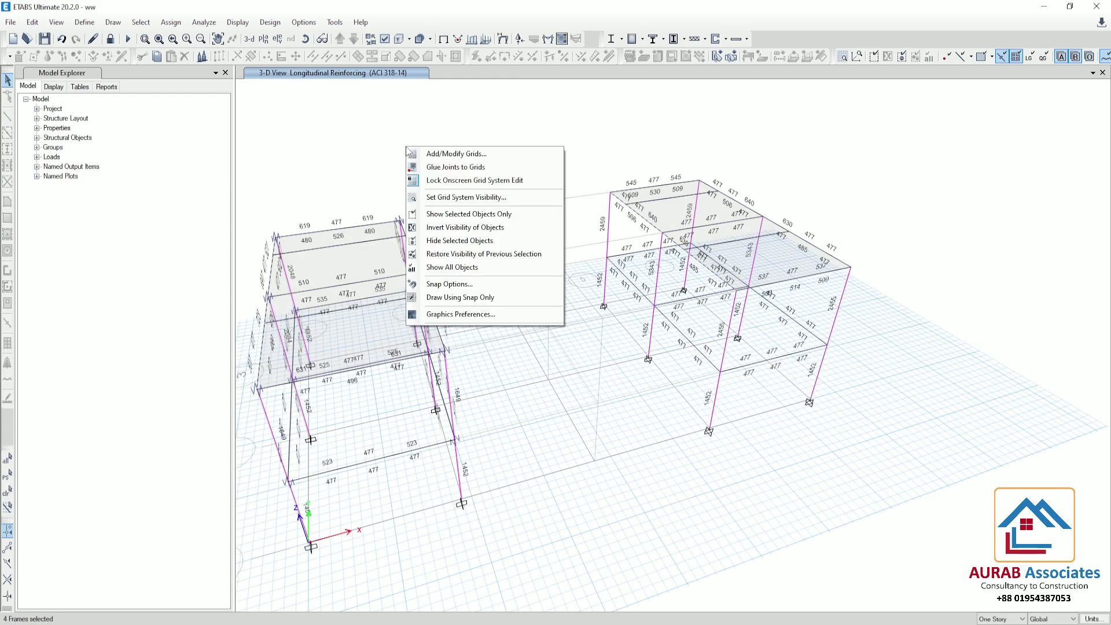
{"action": "left_click", "coordinate": [463, 214]}
- Compare the longitudinal reinforcement of the roof beams on grids A and D, and show all objects again
{"action": "middle_click_drag", "start_coordinate": [578, 465], "coordinate": [307, 292], "text": "shift"}
{"action": "mouse_move", "coordinate": [275, 252]}
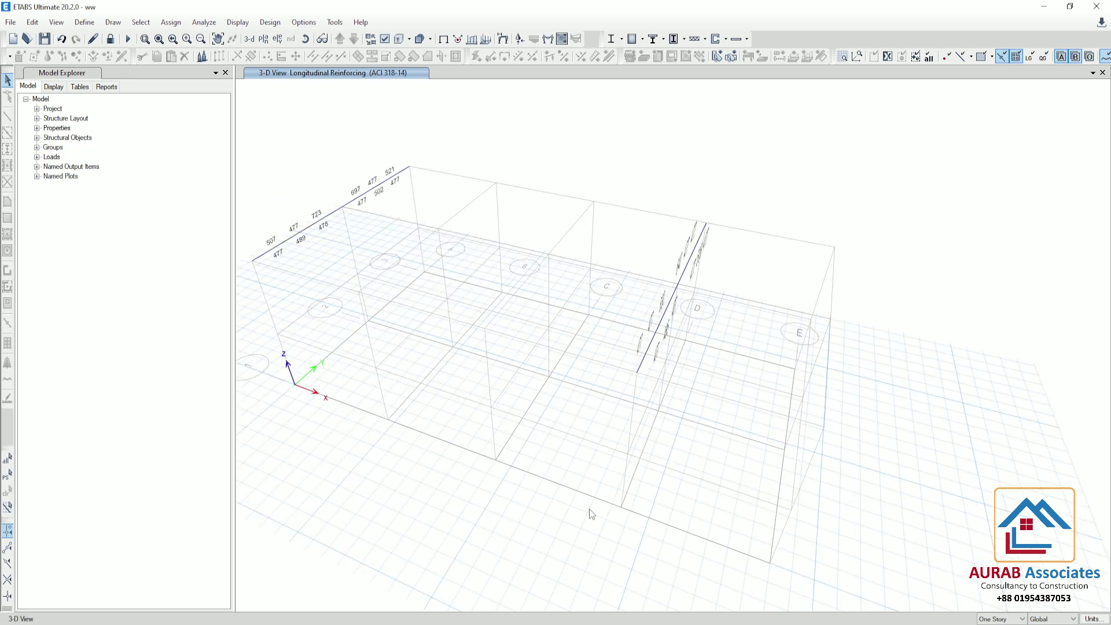
{"action": "middle_click_drag", "start_coordinate": [608, 540], "coordinate": [576, 496], "text": "shift"}
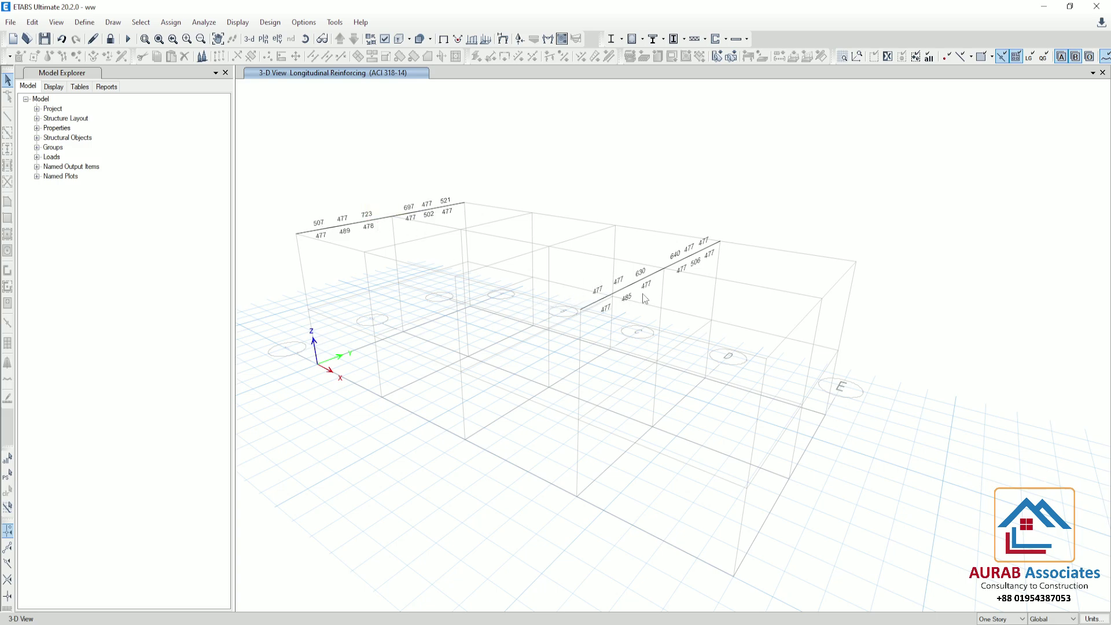
{"action": "mouse_move", "coordinate": [410, 214]}
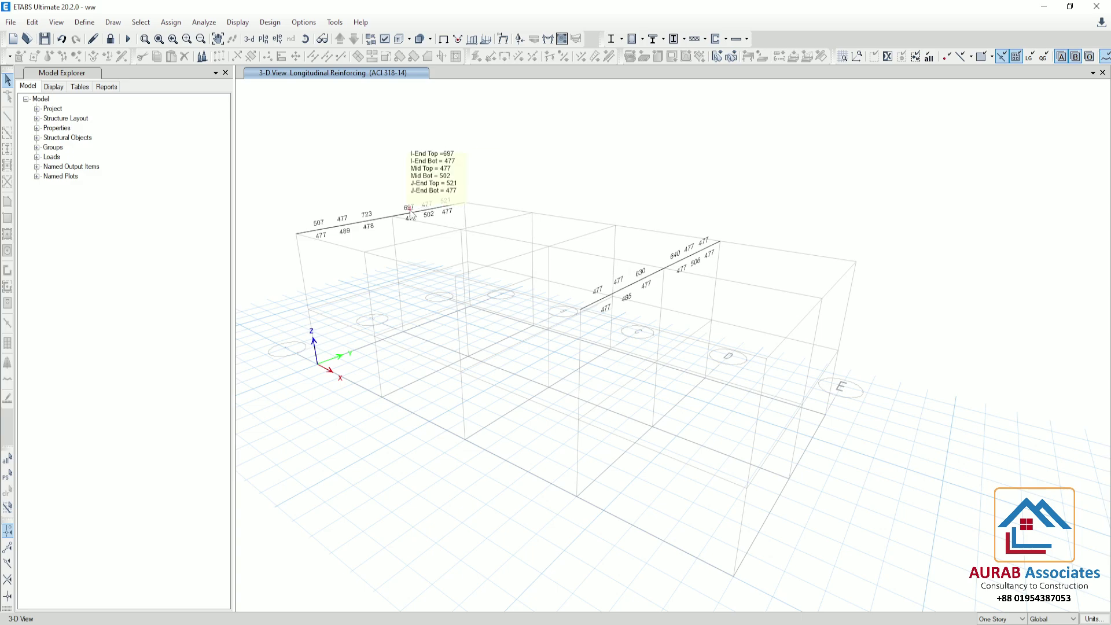
{"action": "mouse_move", "coordinate": [679, 263]}
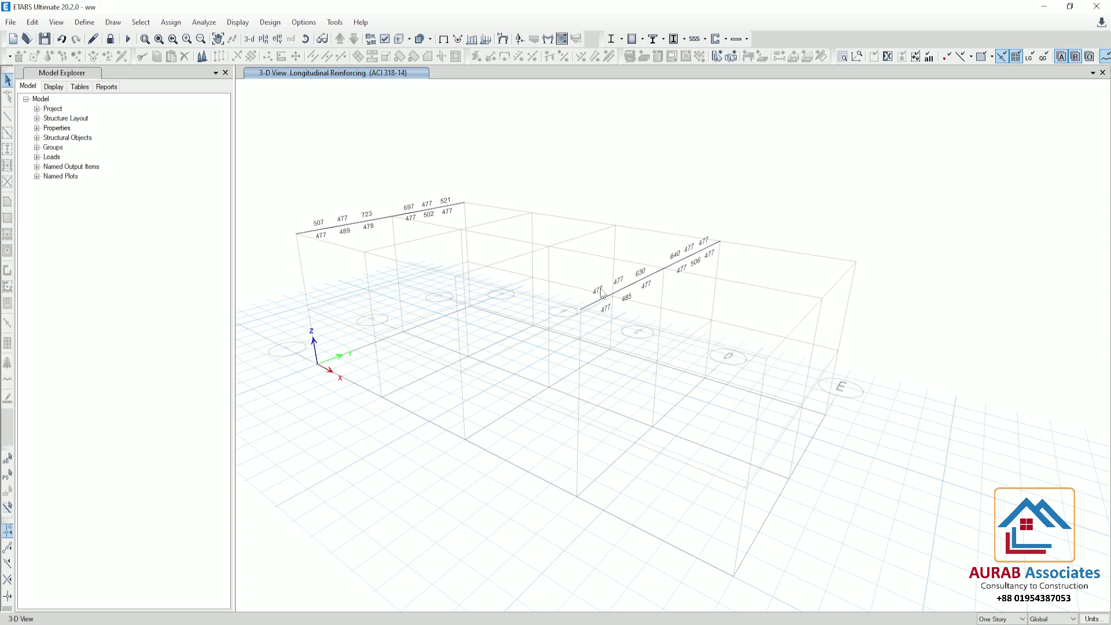
{"action": "right_click", "coordinate": [278, 152]}
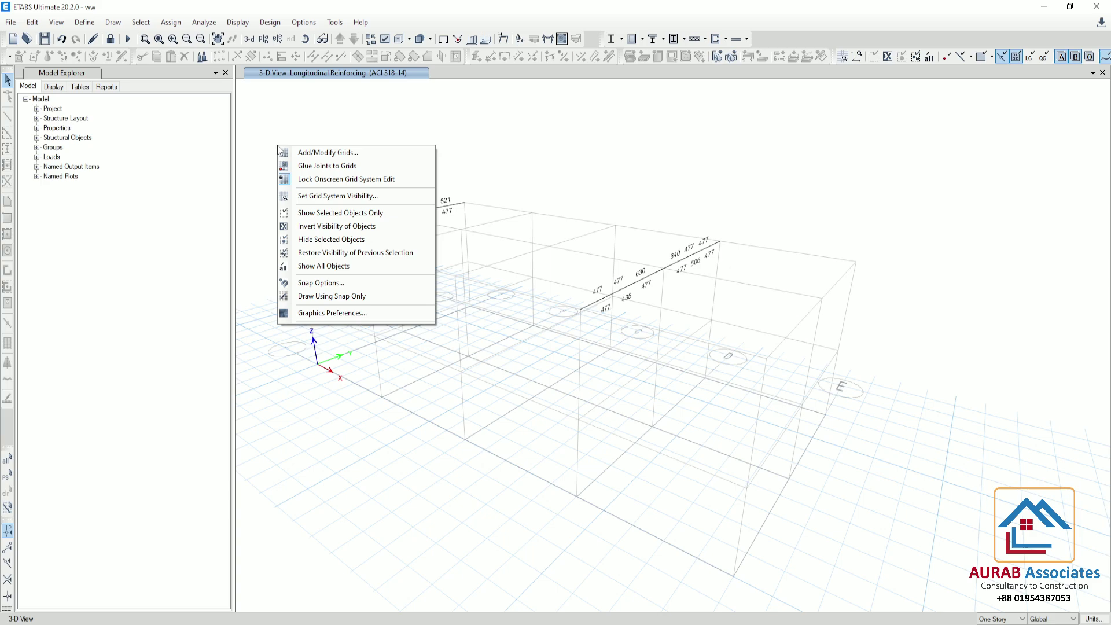
{"action": "left_click", "coordinate": [353, 267]}
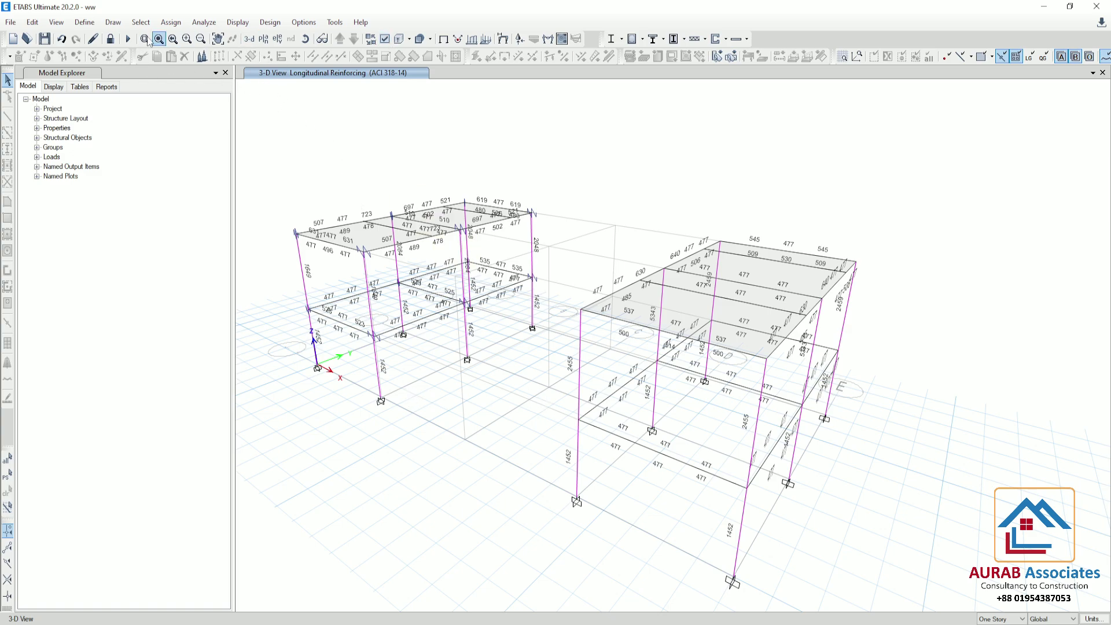
- Unlock the model and accept the deletion of the analysis results
{"action": "left_click", "coordinate": [110, 39]}
{"action": "left_click", "coordinate": [576, 369]}
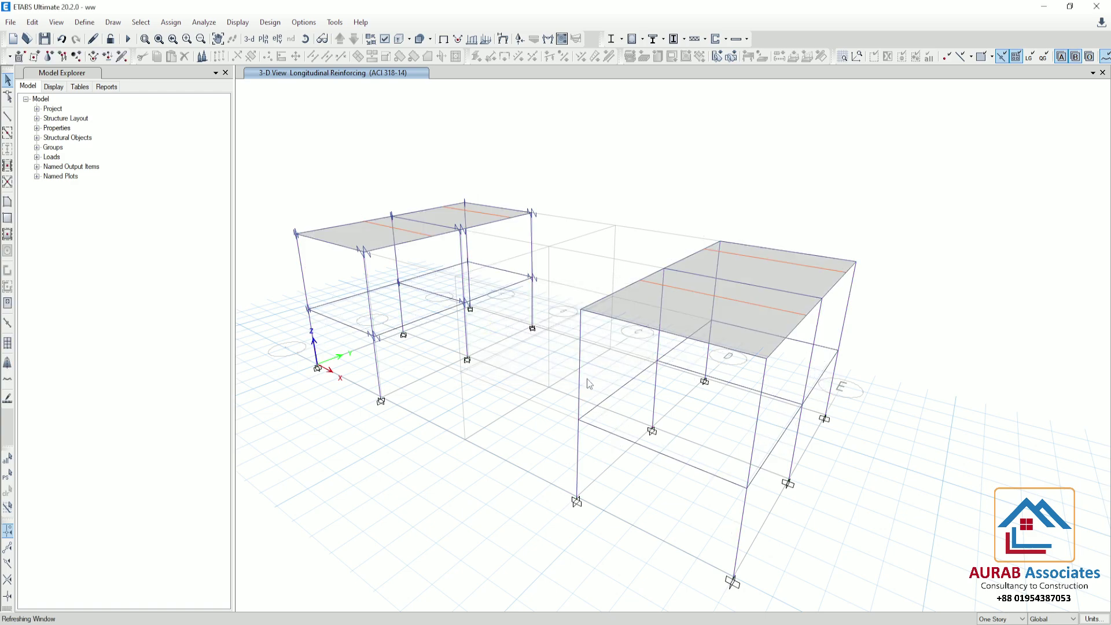
{"action": "middle_click_drag", "start_coordinate": [571, 533], "coordinate": [677, 561], "text": "shift"}
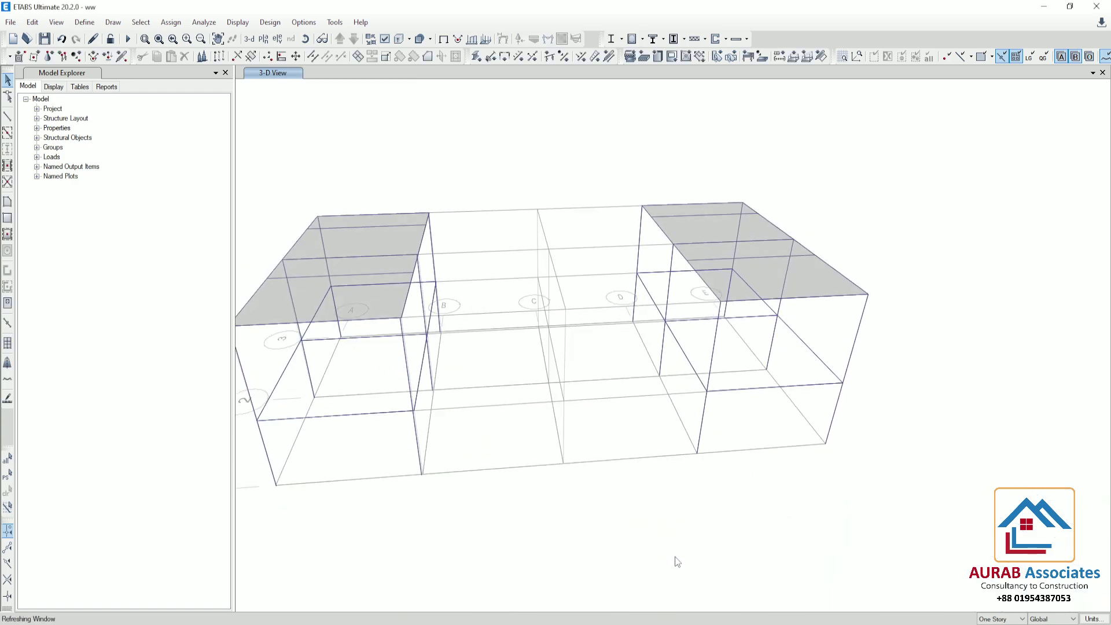
- Display the frame loads assigned to both frames for the WL load pattern, with loading values shown
{"action": "left_click", "coordinate": [237, 23]}
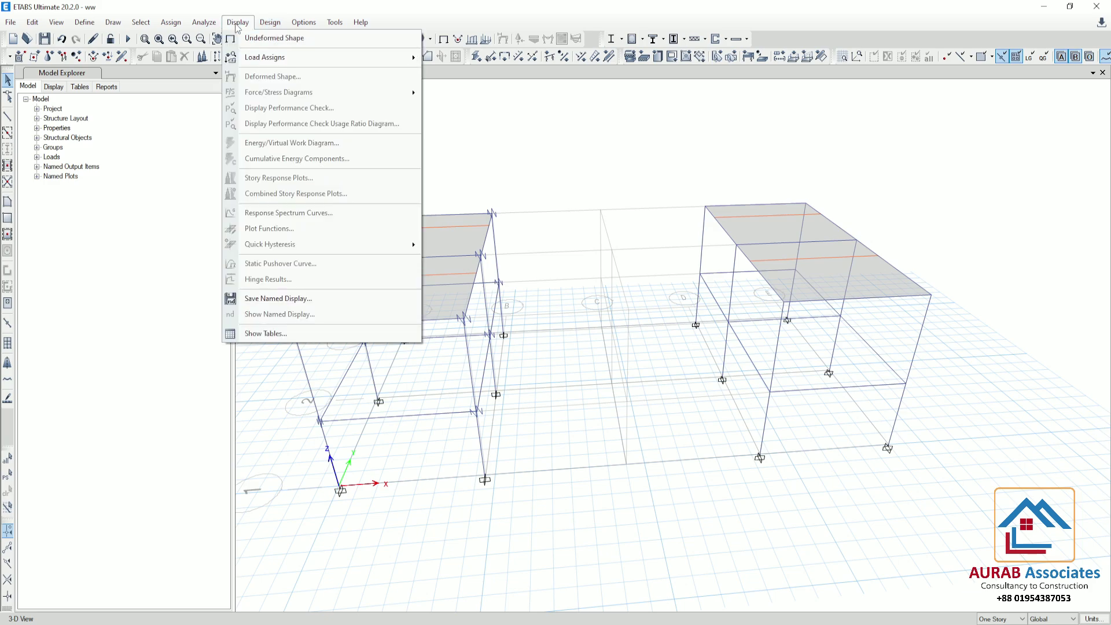
{"action": "mouse_move", "coordinate": [257, 58]}
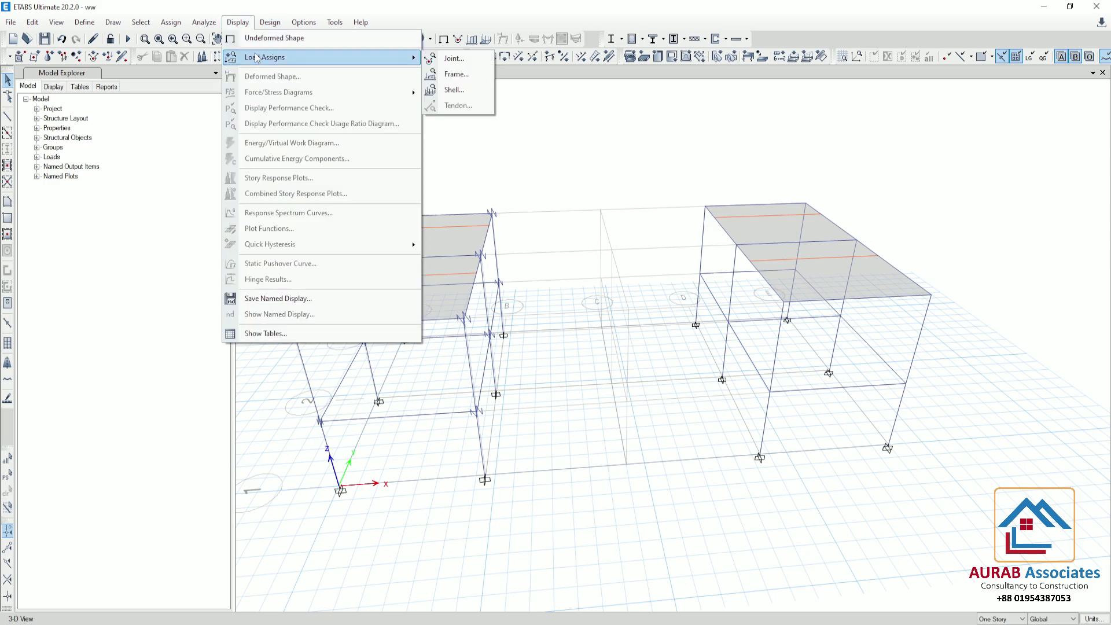
{"action": "left_click", "coordinate": [450, 76]}
{"action": "left_click_drag", "start_coordinate": [528, 194], "coordinate": [109, 125]}
{"action": "left_click", "coordinate": [155, 163]}
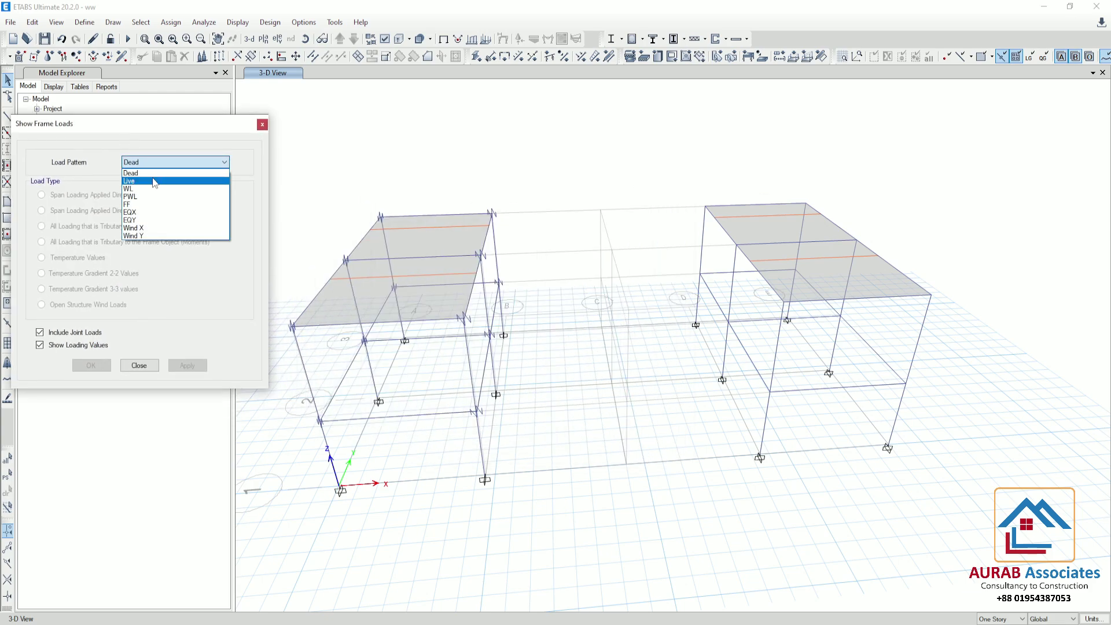
{"action": "left_click", "coordinate": [162, 189]}
{"action": "left_click", "coordinate": [186, 364]}
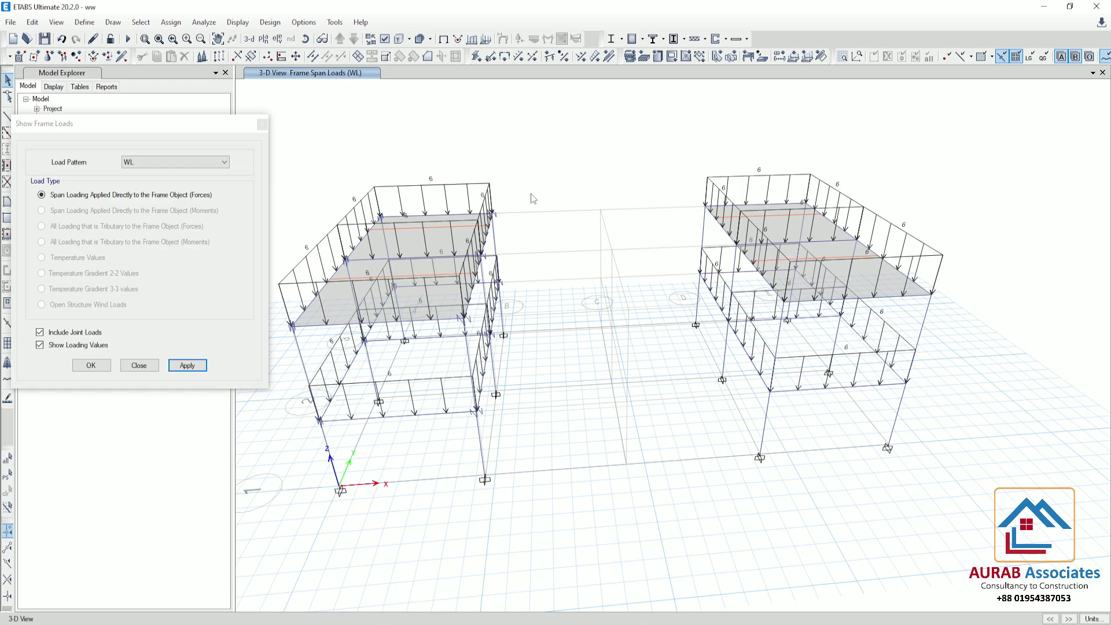
- Display the frame loads for the PWL load pattern and close the frame load settings
{"action": "left_click", "coordinate": [163, 163]}
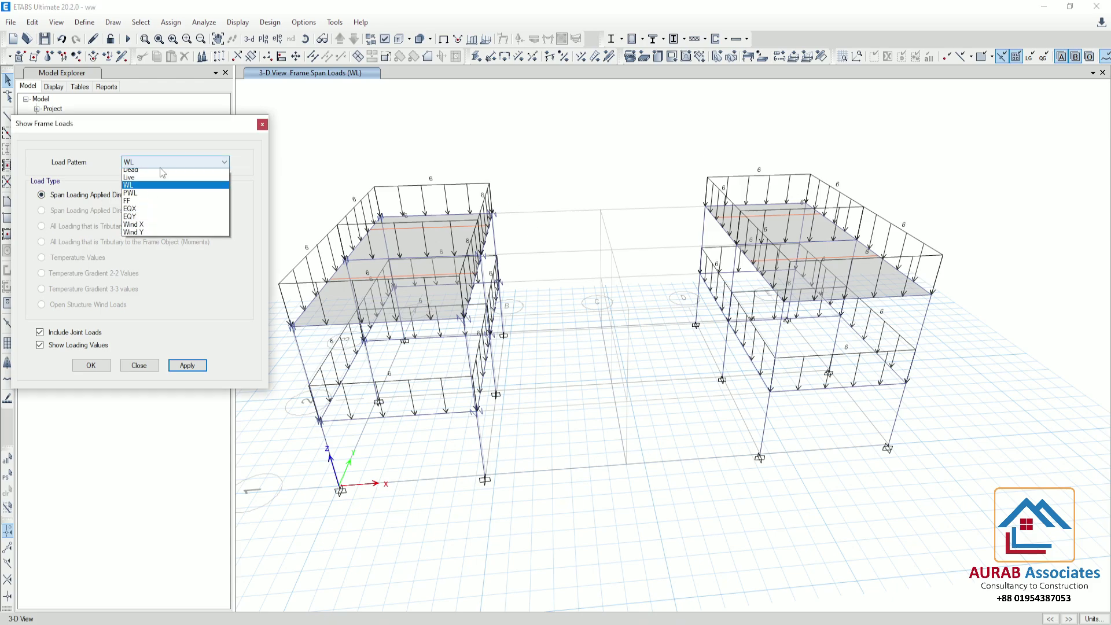
{"action": "left_click", "coordinate": [137, 197]}
{"action": "left_click", "coordinate": [186, 364]}
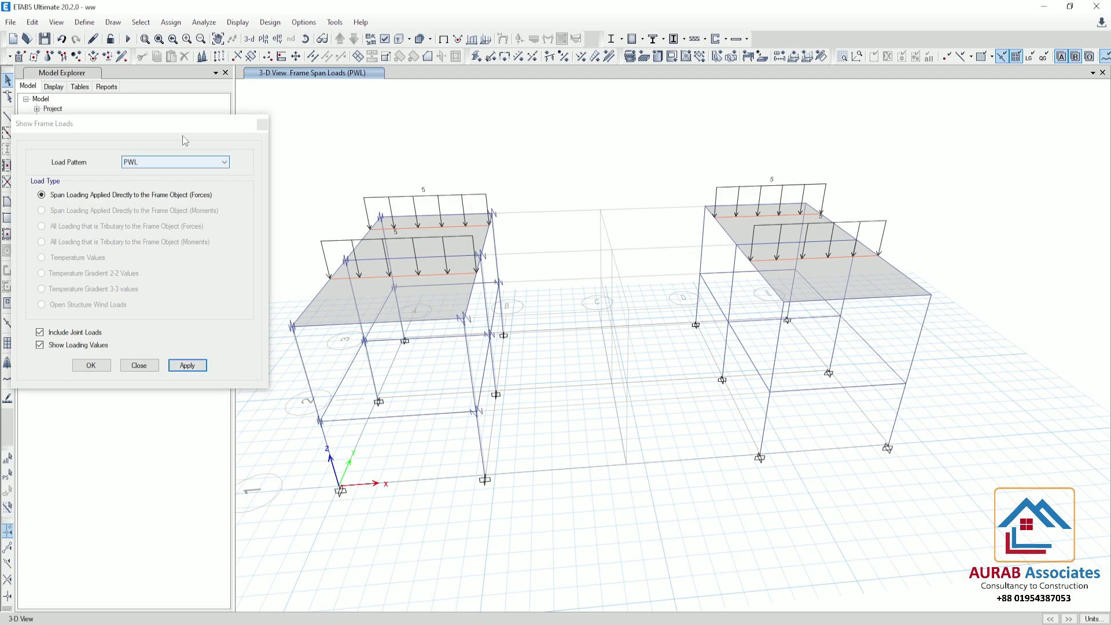
{"action": "left_click", "coordinate": [262, 125]}
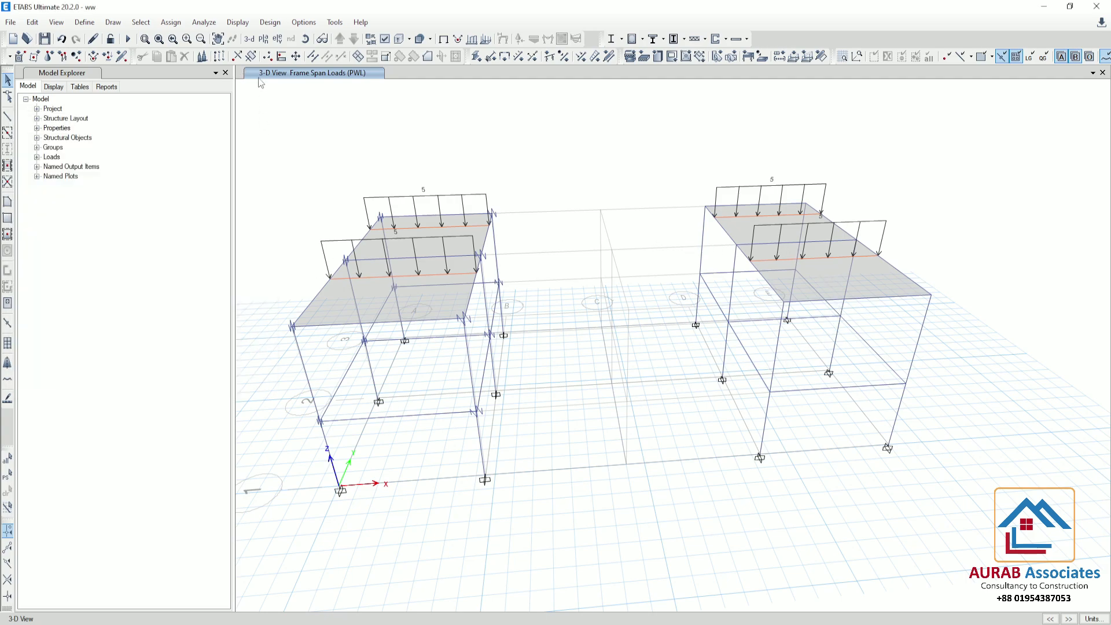
- Display the uniform gravity shell loads on both roof slabs for the Live load pattern
{"action": "left_click", "coordinate": [249, 24]}
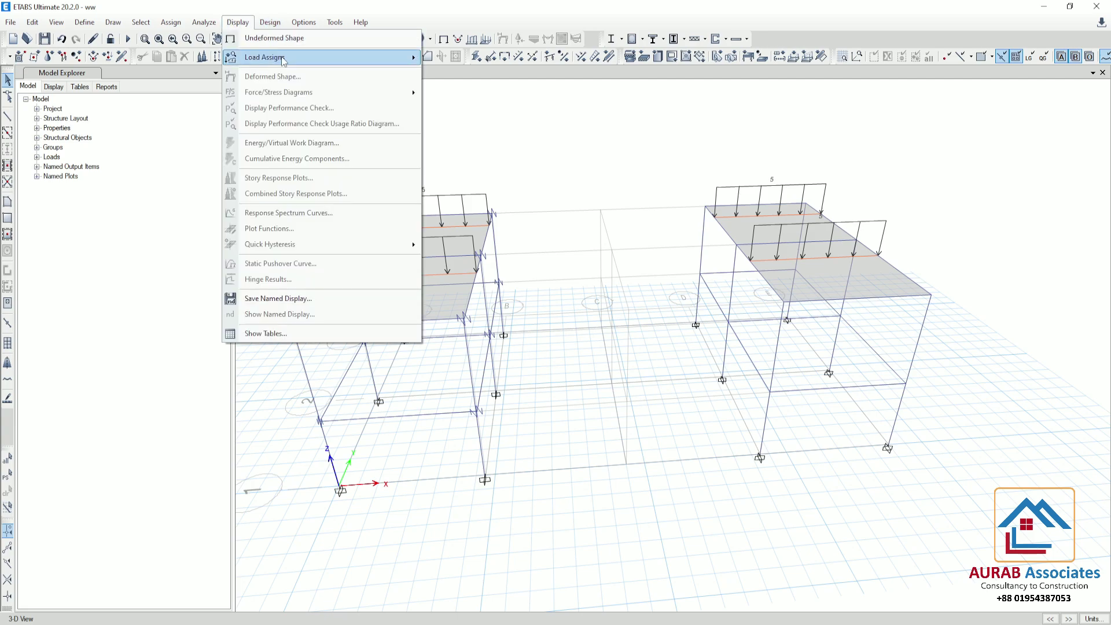
{"action": "mouse_move", "coordinate": [283, 59]}
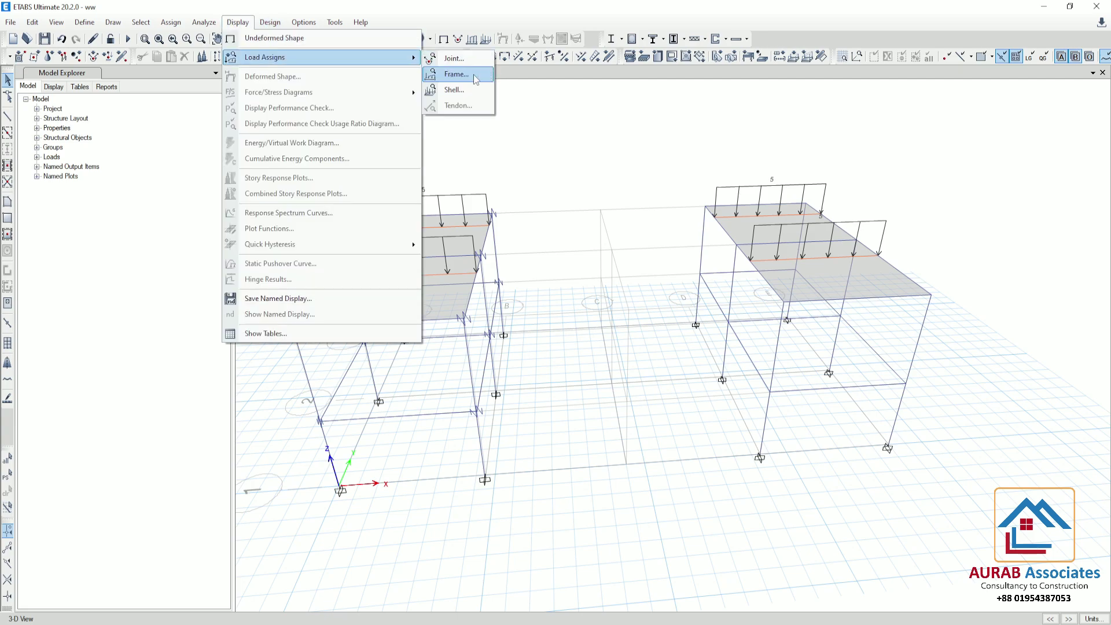
{"action": "left_click", "coordinate": [460, 89]}
{"action": "left_click_drag", "start_coordinate": [544, 199], "coordinate": [107, 118]}
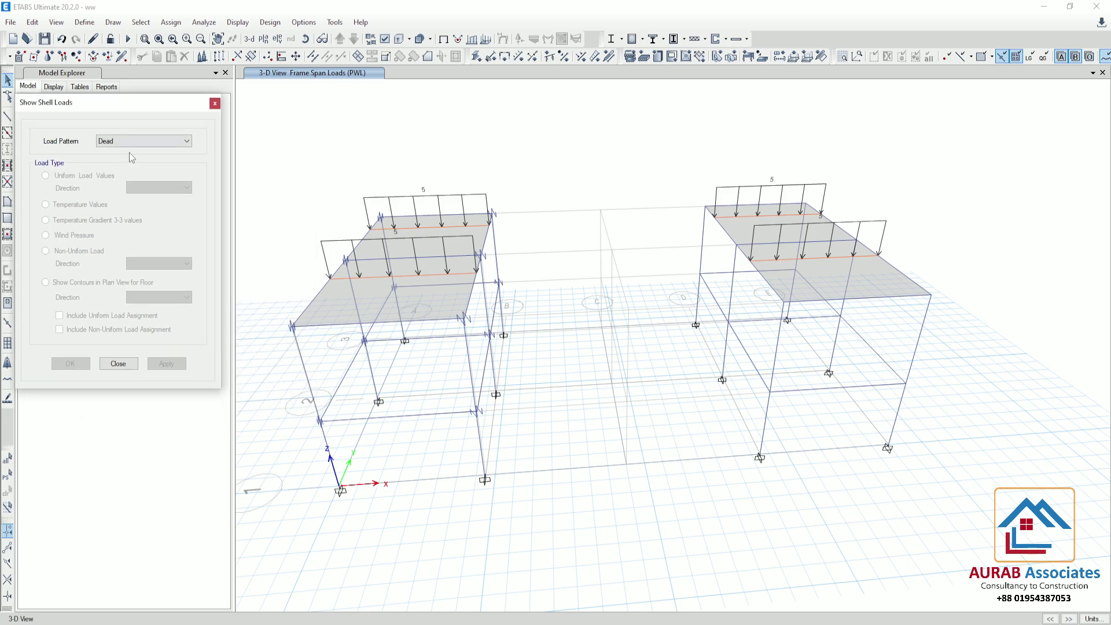
{"action": "left_click", "coordinate": [135, 145]}
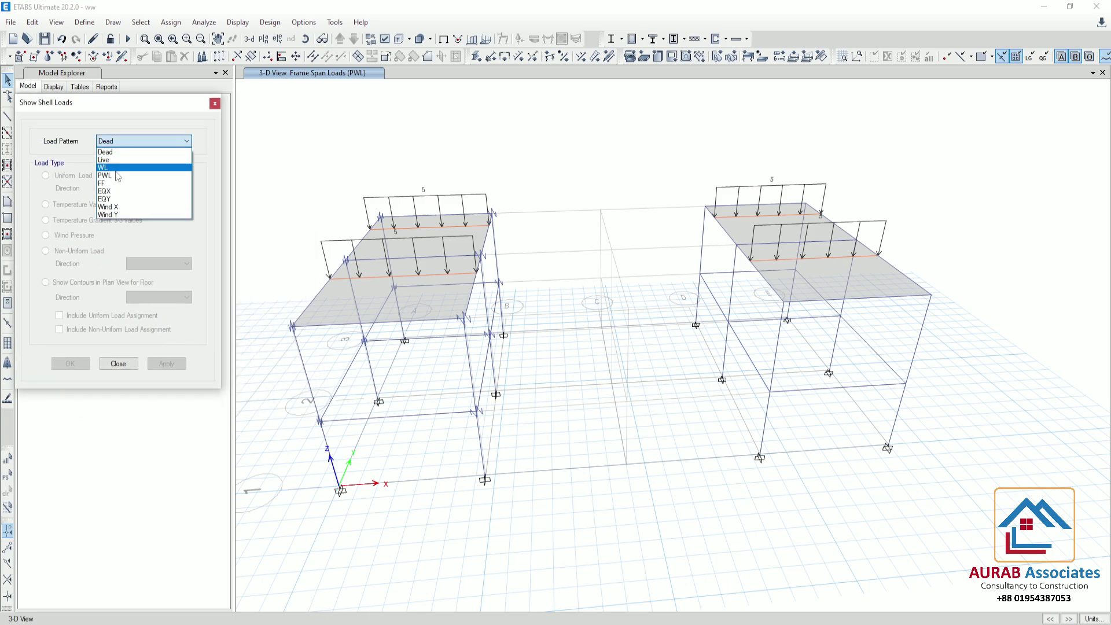
{"action": "left_click", "coordinate": [116, 160]}
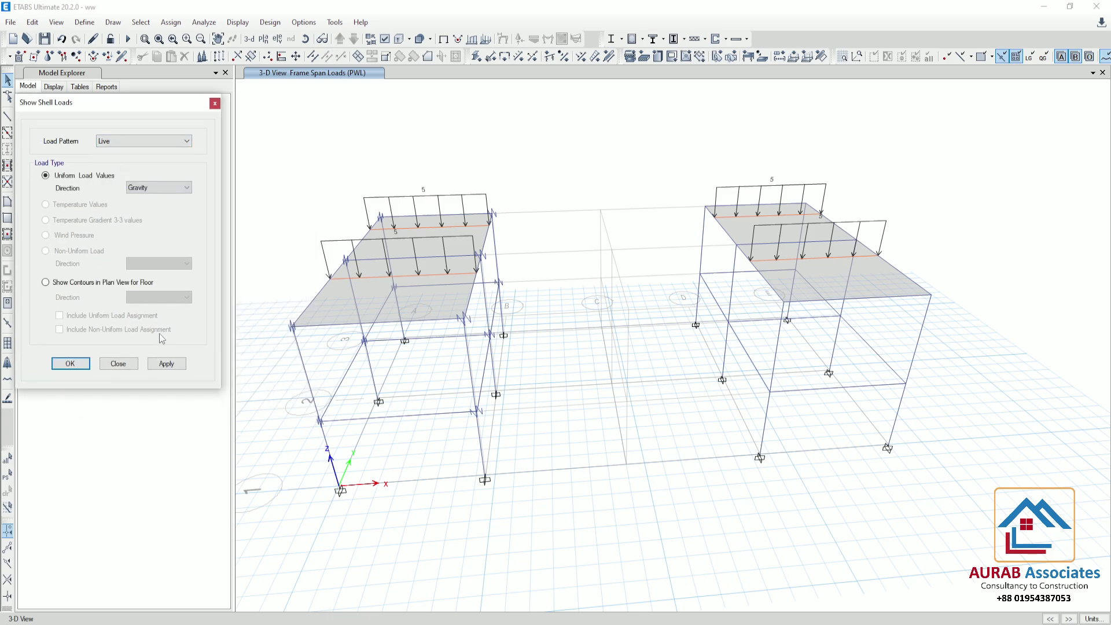
{"action": "left_click", "coordinate": [167, 364]}
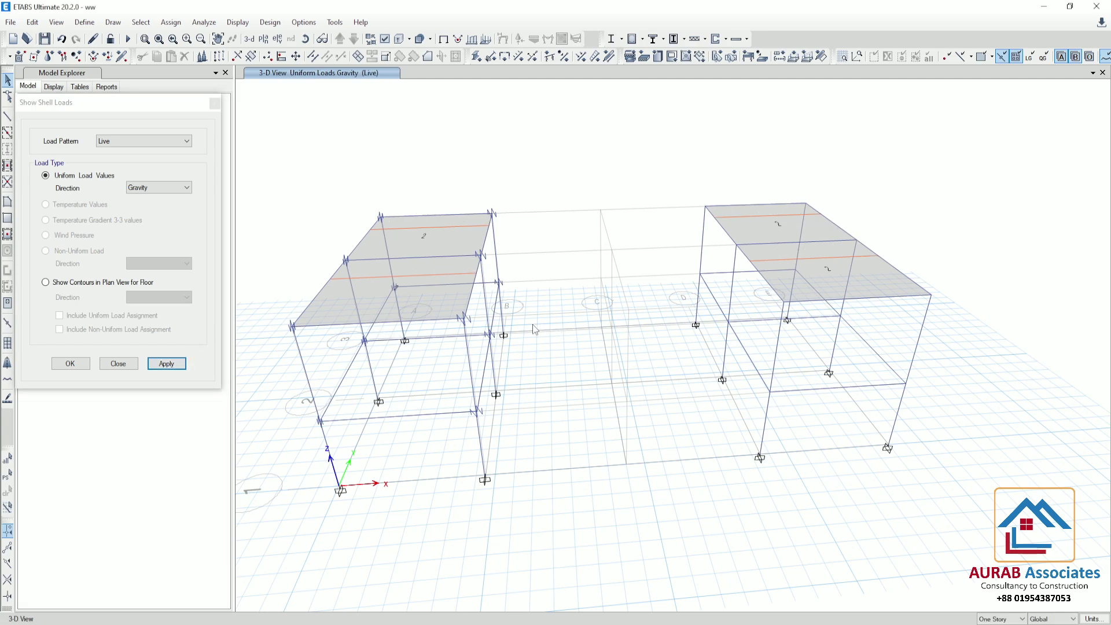
{"action": "middle_click_drag", "start_coordinate": [469, 355], "coordinate": [470, 423], "text": "shift"}
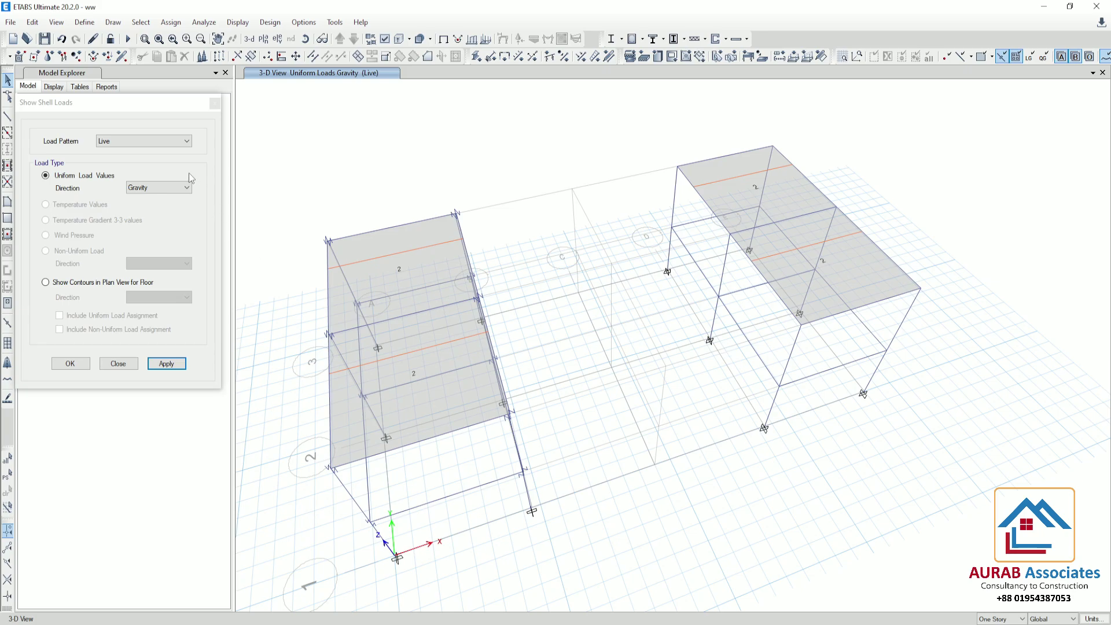
- Display the uniform gravity shell loads on the slabs for the FF load pattern
{"action": "left_click", "coordinate": [165, 141]}
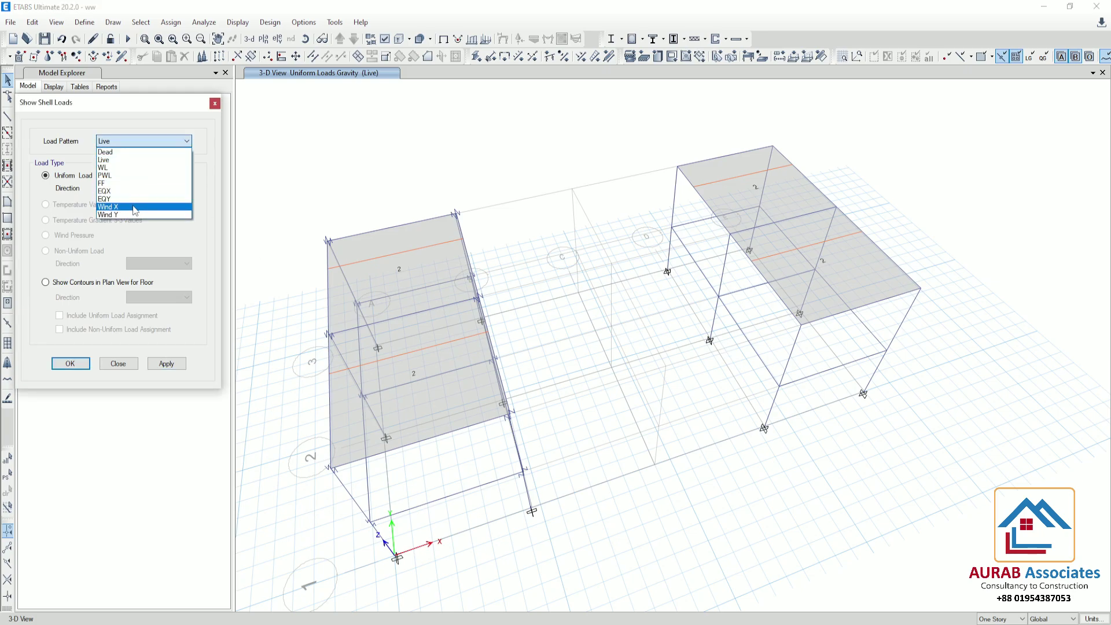
{"action": "left_click", "coordinate": [133, 183]}
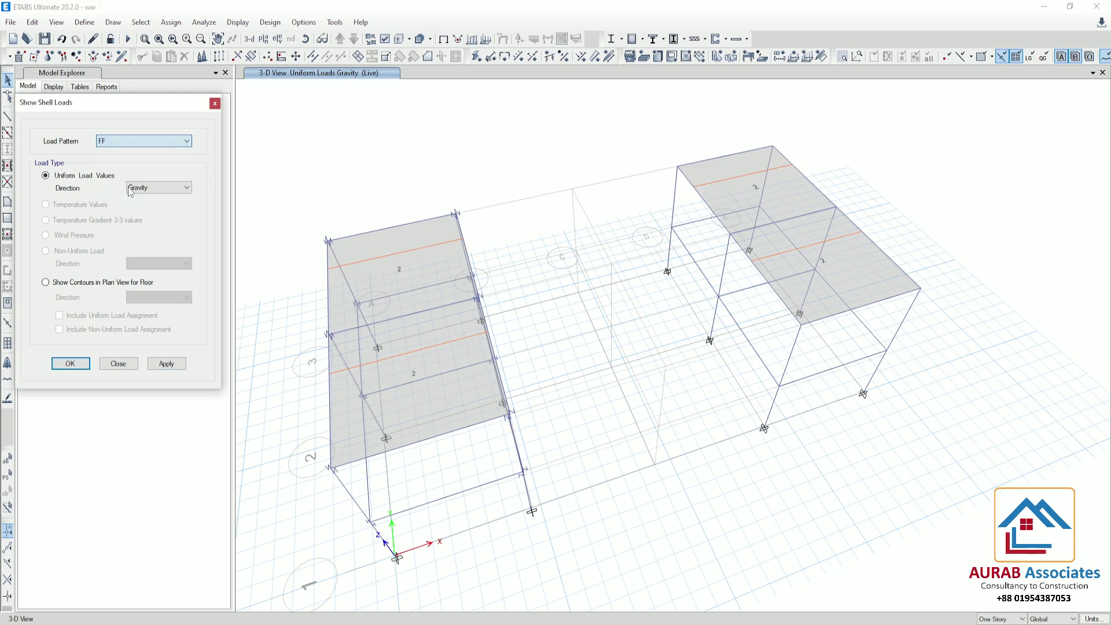
{"action": "left_click", "coordinate": [184, 365]}
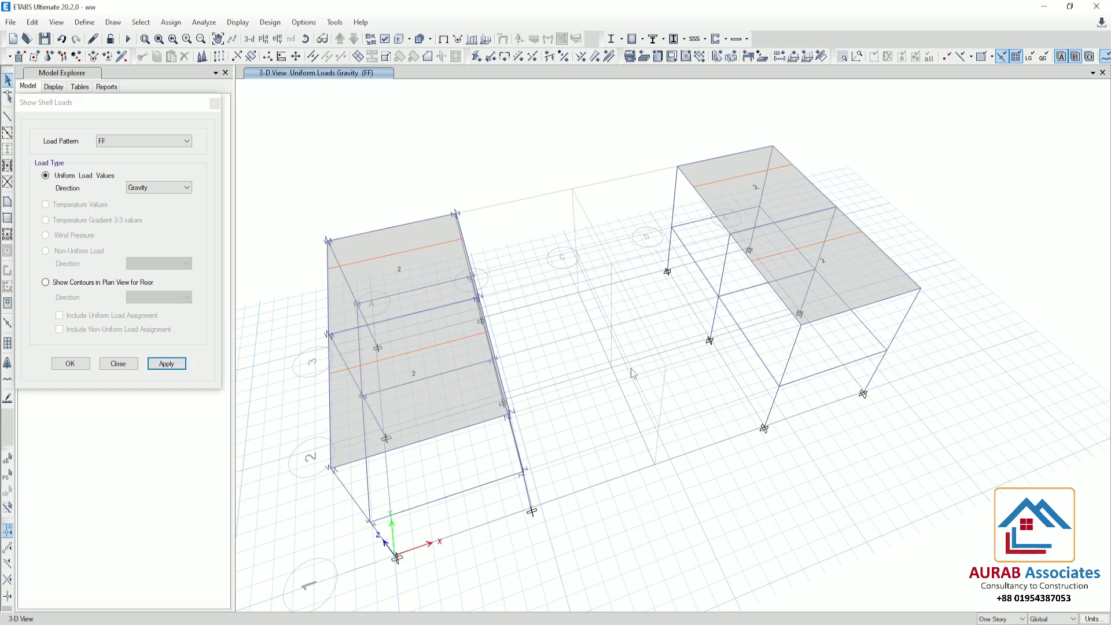
- View both frames with the FF shell loads from the front and close the shell load display settings
{"action": "middle_click_drag", "start_coordinate": [674, 489], "coordinate": [616, 428], "text": "shift"}
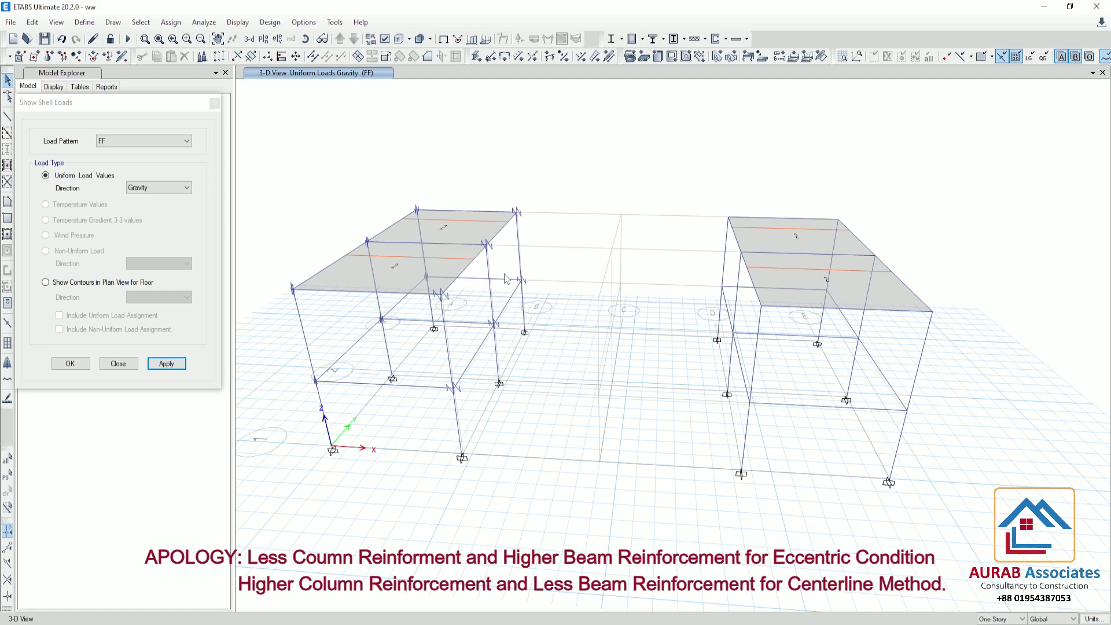
{"action": "left_click_drag", "start_coordinate": [276, 149], "coordinate": [559, 510]}
{"action": "left_click_drag", "start_coordinate": [678, 160], "coordinate": [1007, 537]}
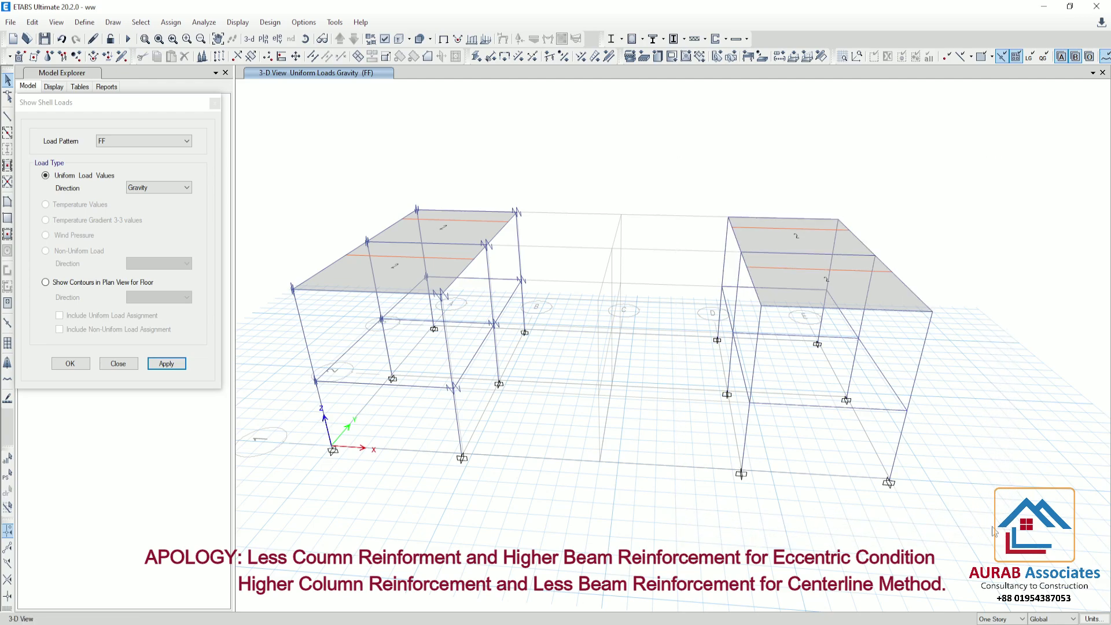
{"action": "left_click", "coordinate": [203, 109]}
{"action": "left_click", "coordinate": [216, 105]}
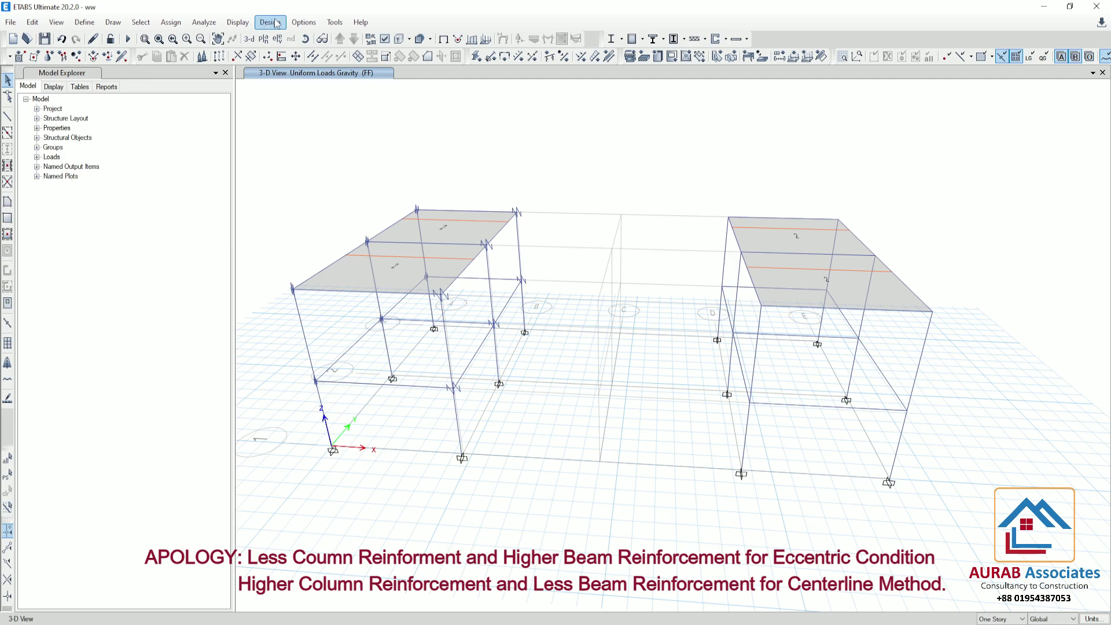
- Run the analysis and start the concrete frame design check for both frames
{"action": "left_click", "coordinate": [128, 39]}
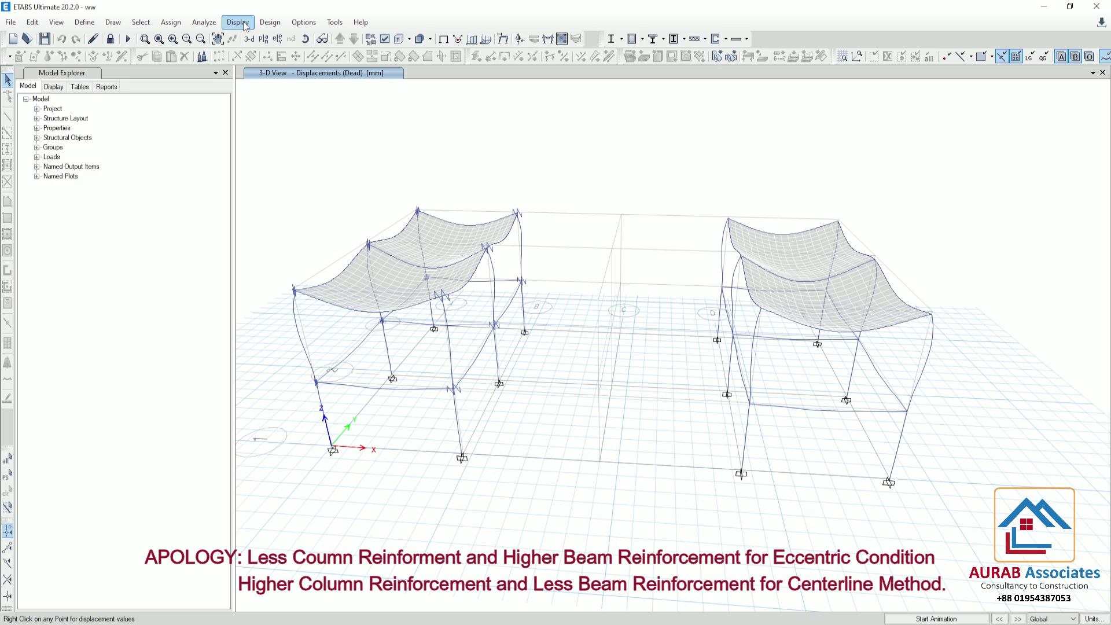
{"action": "left_click", "coordinate": [272, 24]}
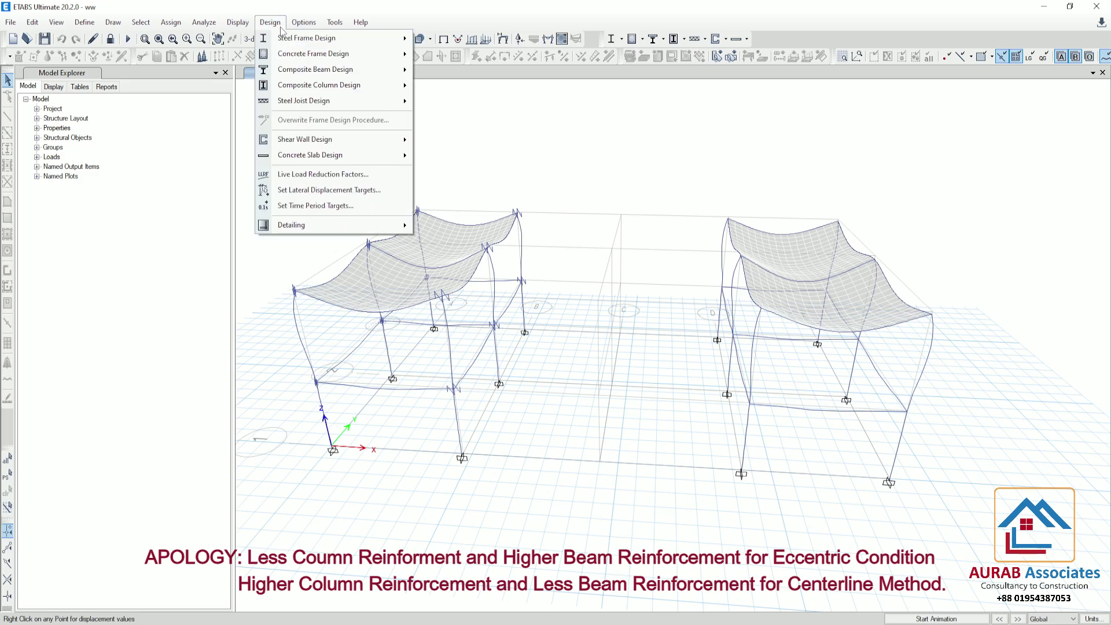
{"action": "mouse_move", "coordinate": [324, 53]}
{"action": "left_click", "coordinate": [480, 125]}
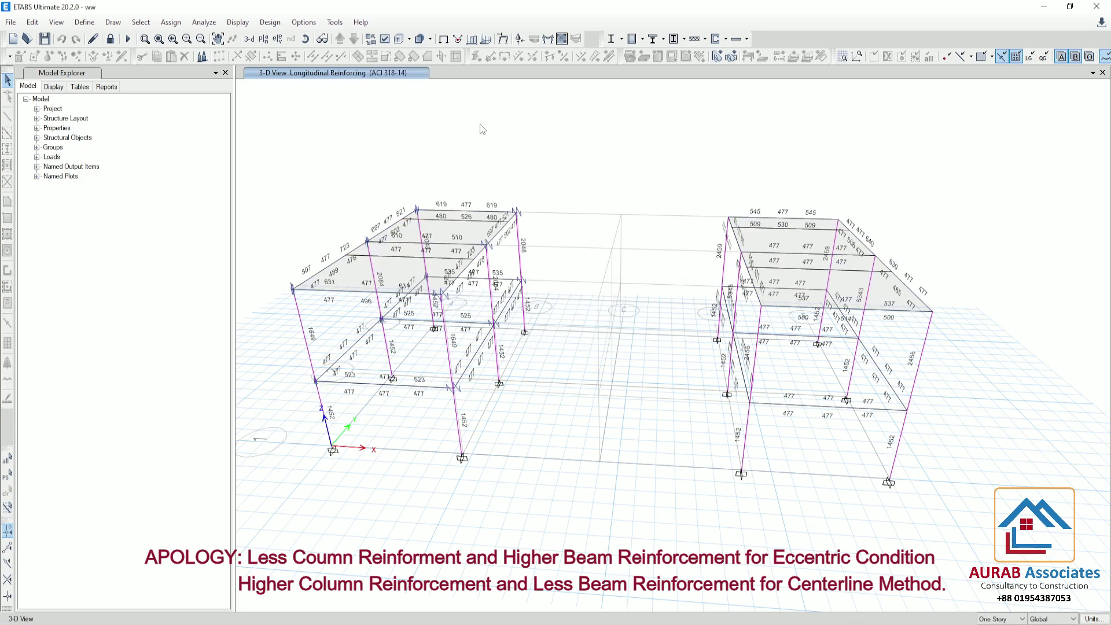
- Select all columns by object type and show only them to compare the longitudinal column reinforcement of both frames
{"action": "left_click", "coordinate": [140, 22]}
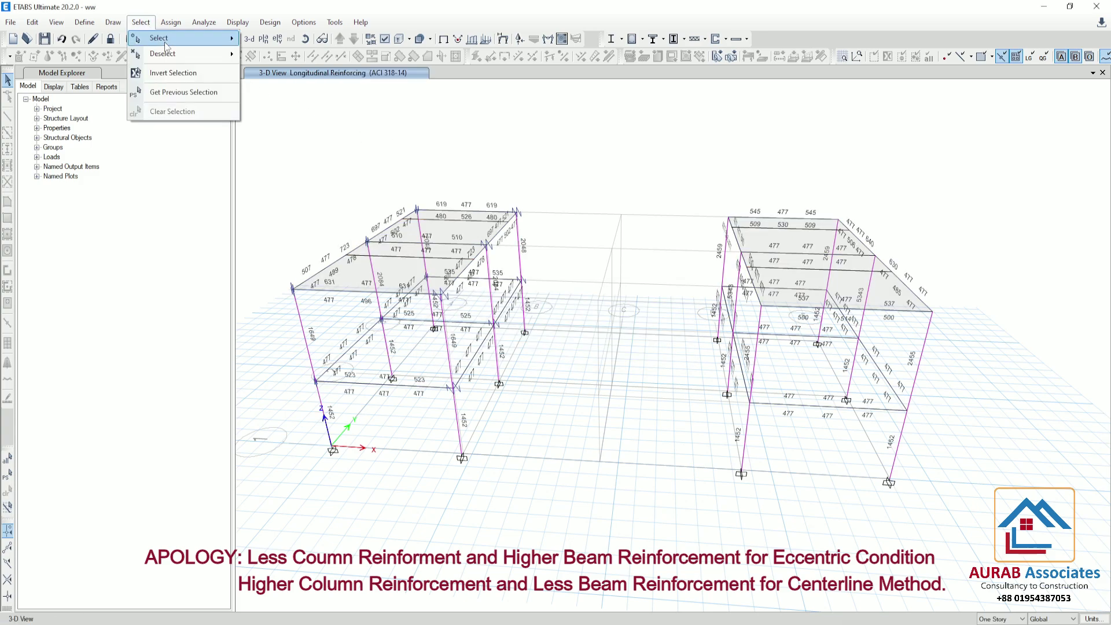
{"action": "mouse_move", "coordinate": [166, 40]}
{"action": "left_click", "coordinate": [290, 125]}
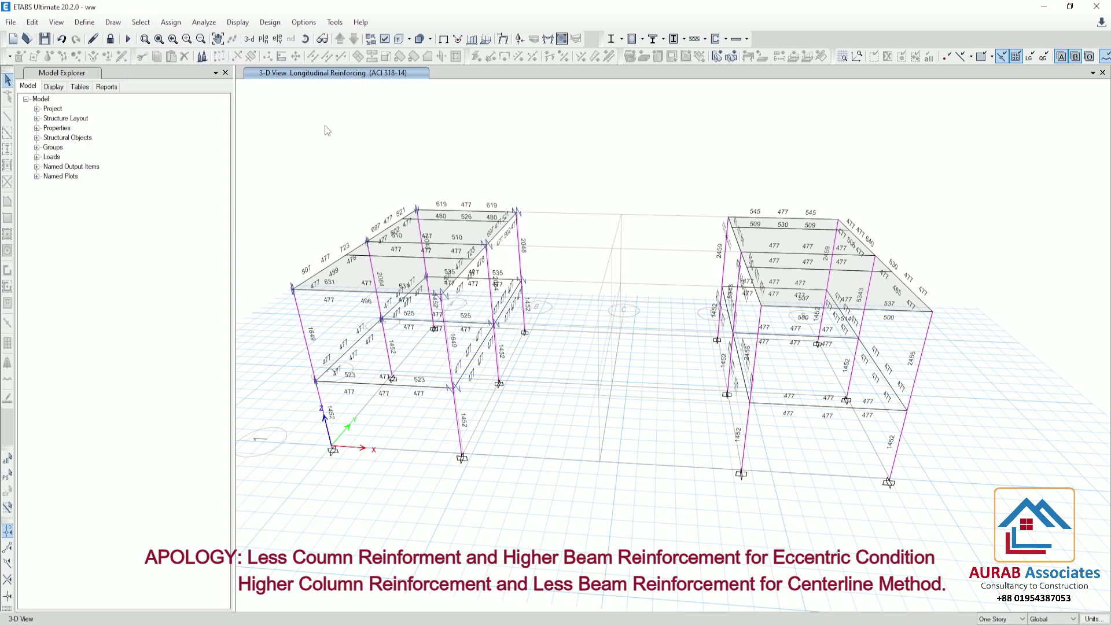
{"action": "left_click", "coordinate": [497, 235]}
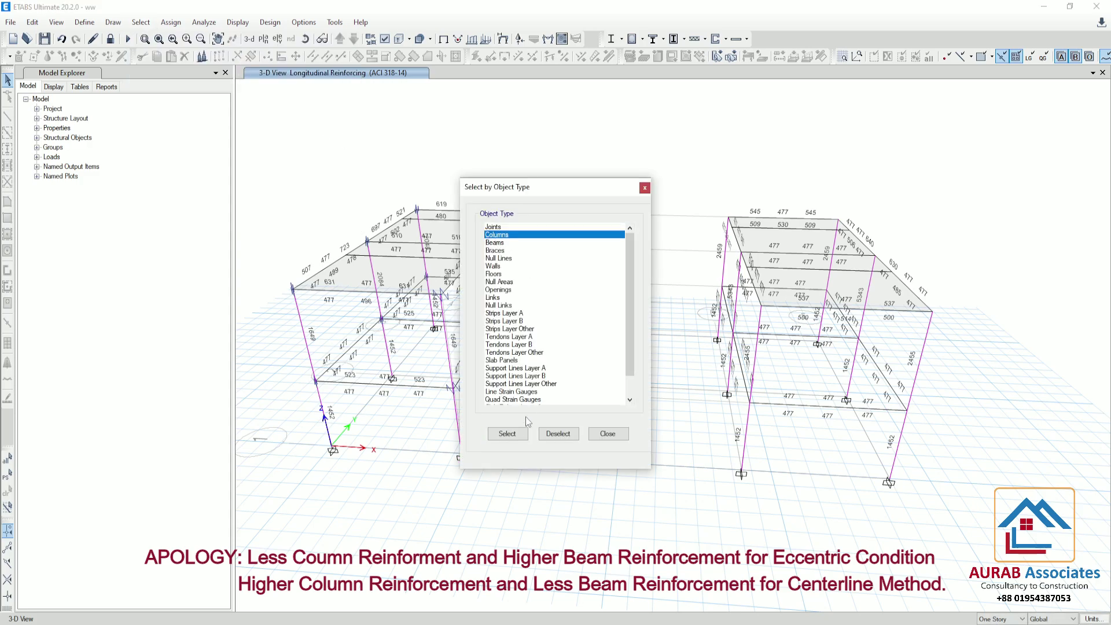
{"action": "left_click", "coordinate": [507, 433]}
{"action": "left_click", "coordinate": [608, 434]}
{"action": "right_click", "coordinate": [326, 160]}
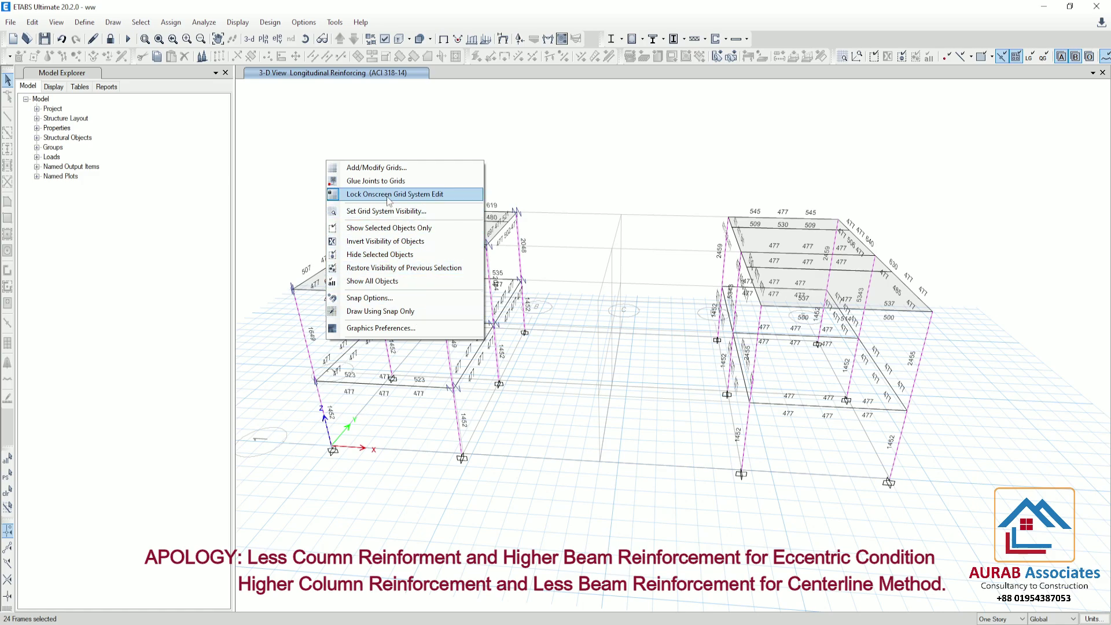
{"action": "left_click", "coordinate": [400, 229]}
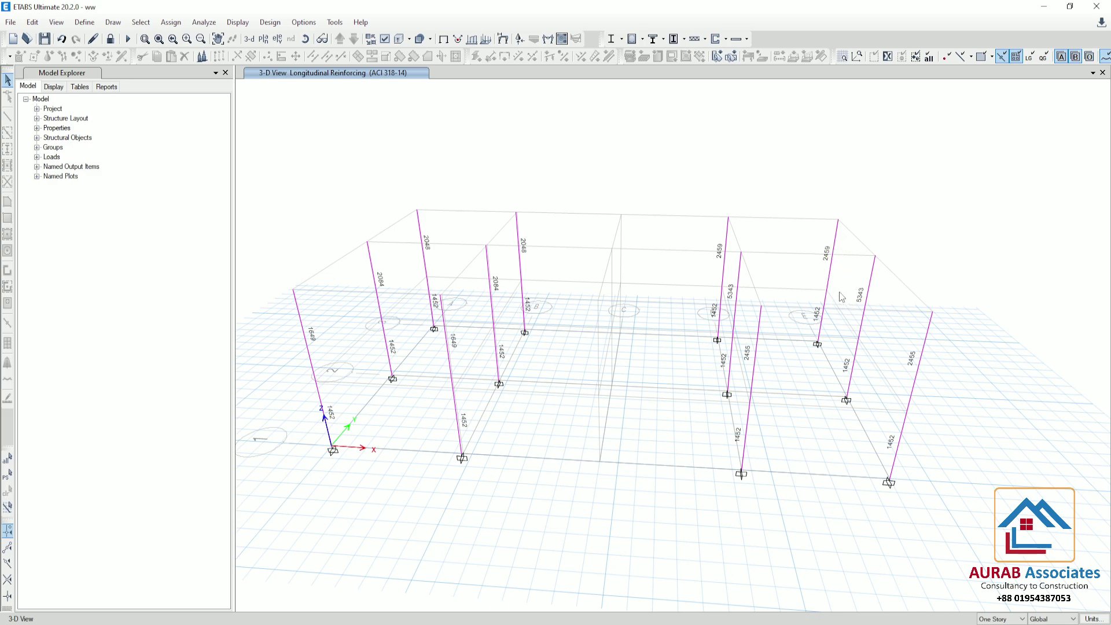
{"action": "mouse_move", "coordinate": [830, 279]}
- Show all objects again and isolate the front roof beam of each frame to compare their longitudinal reinforcement
{"action": "right_click", "coordinate": [306, 106]}
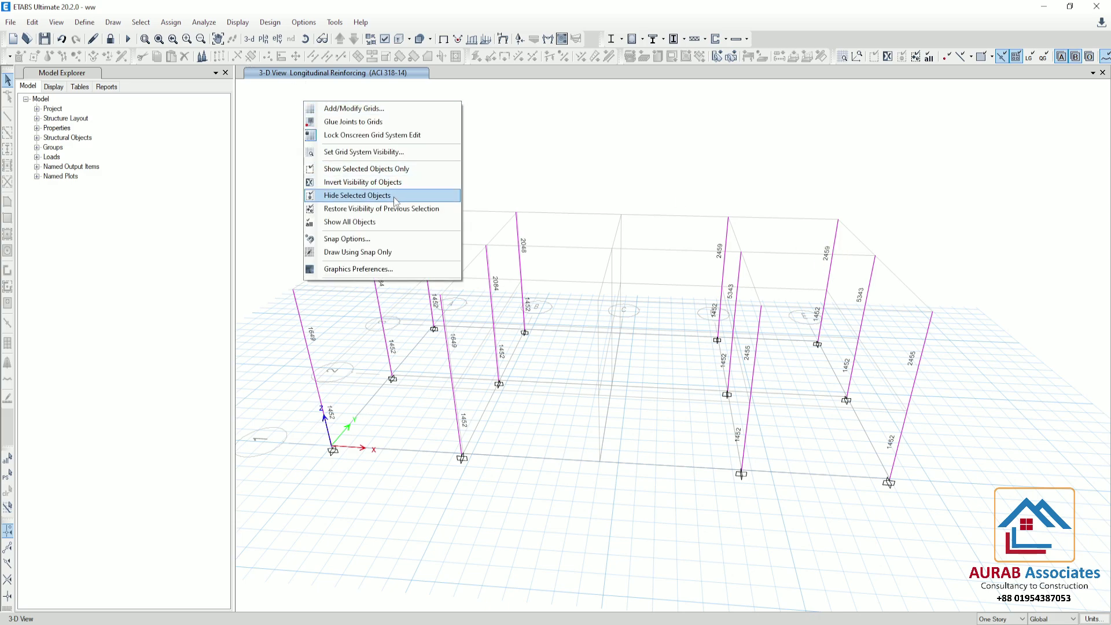
{"action": "left_click", "coordinate": [336, 222]}
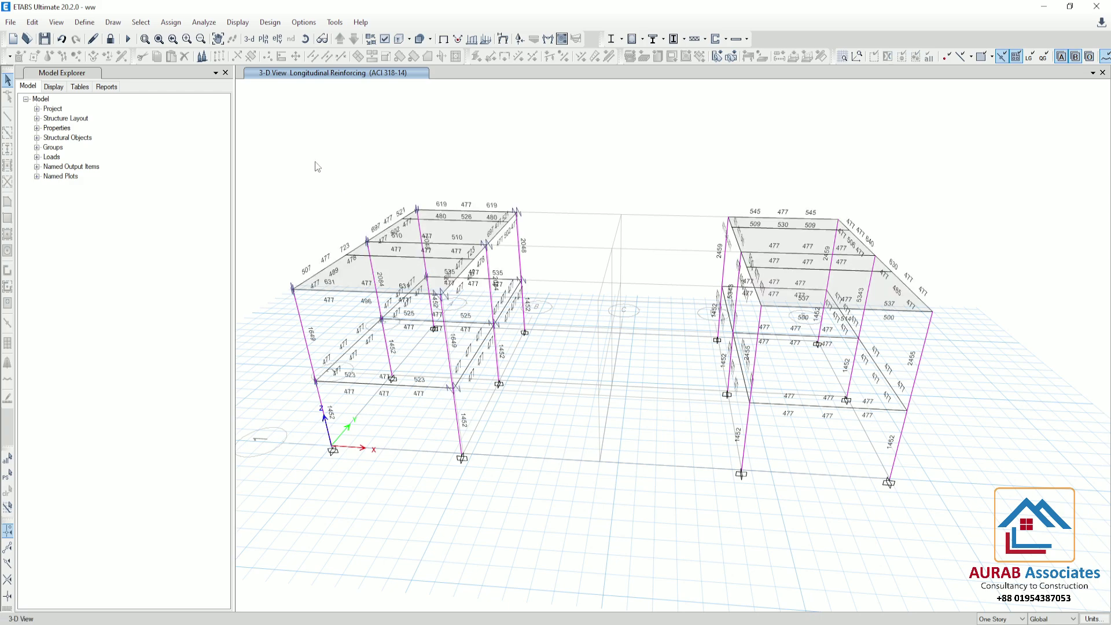
{"action": "left_click", "coordinate": [357, 296]}
{"action": "left_click", "coordinate": [780, 309]}
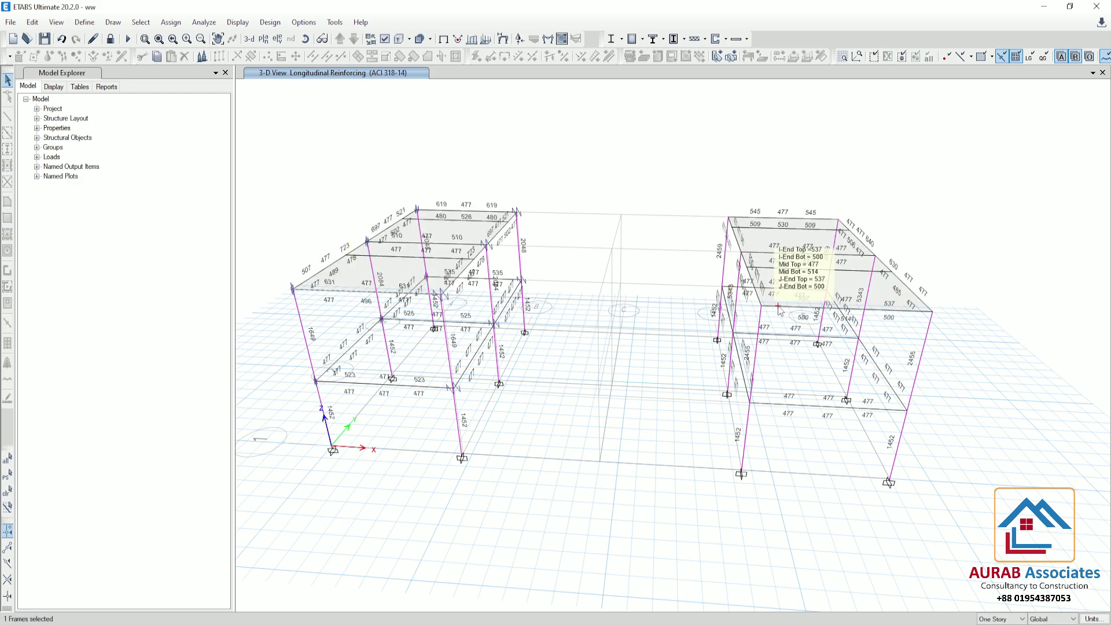
{"action": "right_click", "coordinate": [272, 120]}
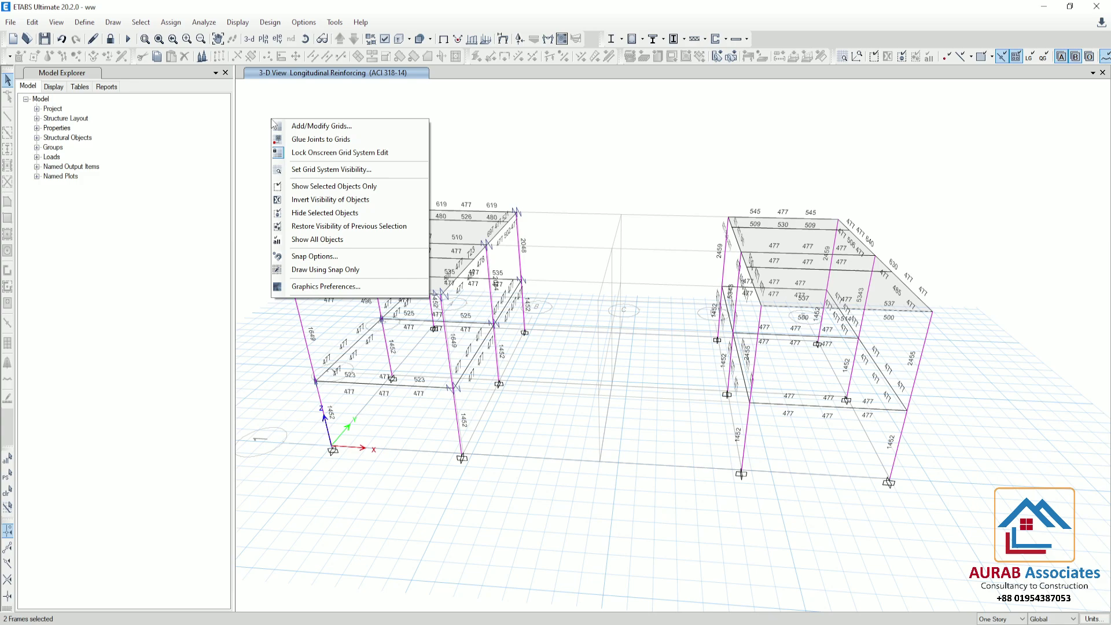
{"action": "left_click", "coordinate": [332, 188]}
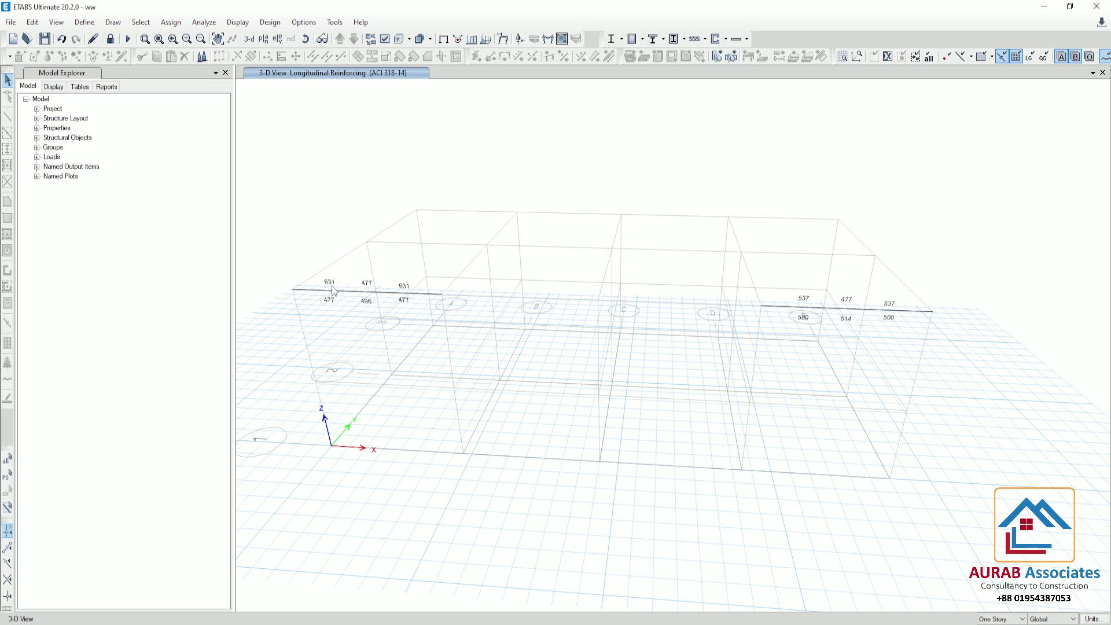
{"action": "mouse_move", "coordinate": [341, 294]}
{"action": "mouse_move", "coordinate": [807, 311]}
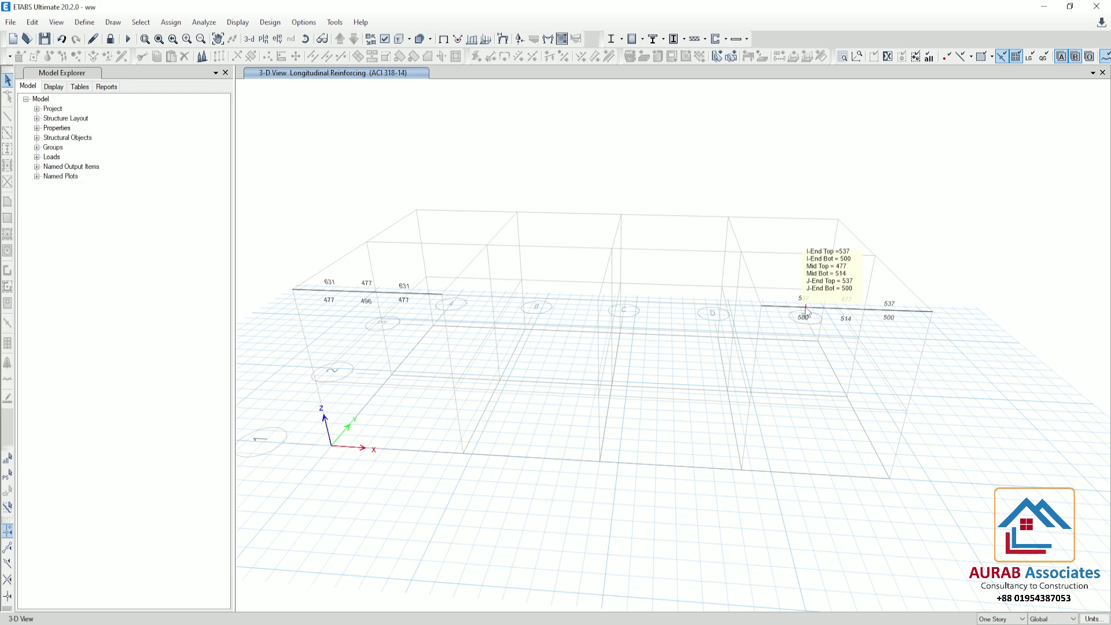